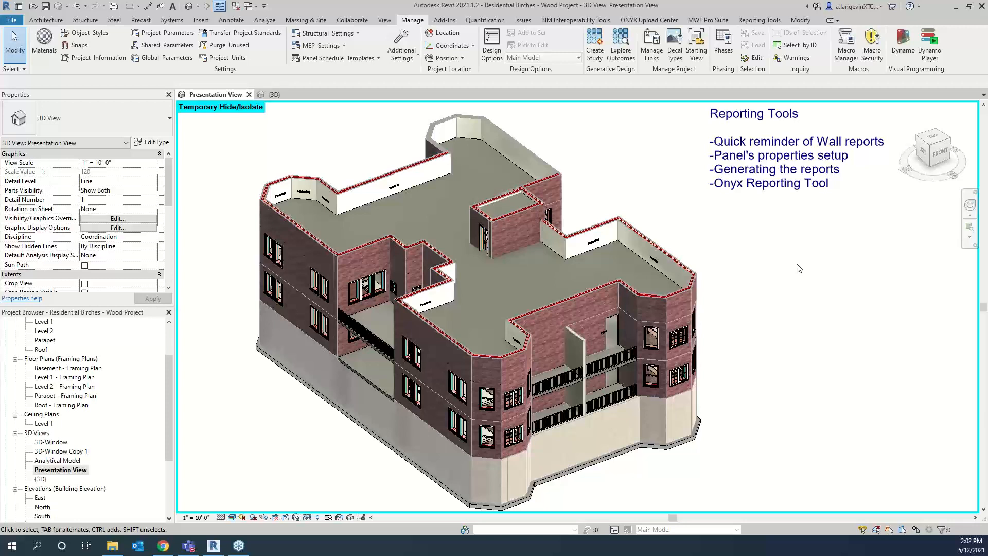
# Review the MWF Pro Suite wall output commands and bring up the Reporting Tools commands.
pyautogui.click(720, 21)
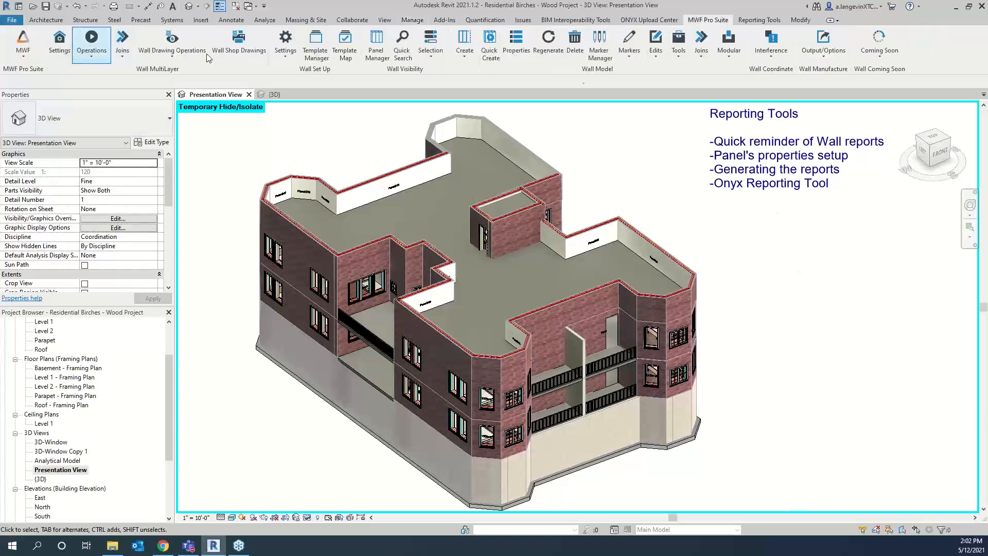
pyautogui.click(814, 57)
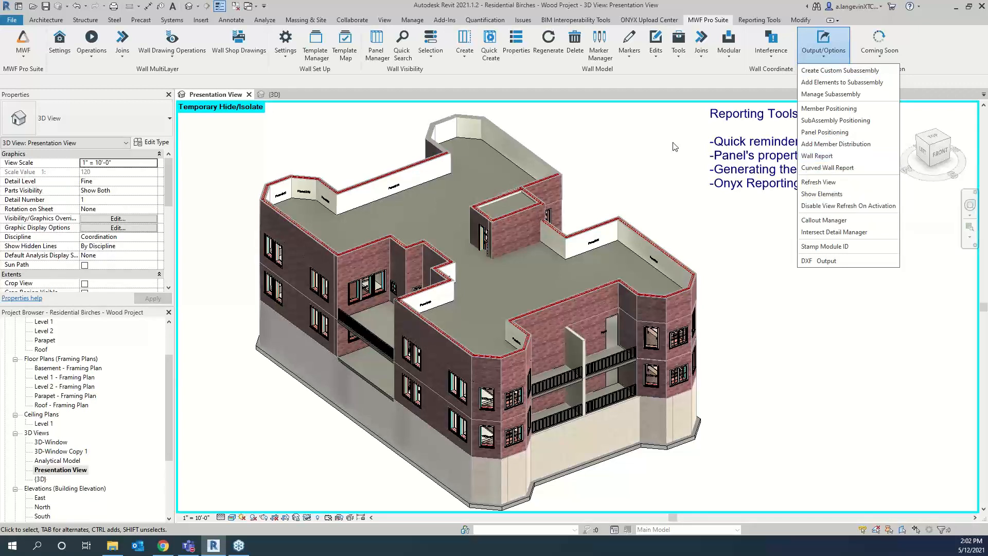
pyautogui.click(760, 20)
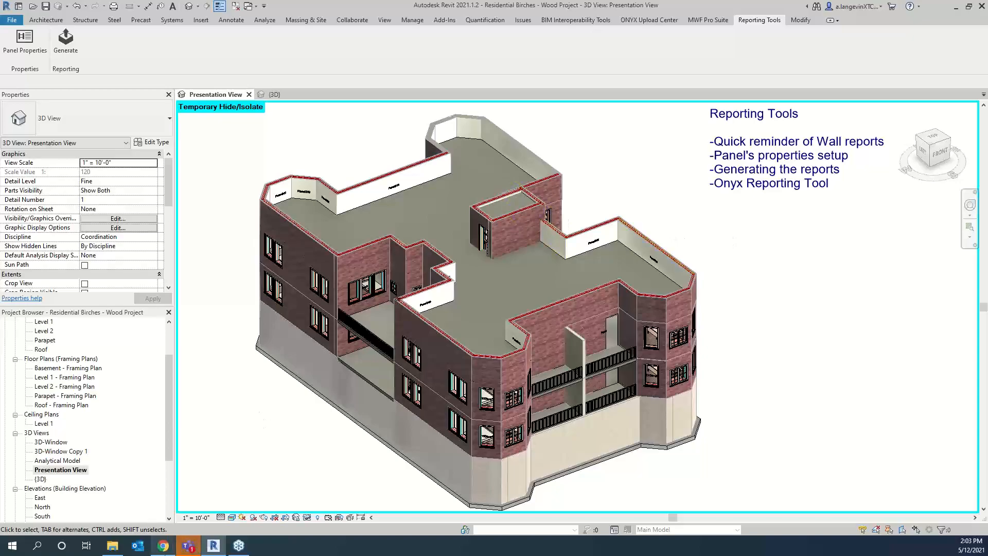
# Switch to the ONYX web app in Chrome and look over the settings categories available from the SSS_Demo projects page.
pyautogui.click(164, 547)
pyautogui.click(185, 9)
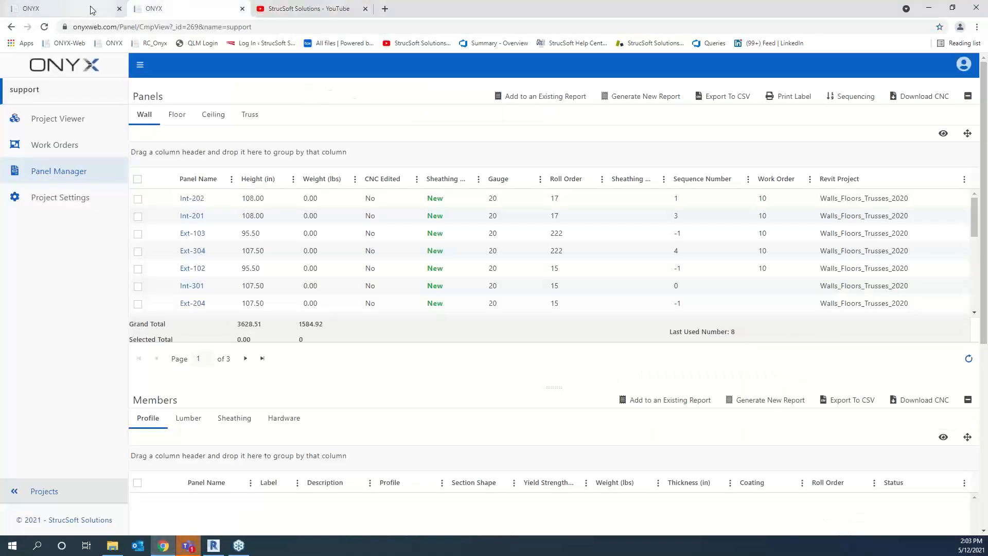
pyautogui.click(67, 9)
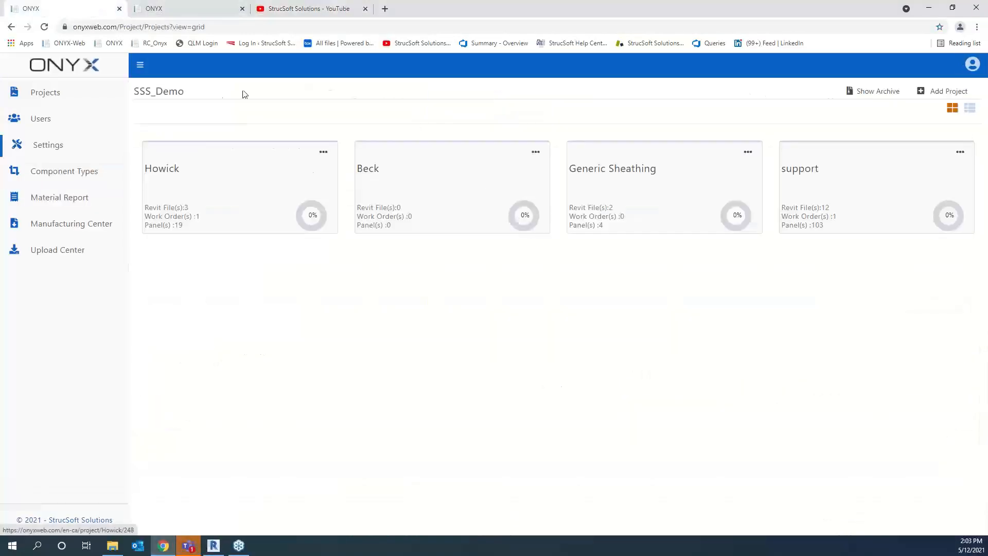
pyautogui.click(48, 145)
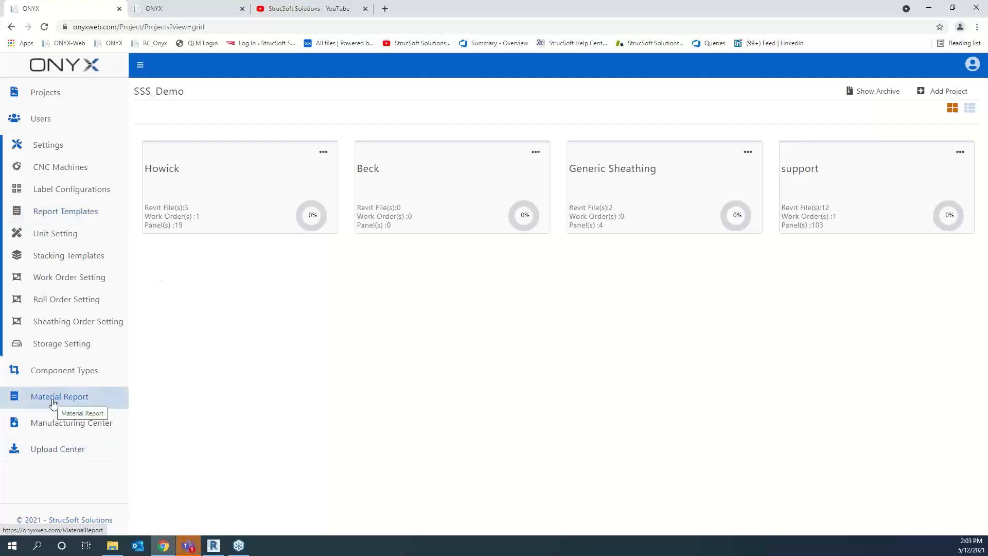
pyautogui.click(75, 144)
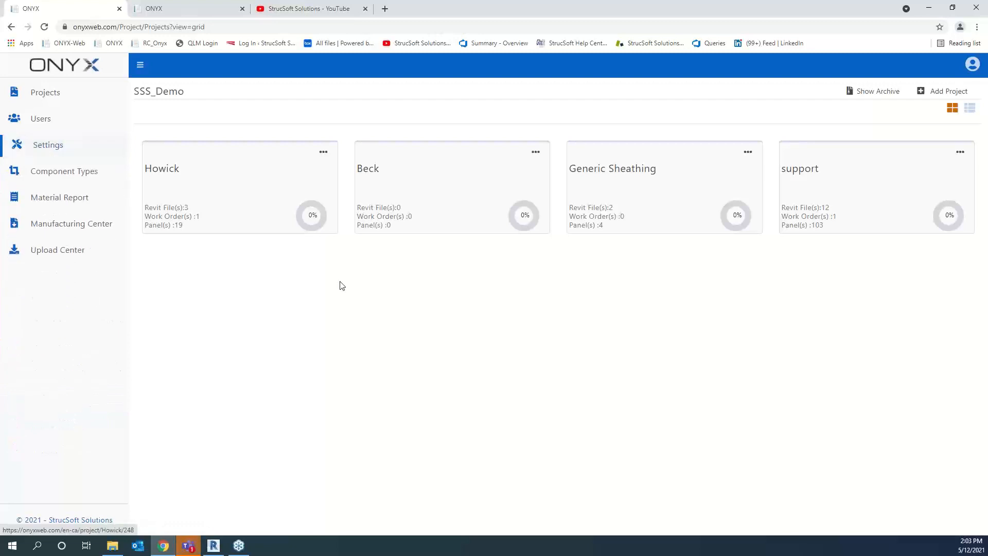
# Return to Revit and set the surface transparency of Walls to 80 in the Presentation View's visibility/graphic overrides.
pyautogui.click(214, 545)
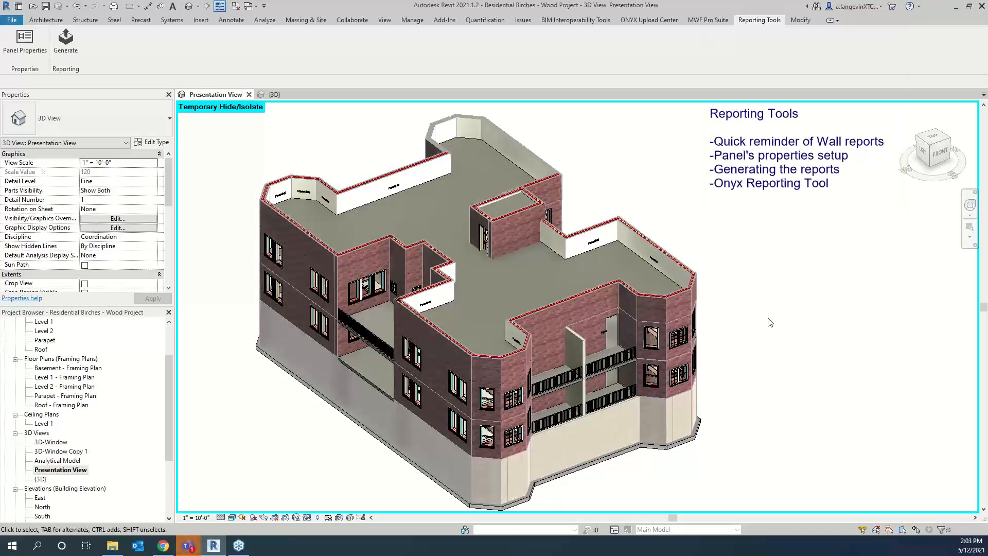
pyautogui.press('v')
pyautogui.press('v')
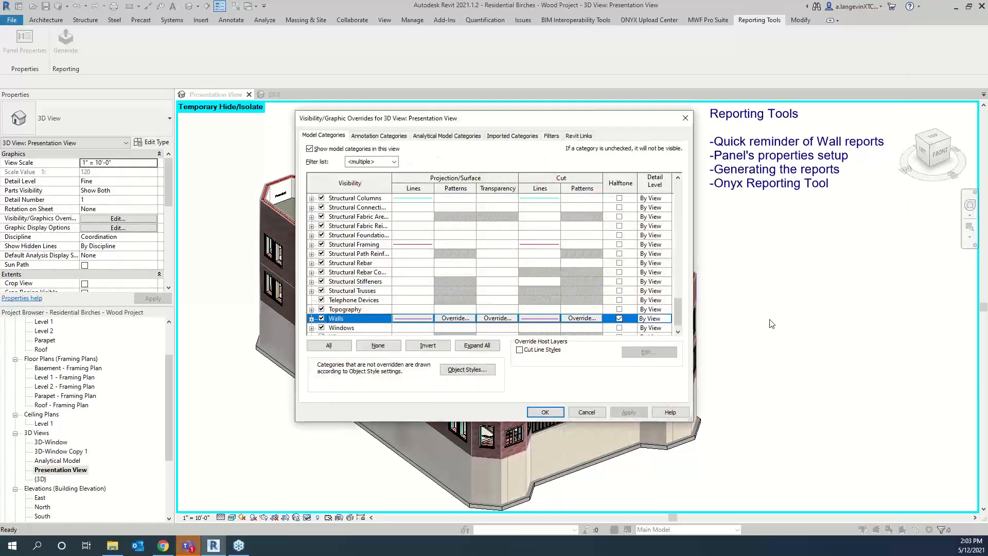
pyautogui.click(497, 318)
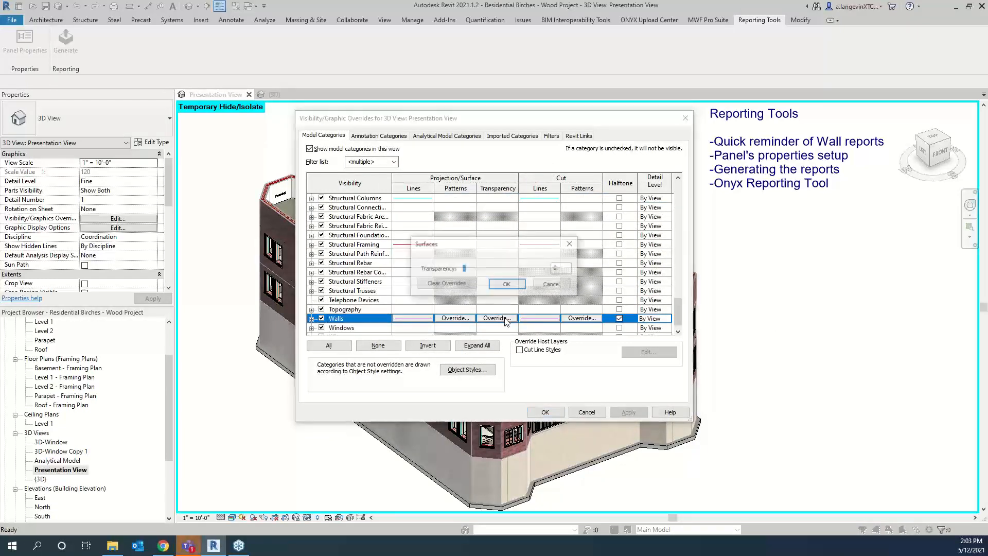
pyautogui.moveTo(473, 267); pyautogui.dragTo(526, 267)
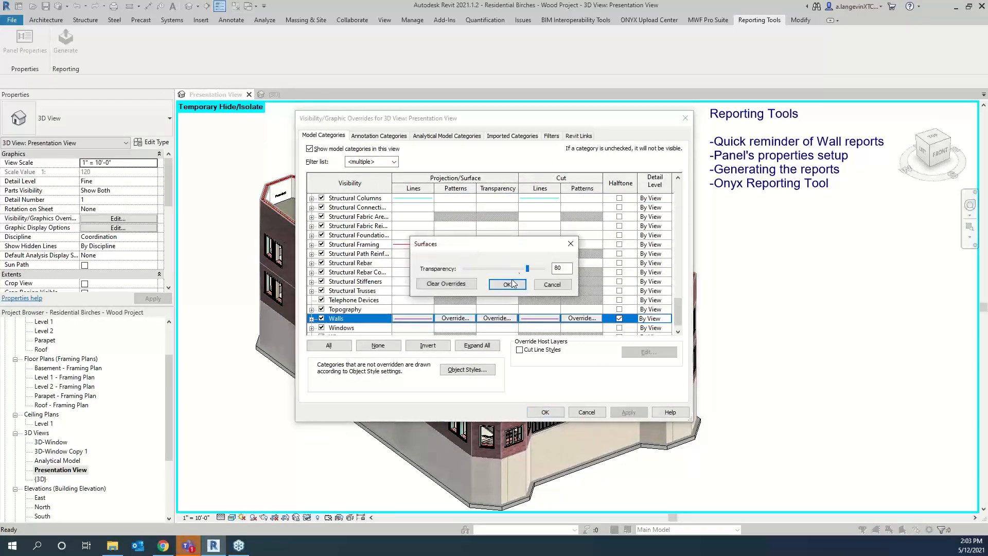
pyautogui.click(515, 283)
pyautogui.click(545, 411)
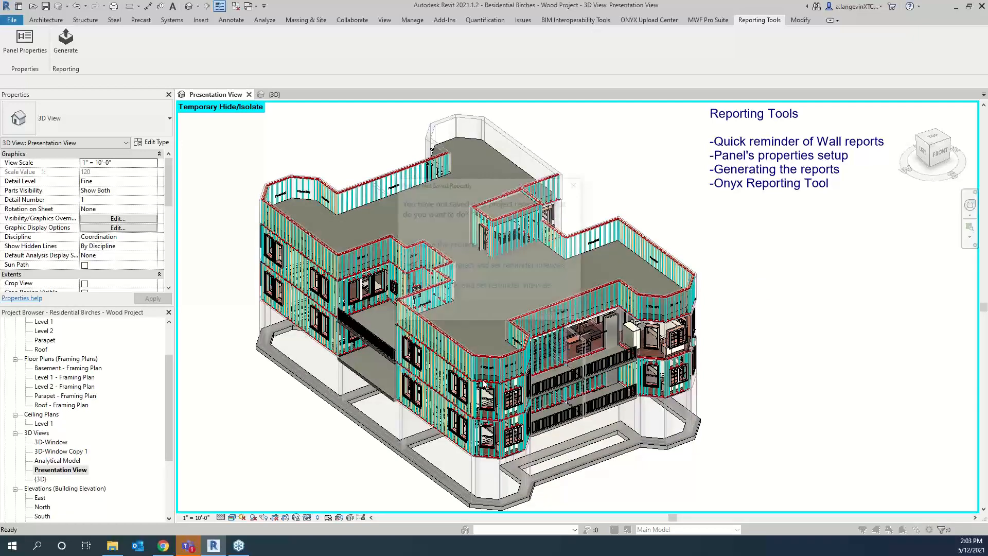
pyautogui.click(561, 313)
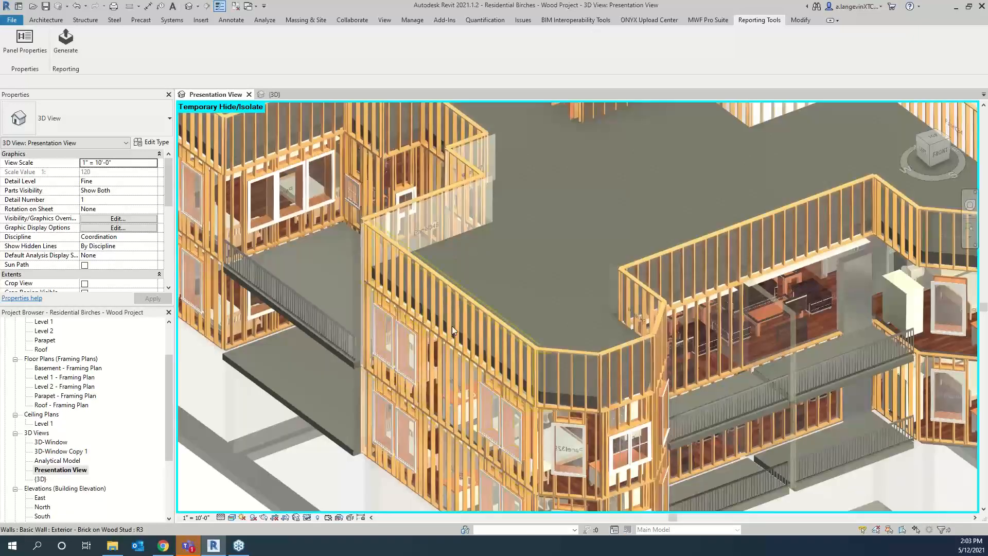
pyautogui.scroll(-5, 452, 326)
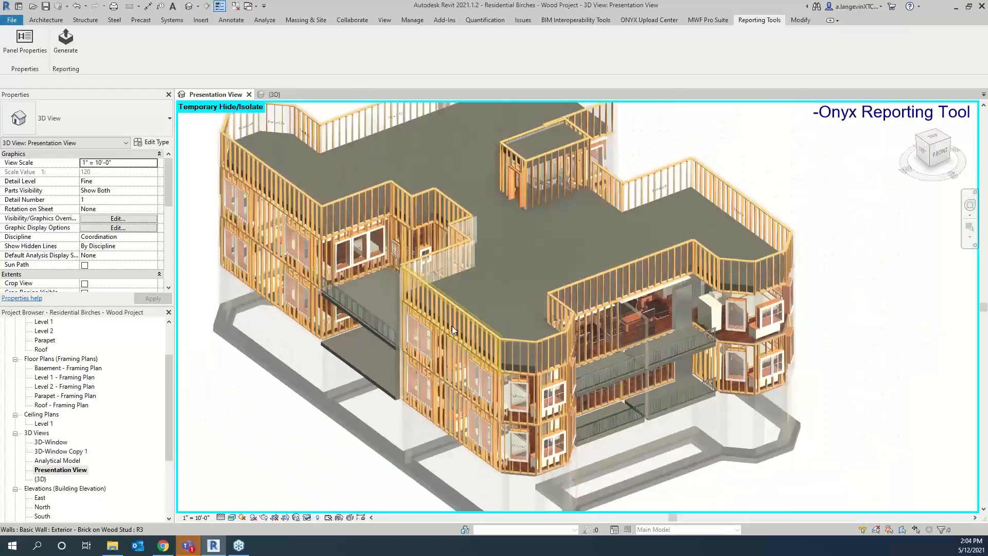
# In the {3D} view, select a 2x6 stud of the framed wall panel and open the Wall Report tool.
pyautogui.click(275, 94)
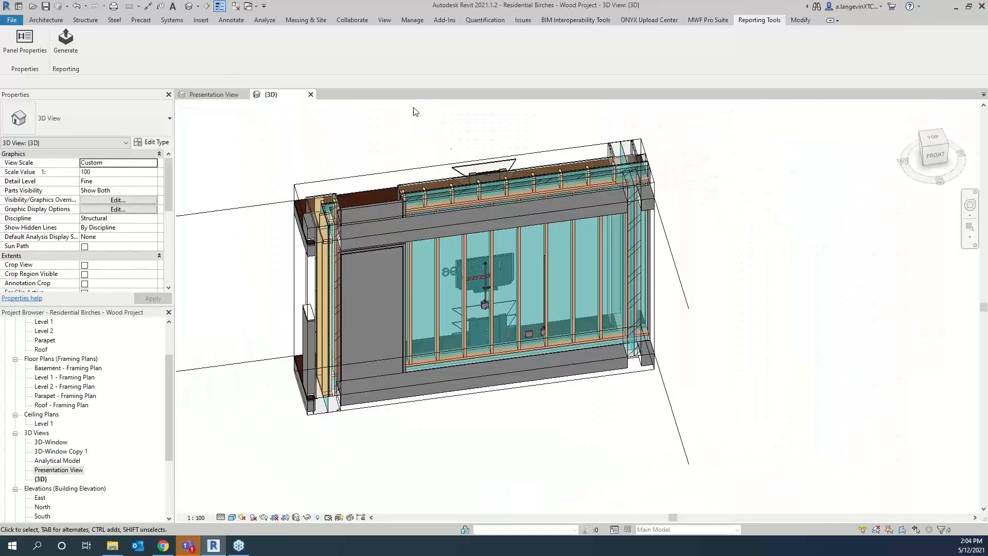
pyautogui.moveTo(741, 248); pyautogui.dragTo(782, 271, button='middle')
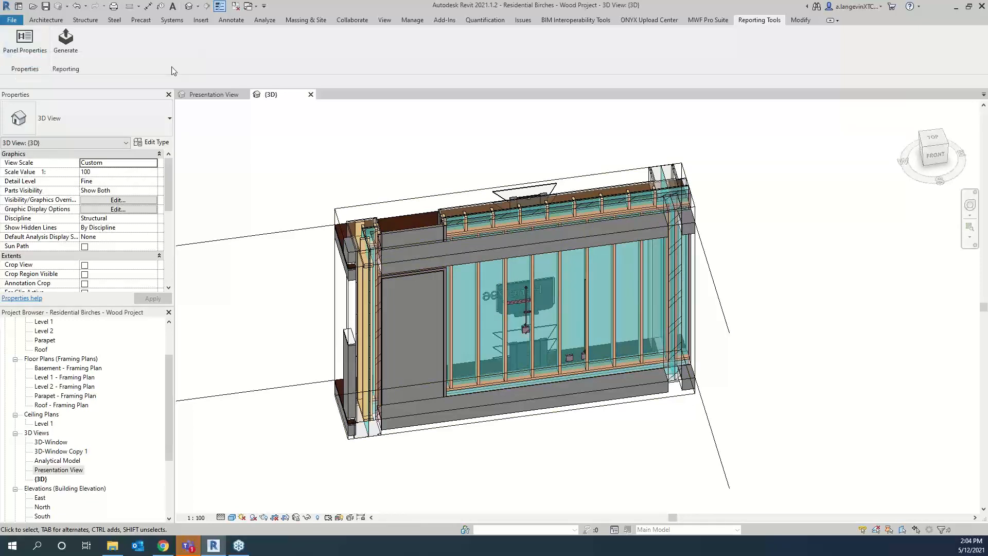
pyautogui.click(704, 23)
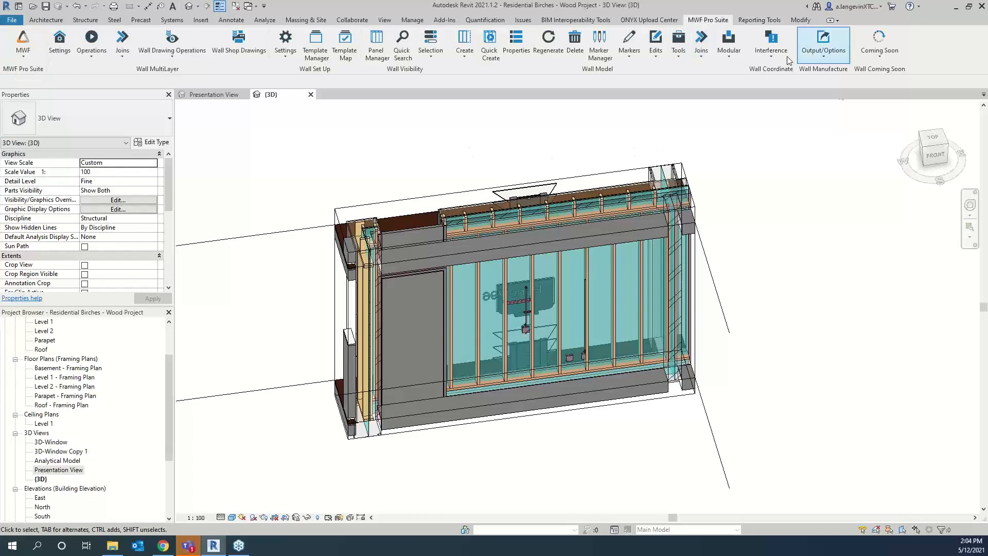
pyautogui.click(824, 59)
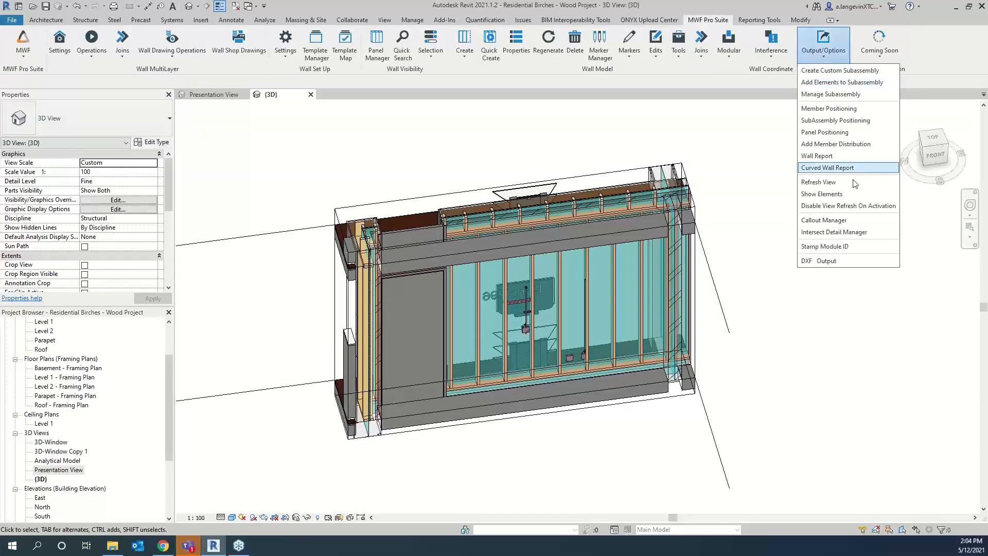
pyautogui.click(567, 273)
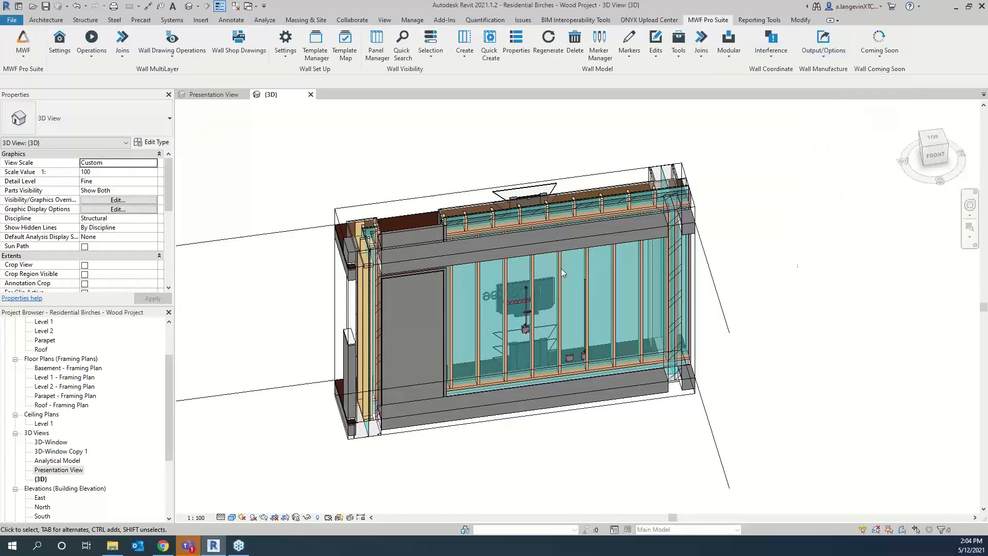
pyautogui.click(561, 272)
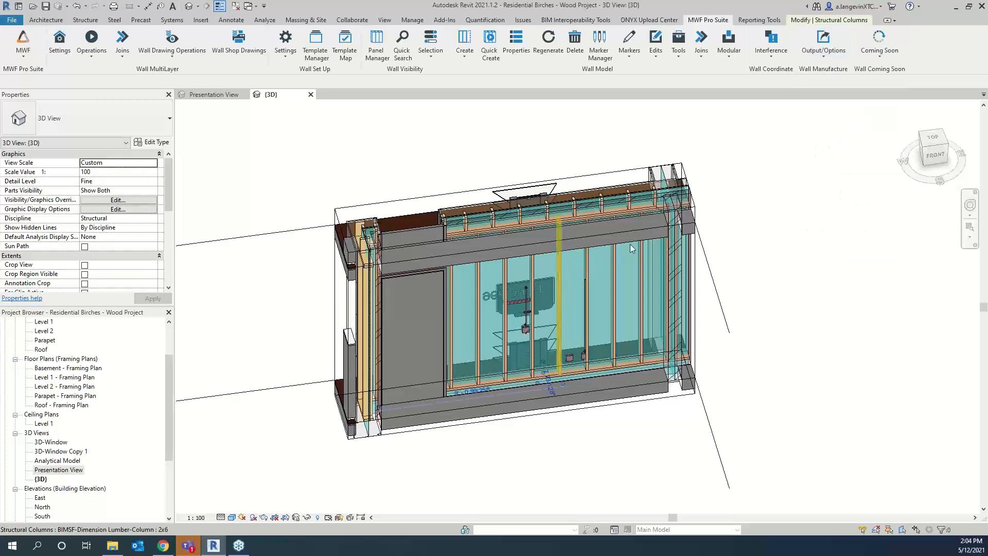
pyautogui.click(823, 52)
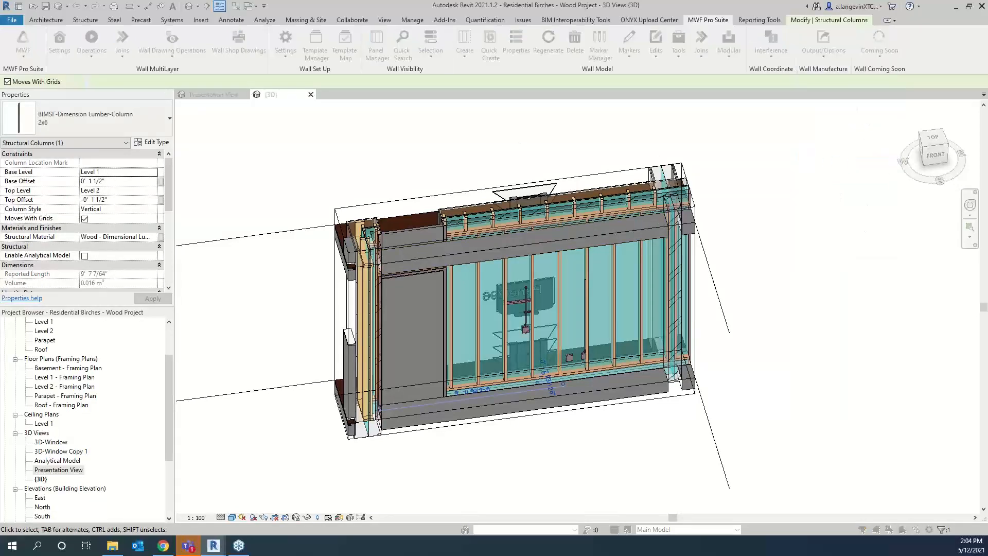
# Examine the length unit and length precision choices for wall reports, and close the Wall Reports dialog.
pyautogui.moveTo(635, 139); pyautogui.dragTo(577, 137)
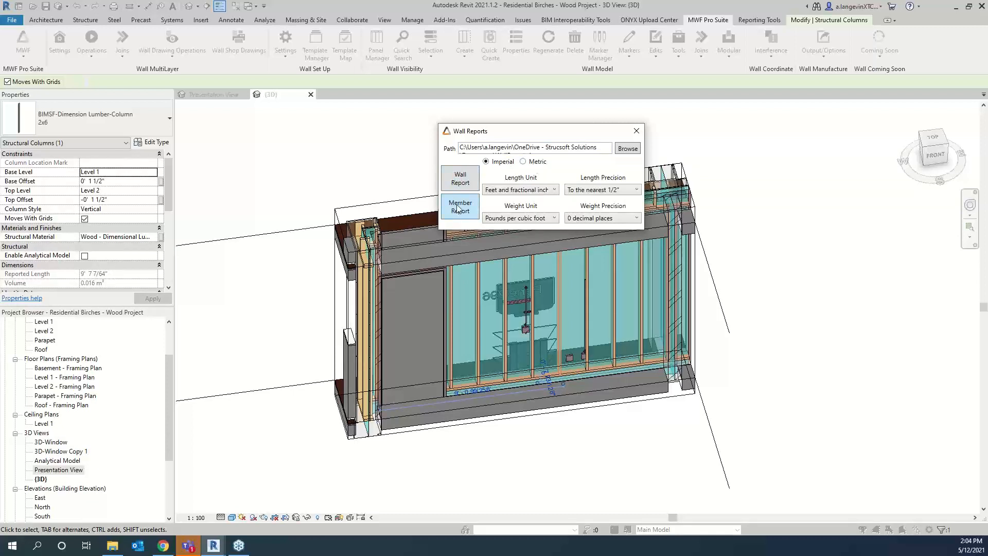
pyautogui.click(553, 191)
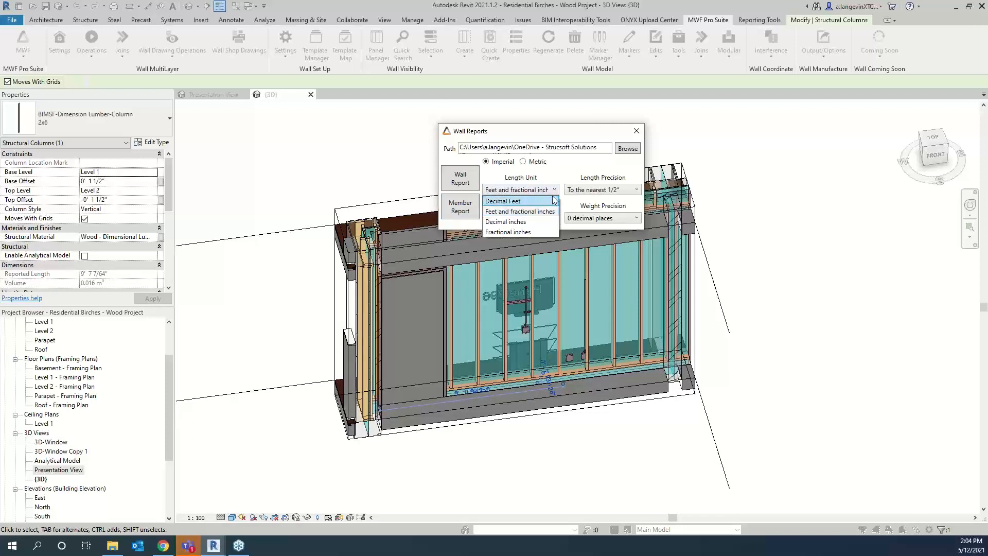
pyautogui.click(592, 195)
pyautogui.click(636, 190)
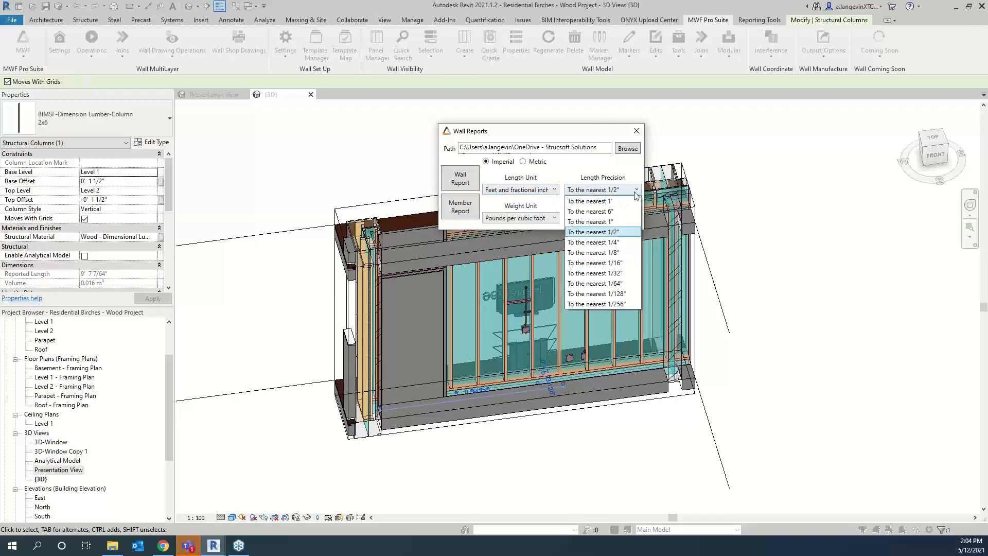
pyautogui.click(573, 167)
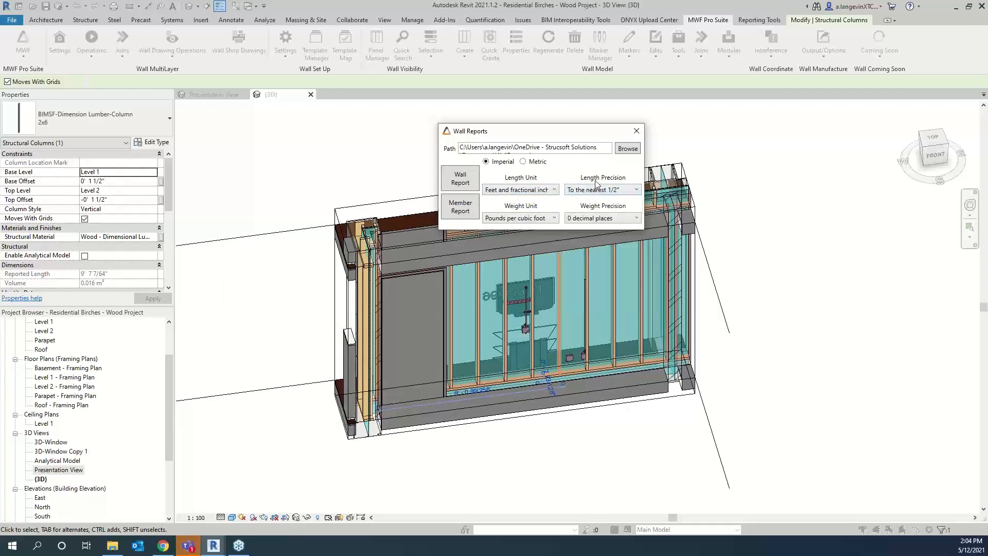
pyautogui.click(636, 131)
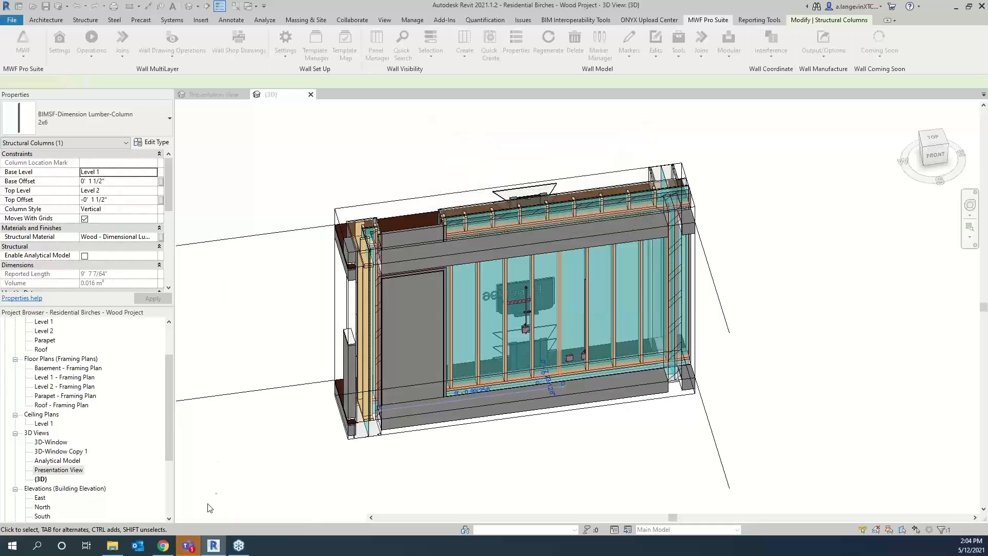
# Switch to Chrome, search the StrucSoft Solutions YouTube channel for "reporting tool", and go back to the ONYX projects page.
pyautogui.click(164, 547)
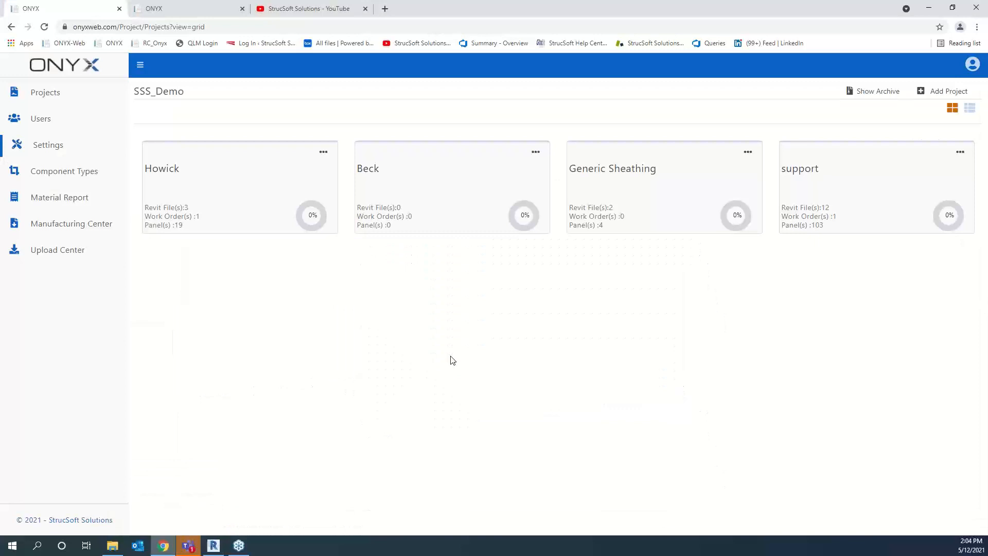
pyautogui.click(289, 8)
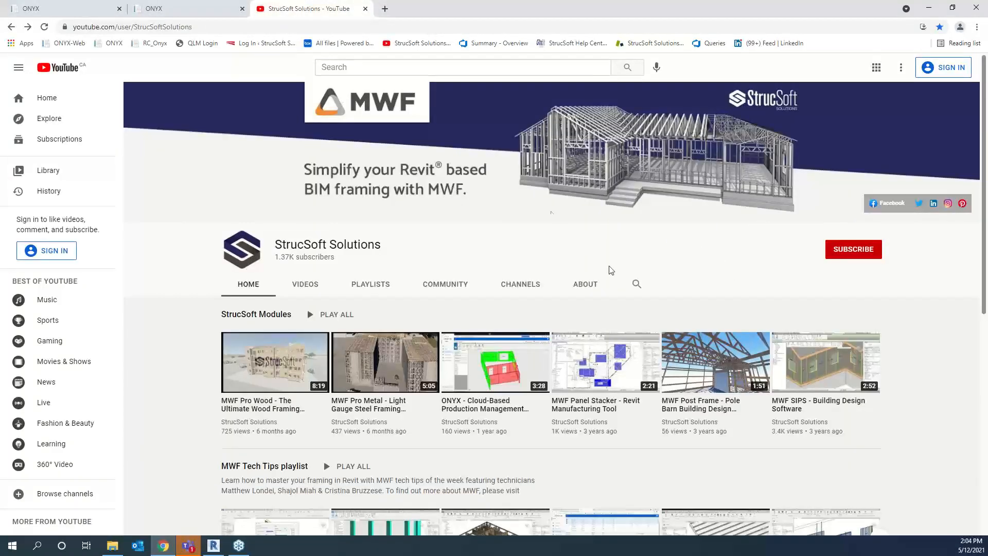
pyautogui.click(640, 286)
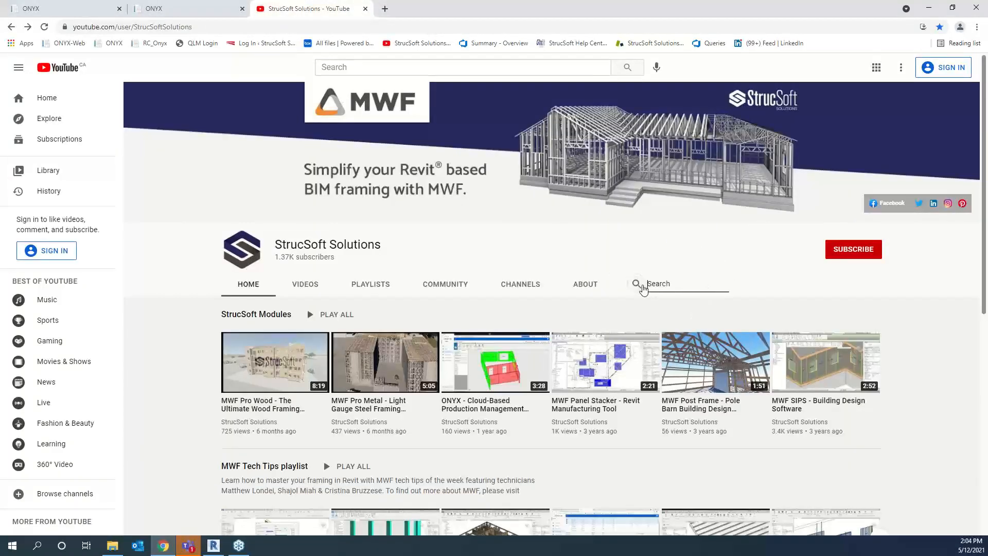
pyautogui.write('reportin tool')
pyautogui.press('Return')
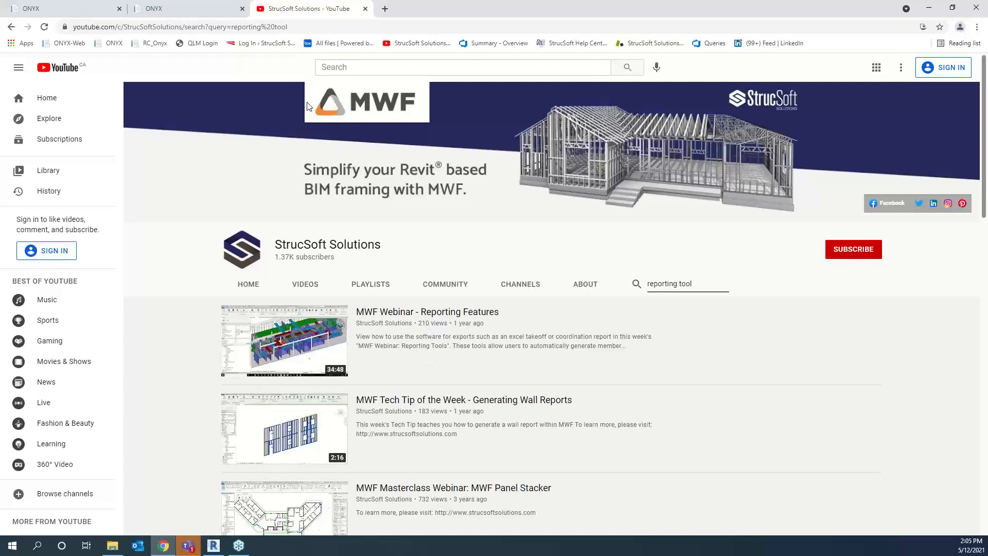
pyautogui.hotkey('ctrl', 'shift', 'Tab')
pyautogui.hotkey('ctrl', 'shift', 'Tab')
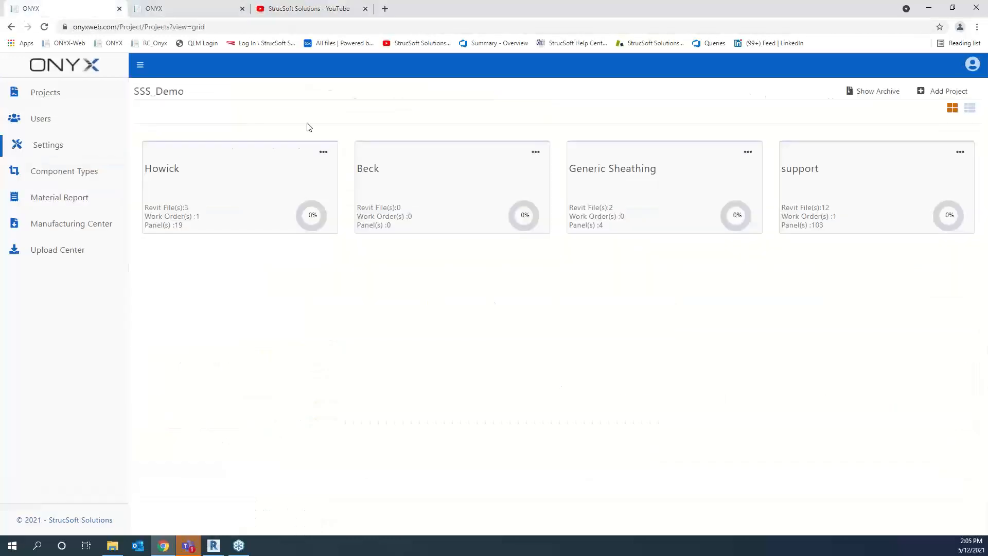
# Return to Revit, open the wall panel's Panel Properties in an enlarged dialog, and show them as a table.
pyautogui.click(215, 545)
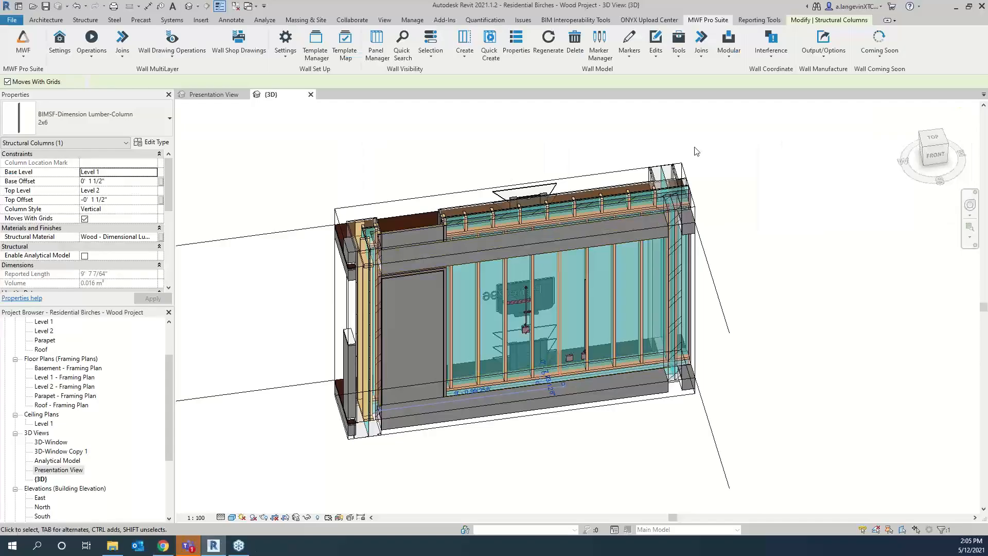
pyautogui.click(753, 22)
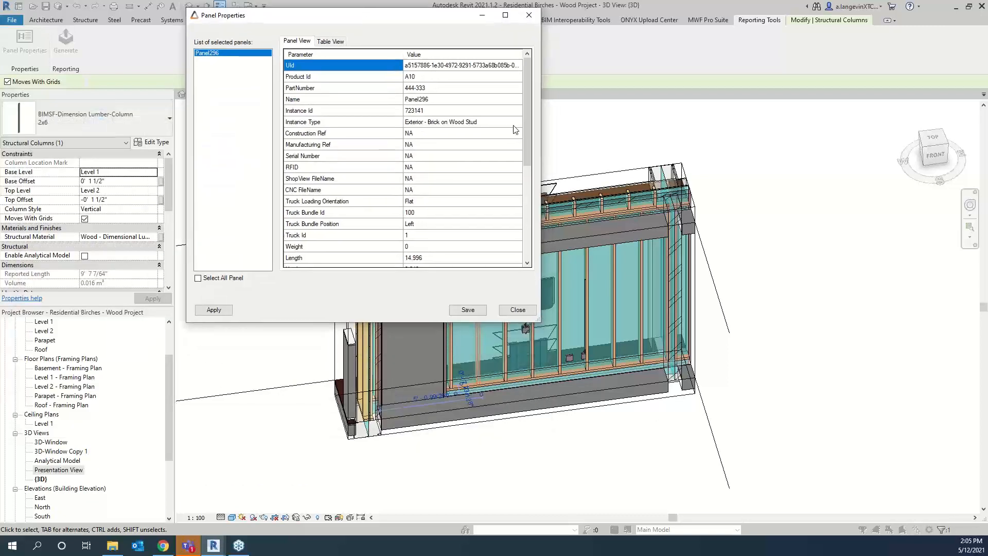
pyautogui.moveTo(539, 321); pyautogui.dragTo(861, 535)
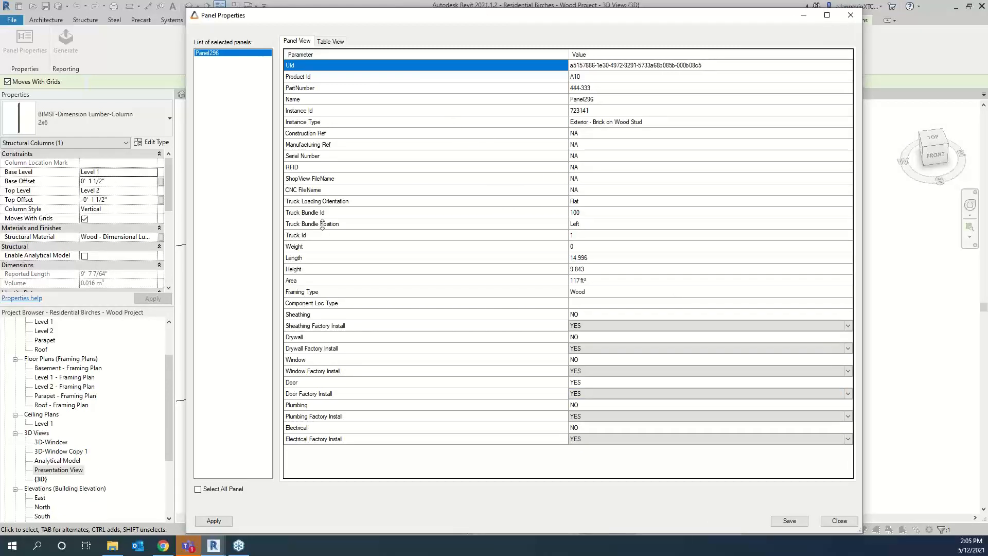
pyautogui.click(331, 41)
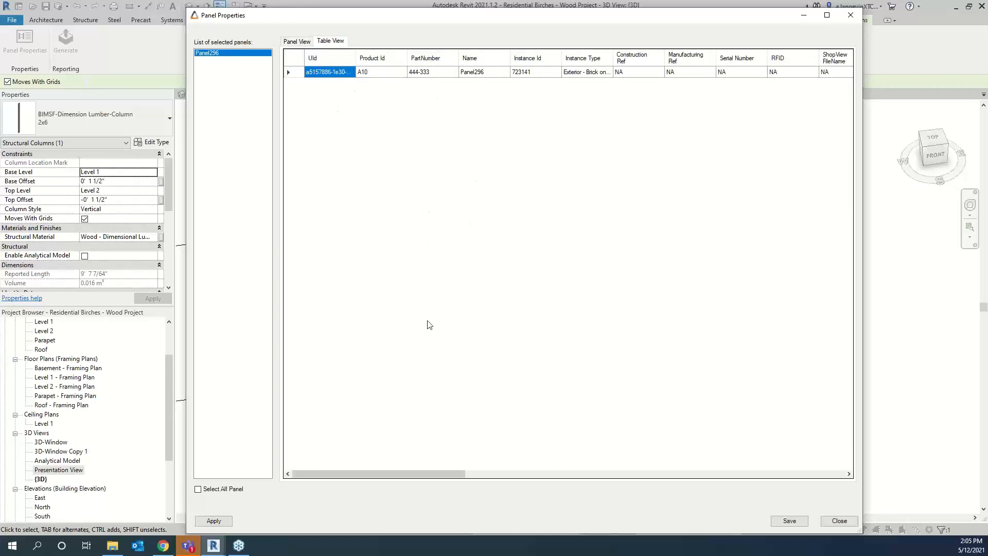
# Examine the panel table's columns in a widened Panel Properties dialog, and return to the Panel View parameter list.
pyautogui.moveTo(425, 474)
pyautogui.mouseDown()
pyautogui.moveTo(651, 476)
pyautogui.moveTo(435, 476)
pyautogui.mouseUp()
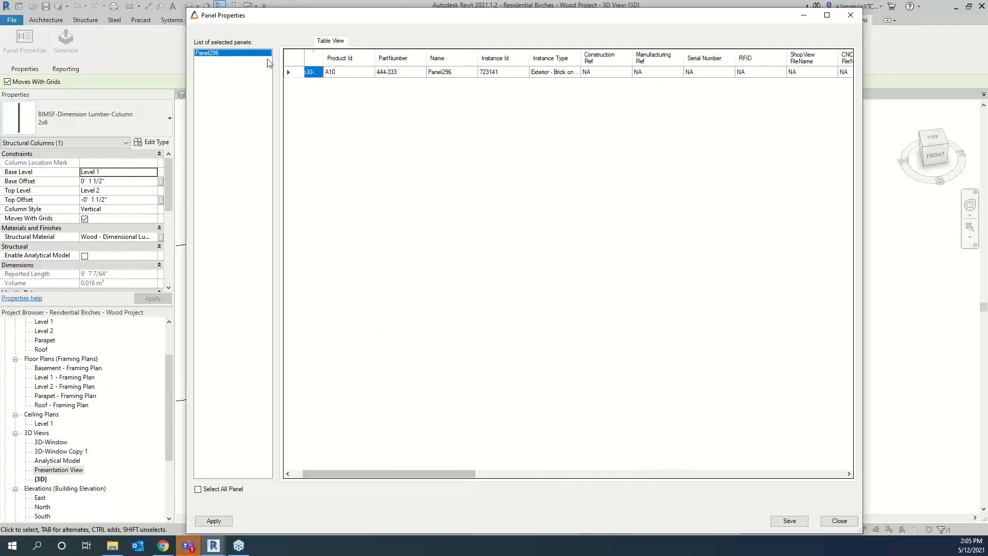
pyautogui.moveTo(188, 78); pyautogui.dragTo(18, 81)
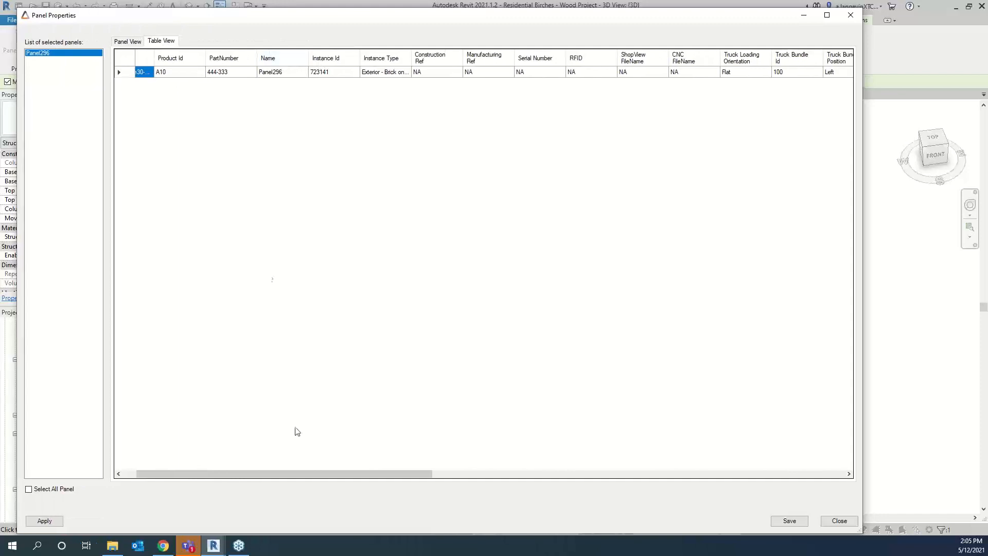
pyautogui.moveTo(298, 473); pyautogui.dragTo(218, 431)
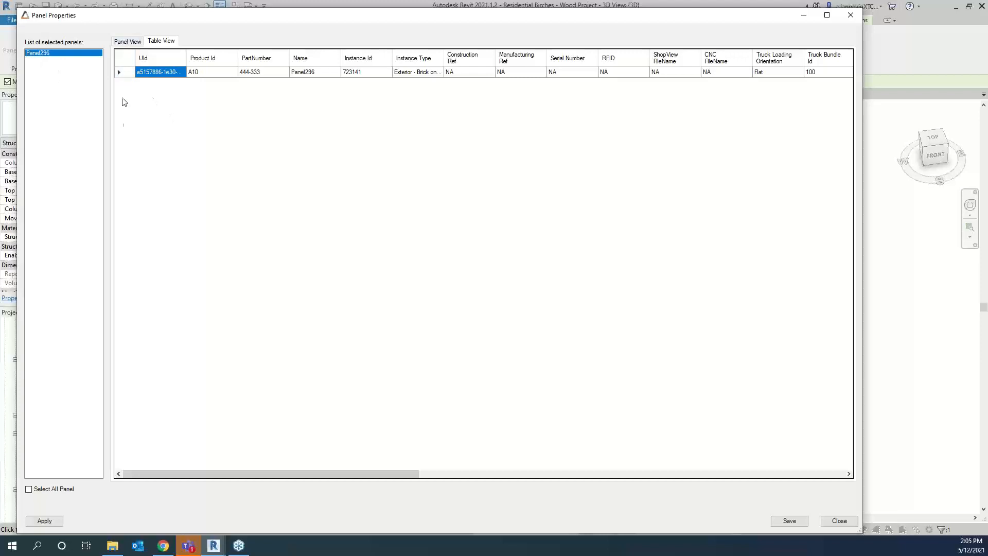
pyautogui.click(129, 43)
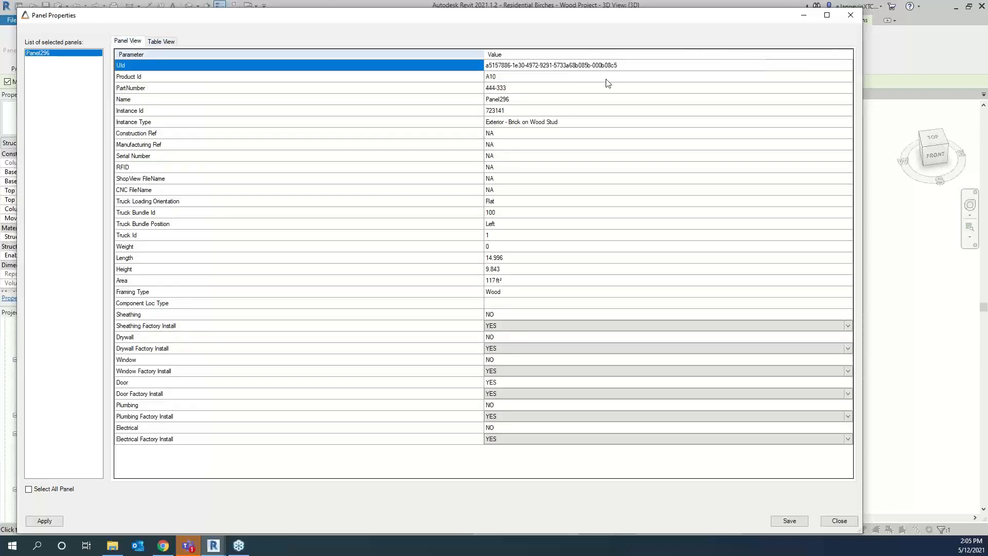
pyautogui.moveTo(597, 20); pyautogui.dragTo(678, 20)
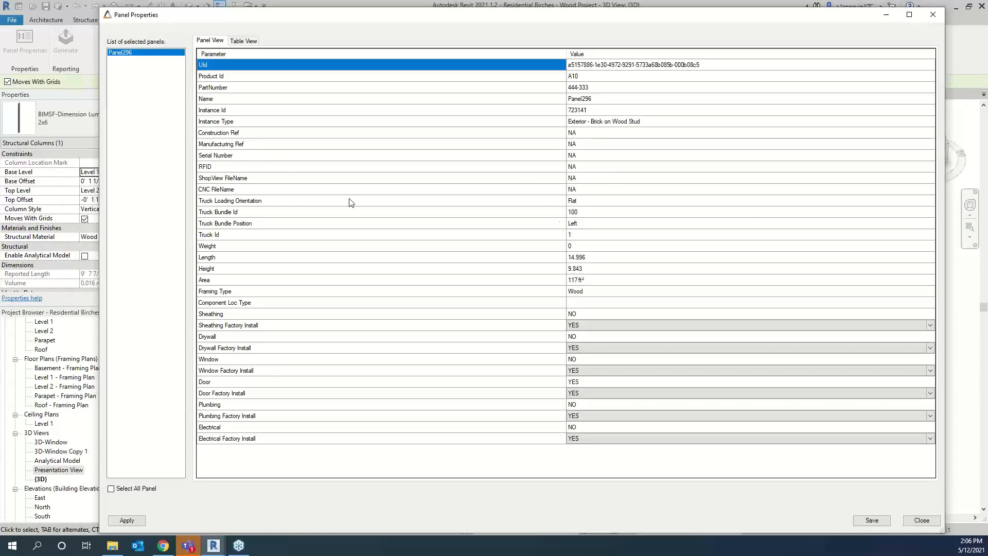
# Examine the panel's truck loading, weight and framing type parameters.
pyautogui.moveTo(305, 202); pyautogui.dragTo(314, 239)
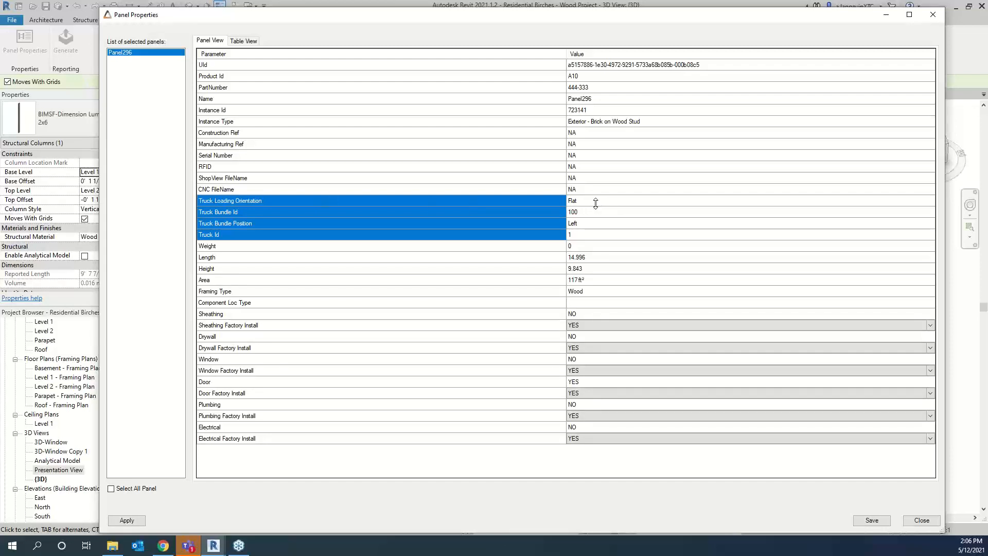
pyautogui.click(583, 235)
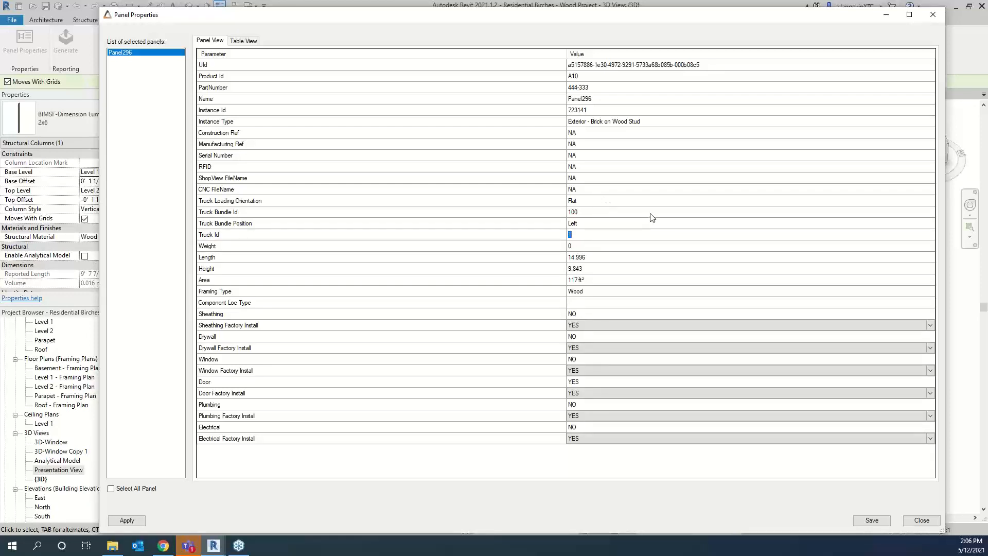
pyautogui.click(590, 250)
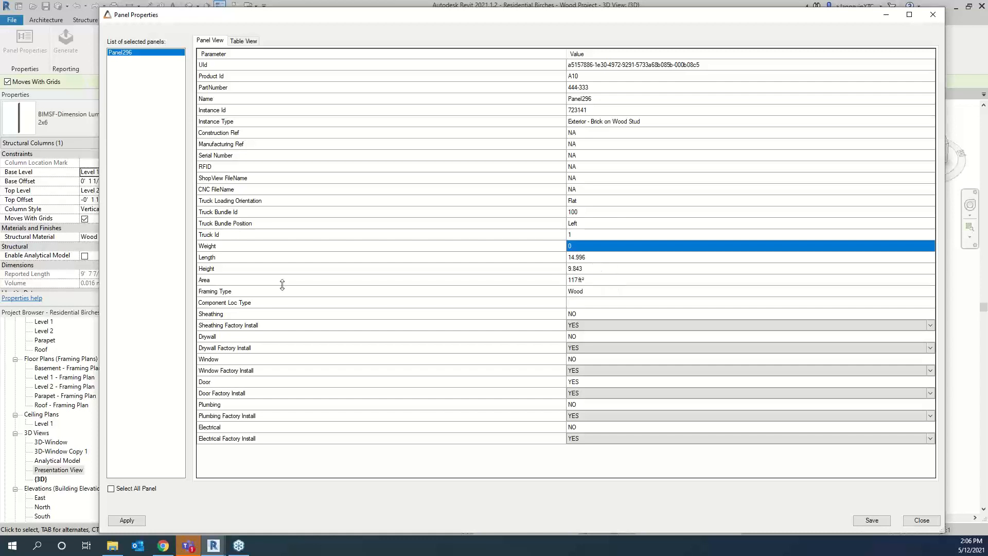
pyautogui.click(610, 293)
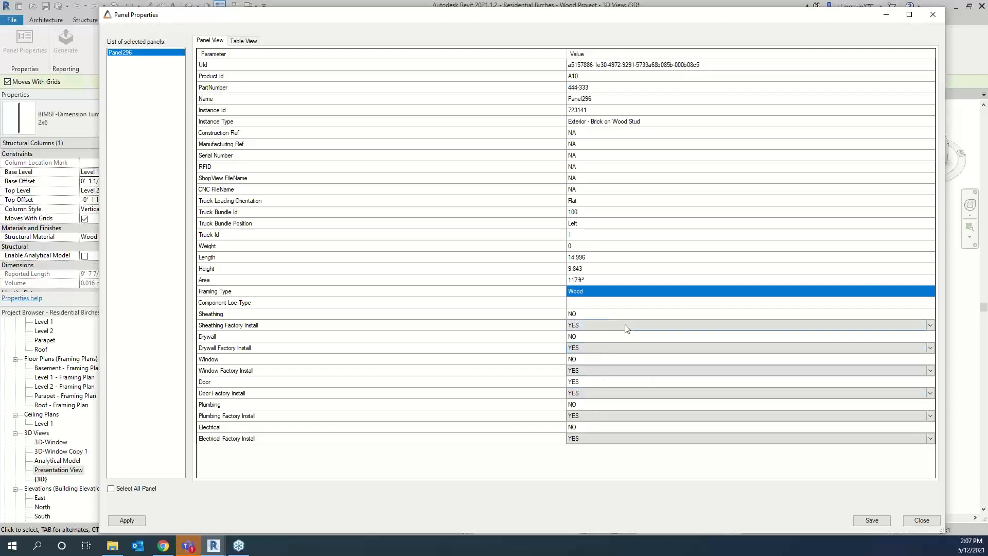
# Review the panel's sheathing and door parameters with the factory install choices, and save the panel properties.
pyautogui.click(244, 318)
pyautogui.click(595, 315)
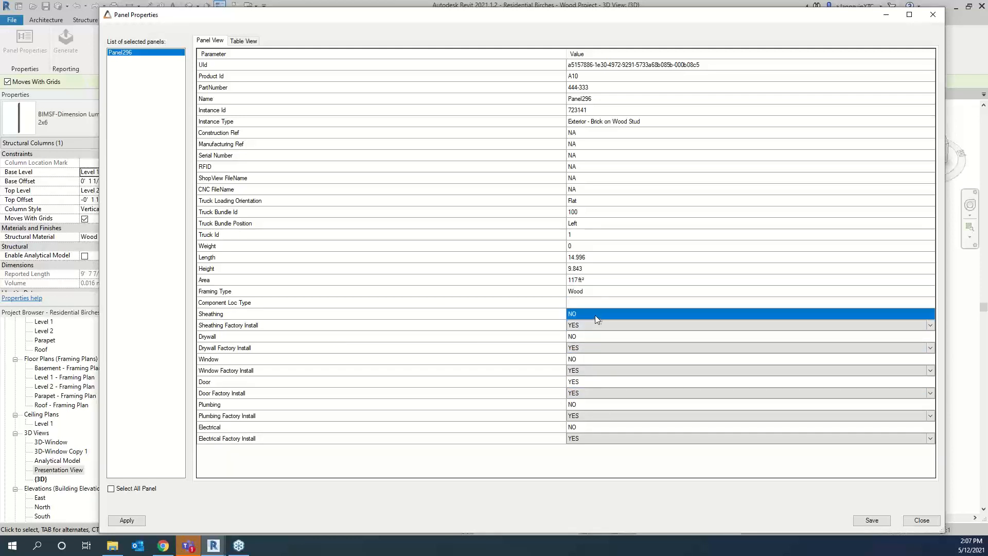
pyautogui.click(244, 327)
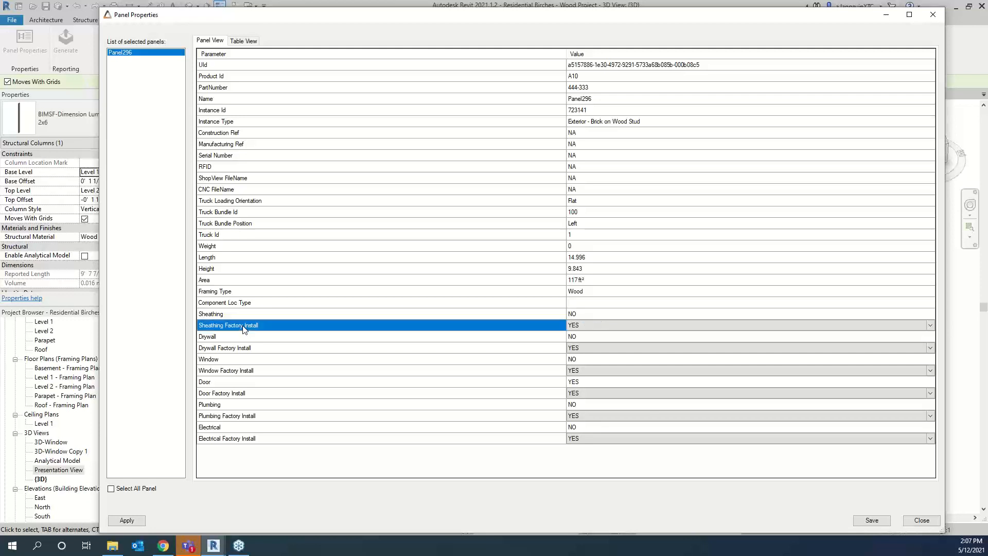
pyautogui.click(717, 332)
pyautogui.click(715, 332)
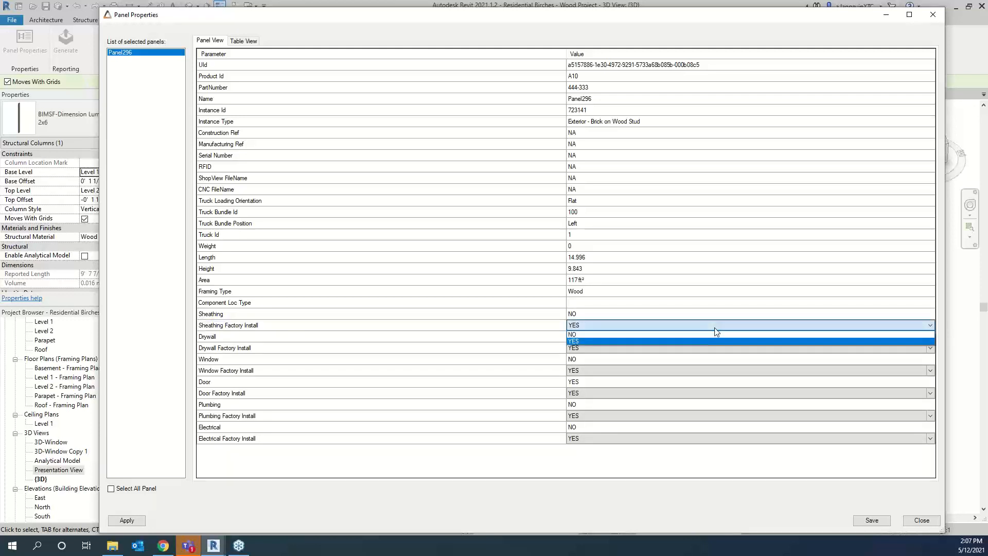
pyautogui.click(672, 325)
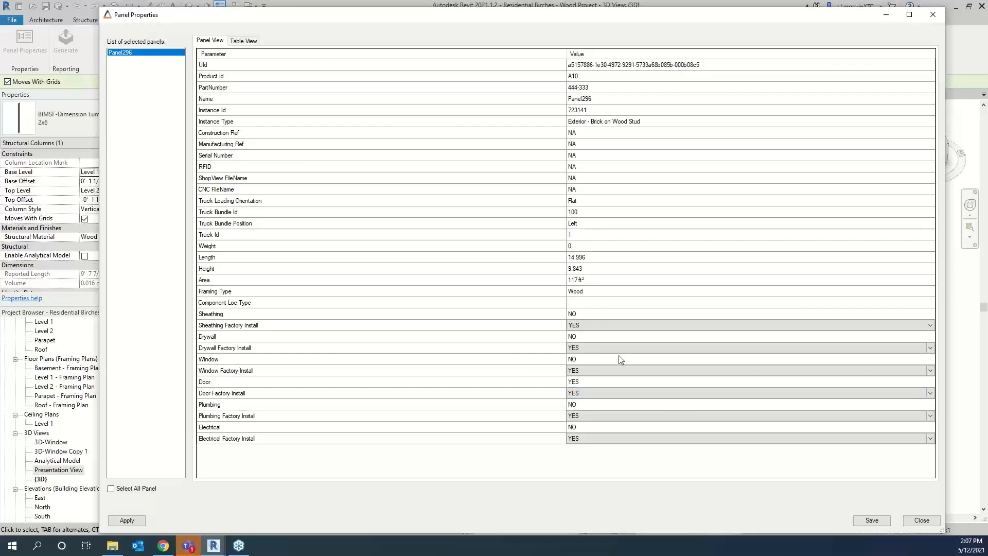
pyautogui.click(606, 393)
pyautogui.click(601, 403)
pyautogui.click(868, 520)
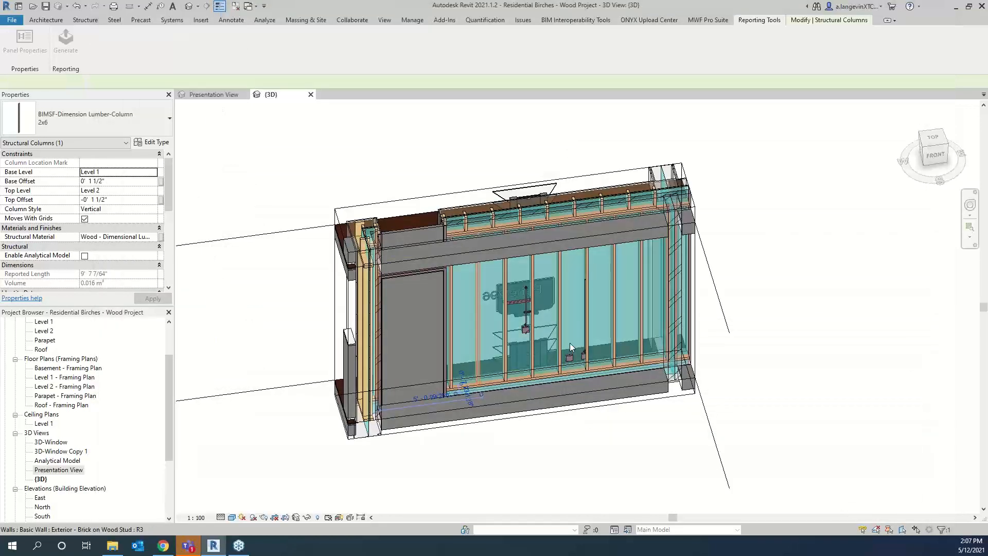
# Clear the selection, select a 2x6 stud of the wall panel again, and open the Report Export dialog for it.
pyautogui.press('Escape')
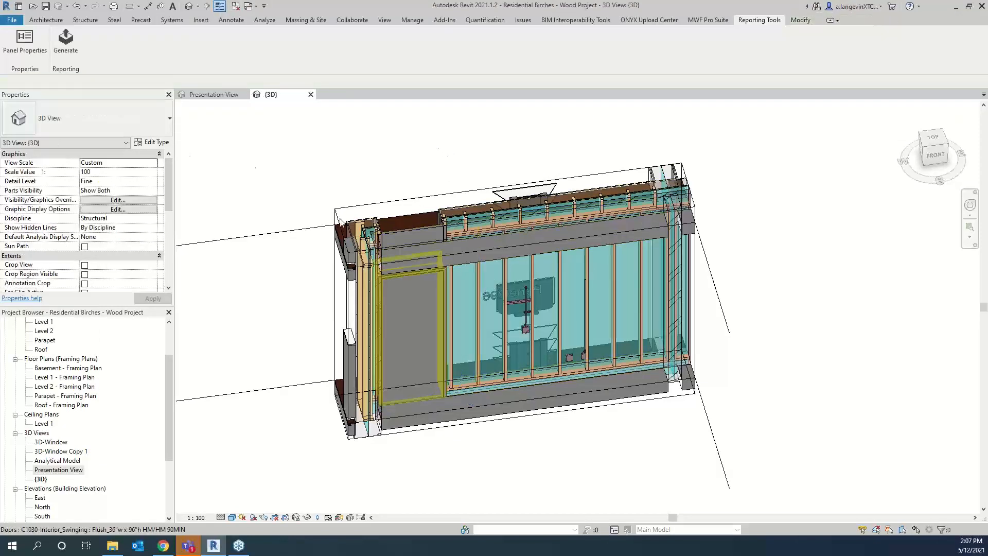
pyautogui.click(478, 292)
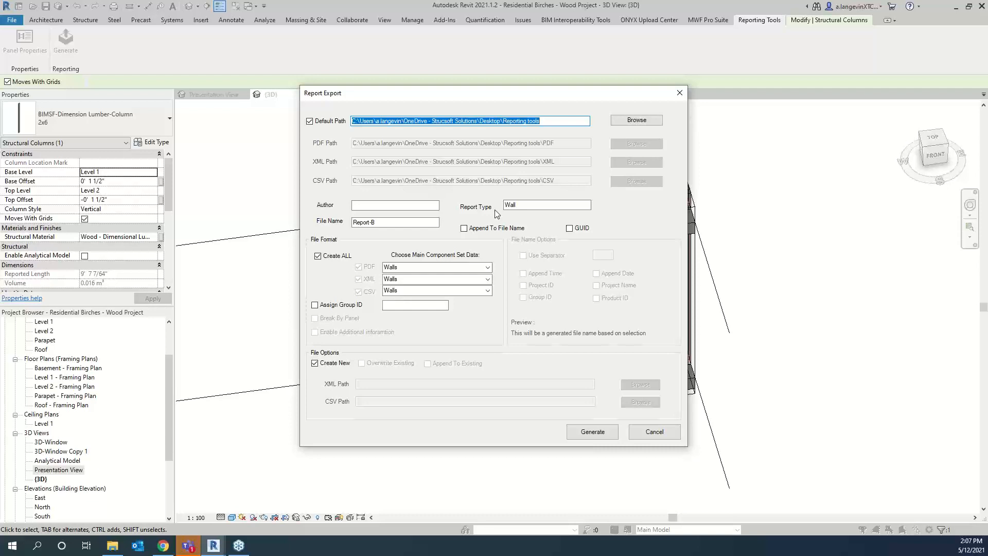
pyautogui.moveTo(502, 101); pyautogui.dragTo(559, 121)
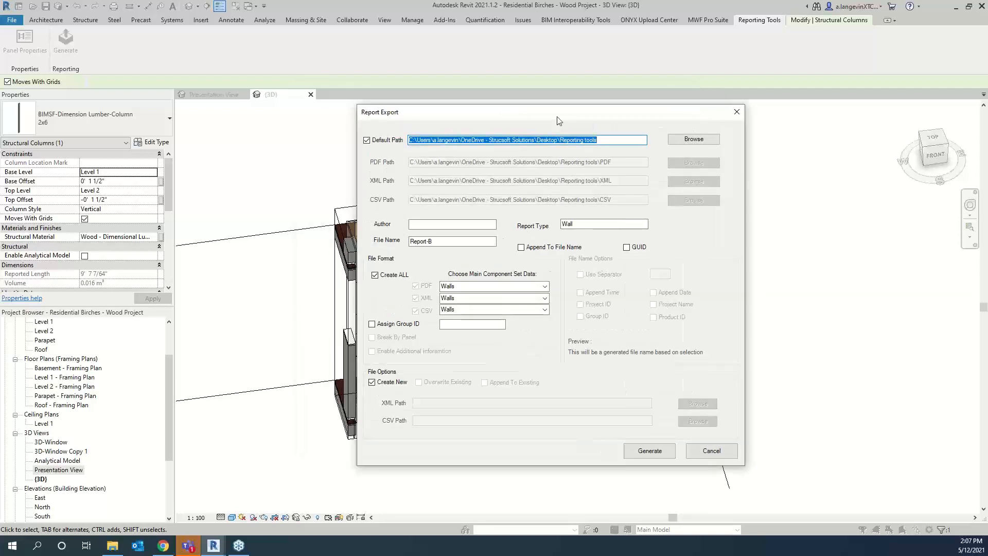
# Examine the PDF component set choices and the separate PDF, XML and CSV paths offered without the default path.
pyautogui.click(481, 286)
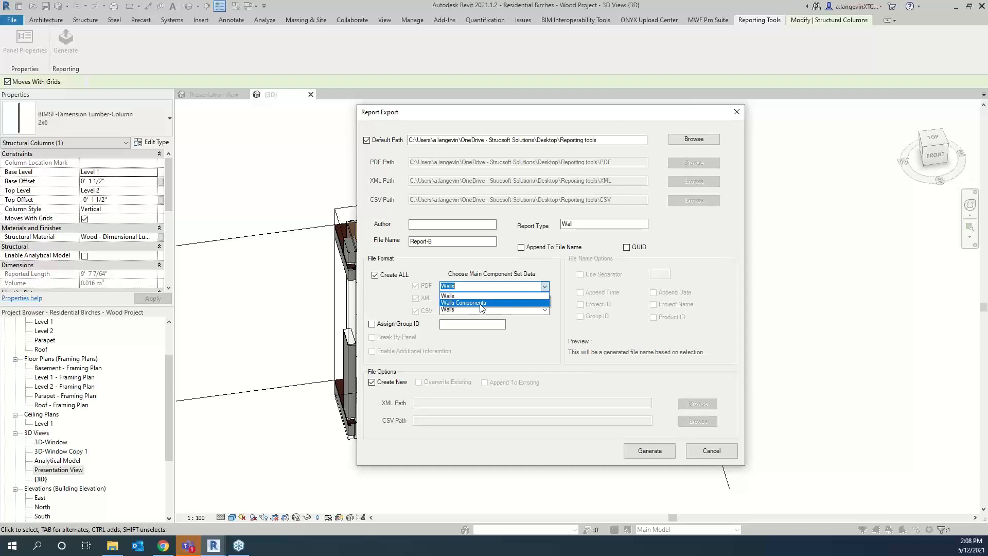
pyautogui.click(539, 118)
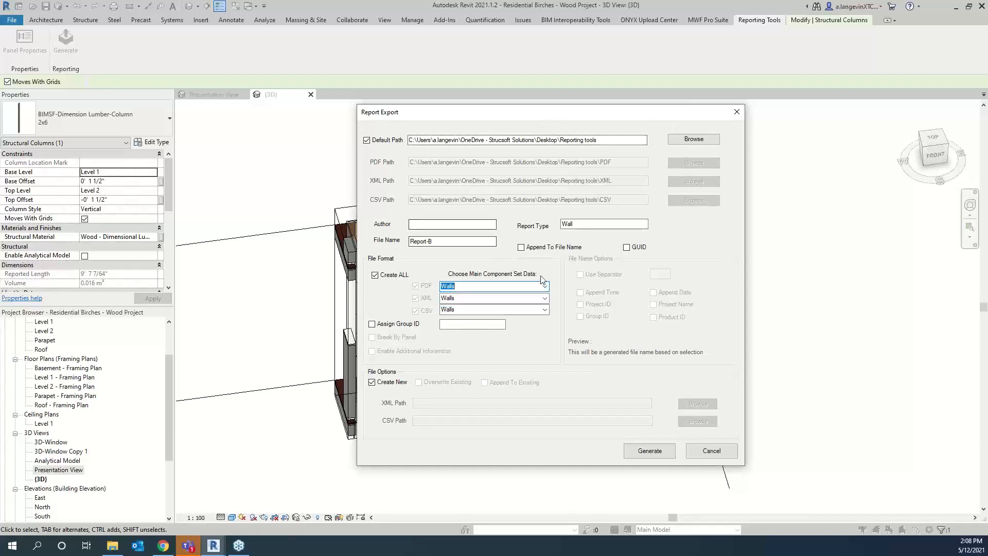
pyautogui.click(378, 141)
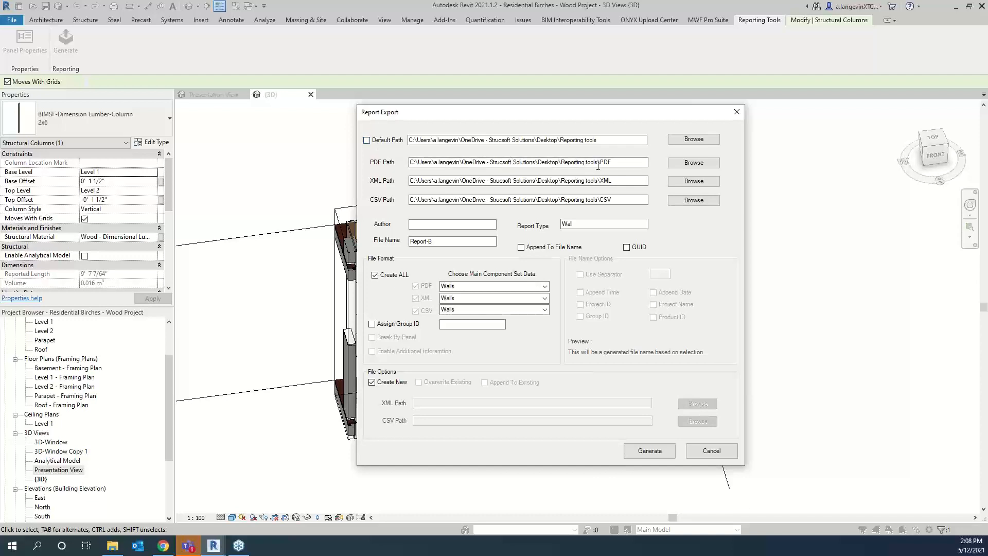
pyautogui.click(373, 144)
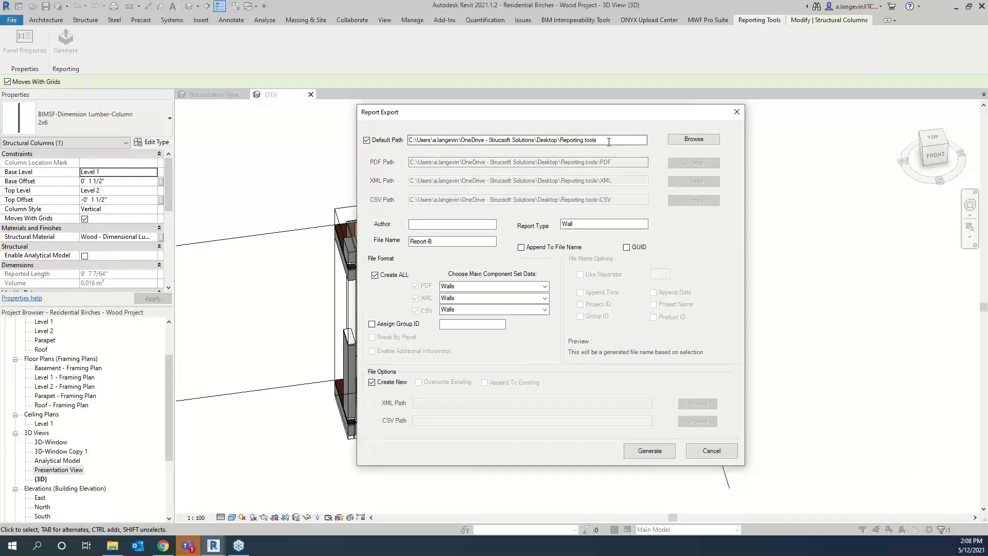
# Turn off the default path and browse for the PDF path to the Reporting tools folder on the Desktop.
pyautogui.click(382, 143)
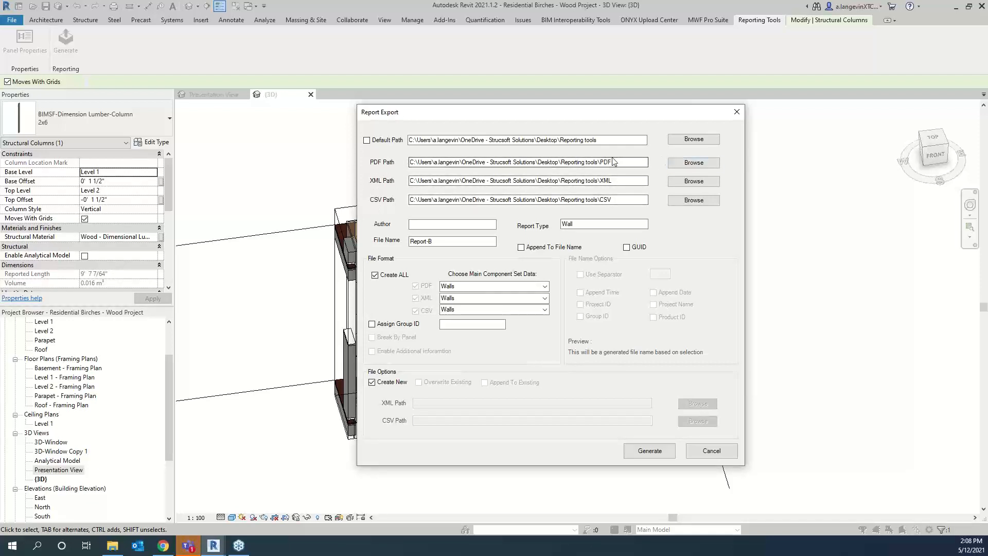
pyautogui.click(695, 163)
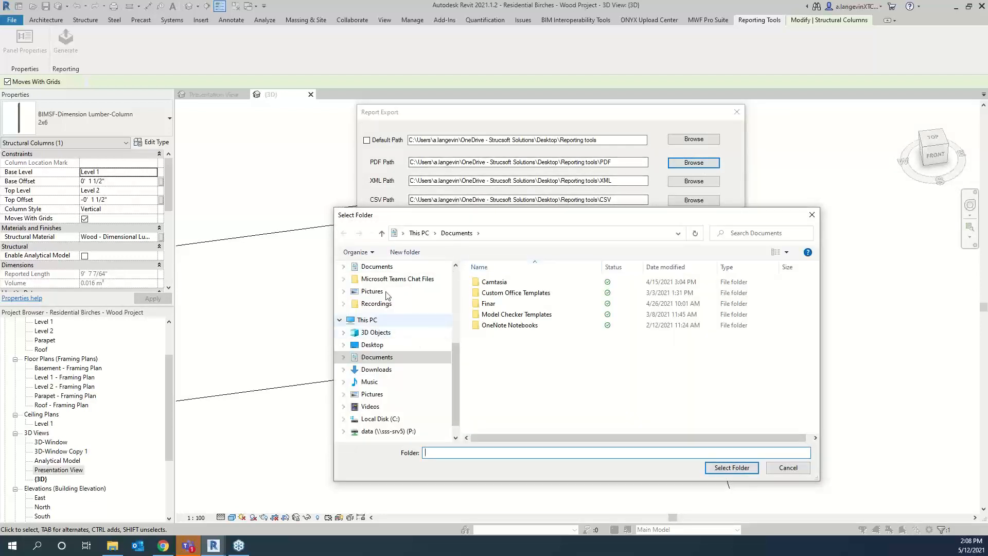
pyautogui.scroll(5, 385, 303)
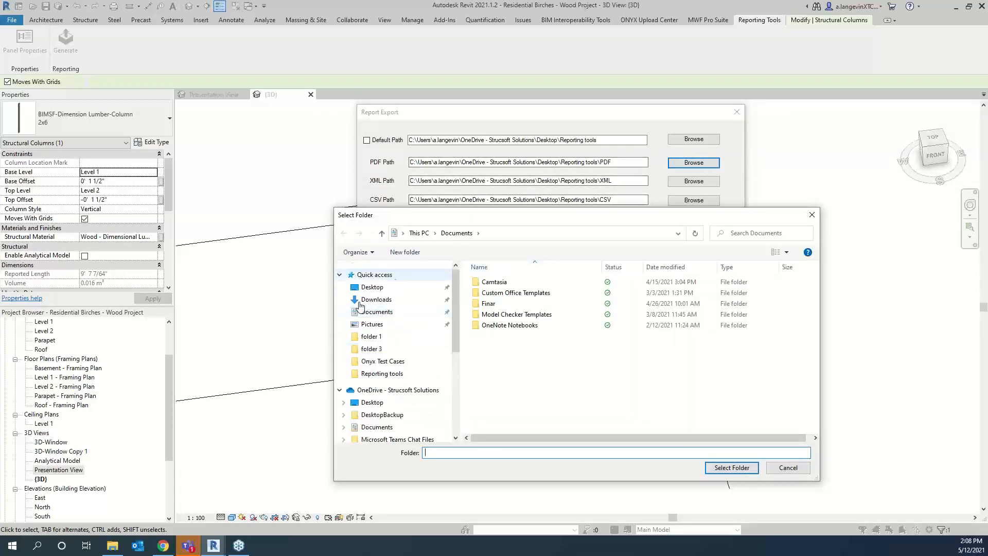
pyautogui.click(381, 289)
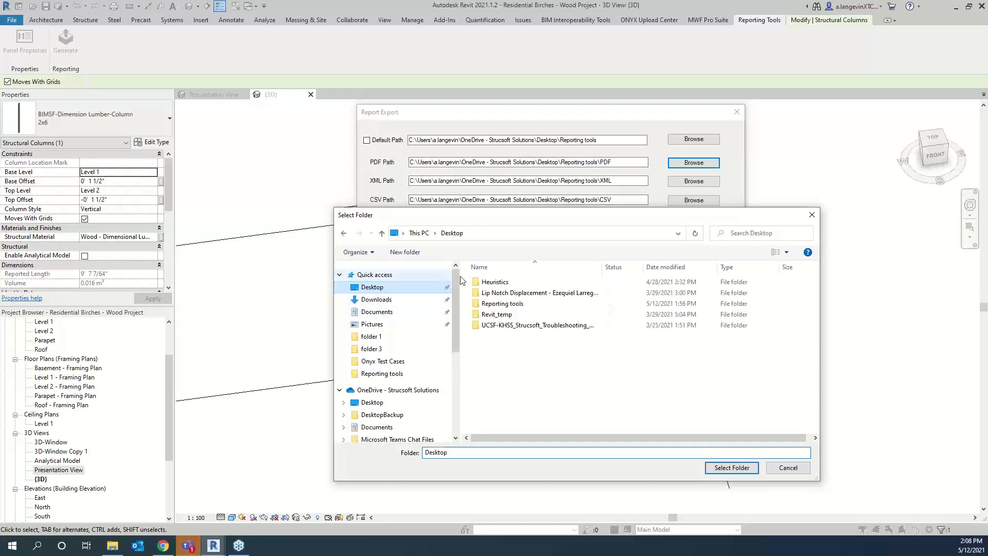
pyautogui.doubleClick(502, 304)
# Rename folder 1 in the Reporting tools folder as PDF.
pyautogui.click(497, 284)
pyautogui.rightClick(496, 286)
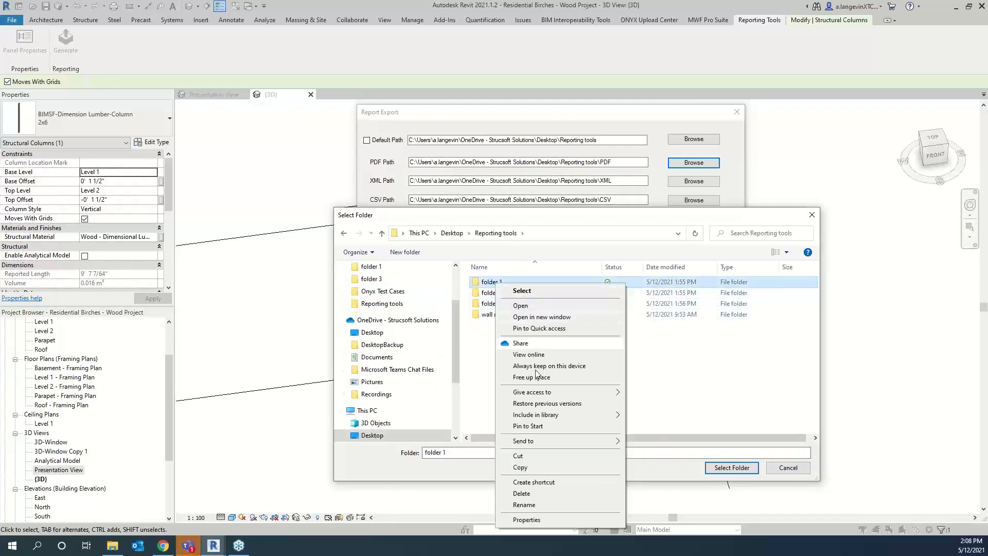
pyautogui.click(523, 506)
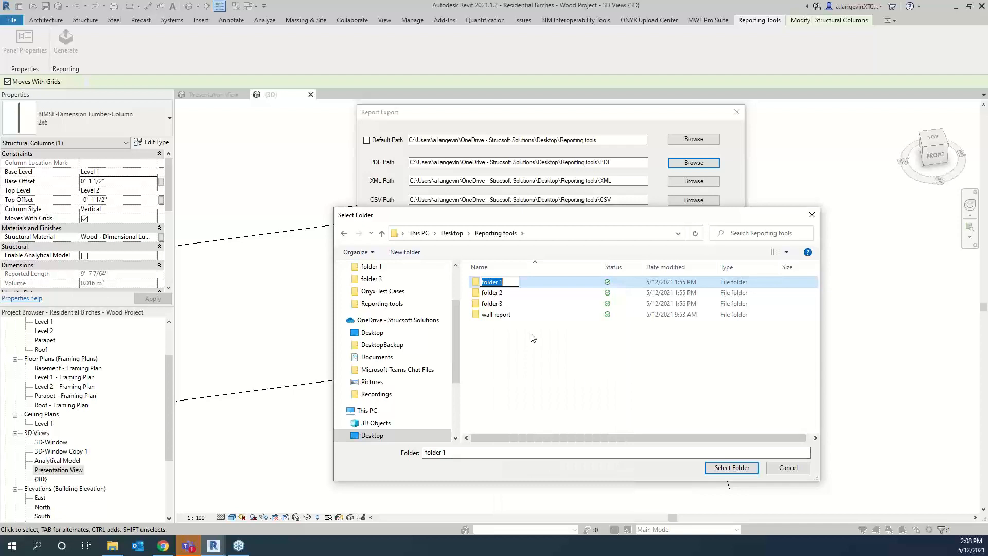
pyautogui.write('PDF')
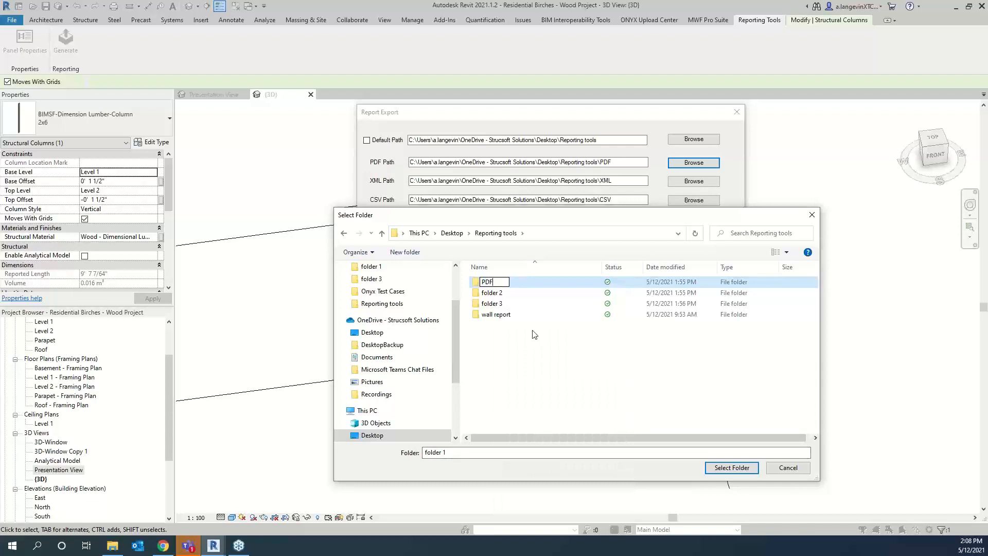
pyautogui.press('Return')
# Rename folder 3 as XML and folder 2 as CSV in the Reporting tools folder.
pyautogui.rightClick(497, 294)
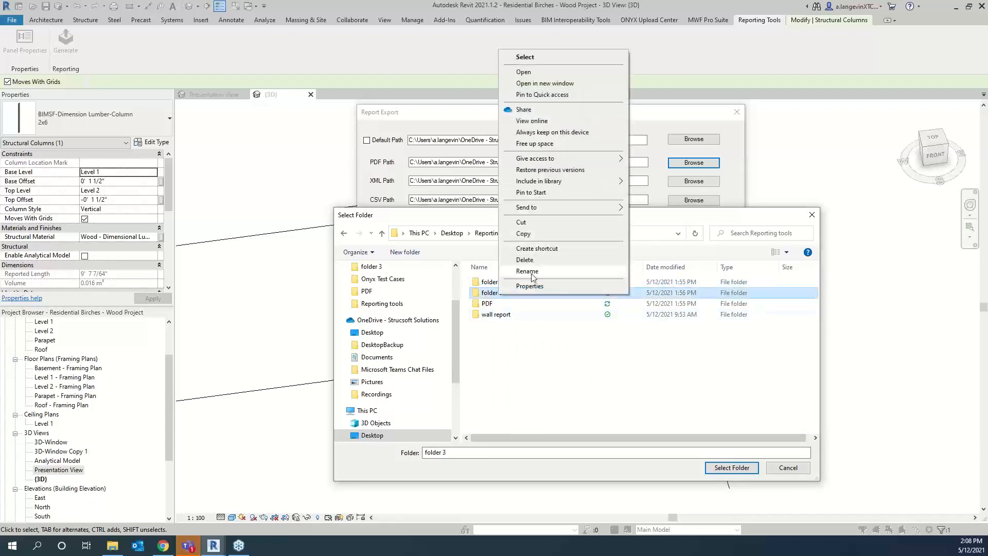
pyautogui.click(520, 274)
pyautogui.write('XML')
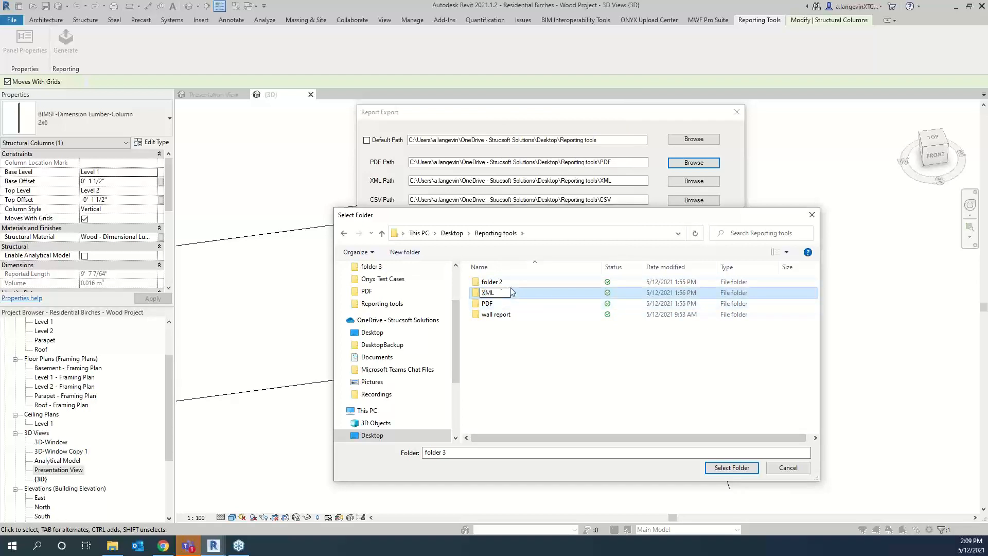
pyautogui.press('Return')
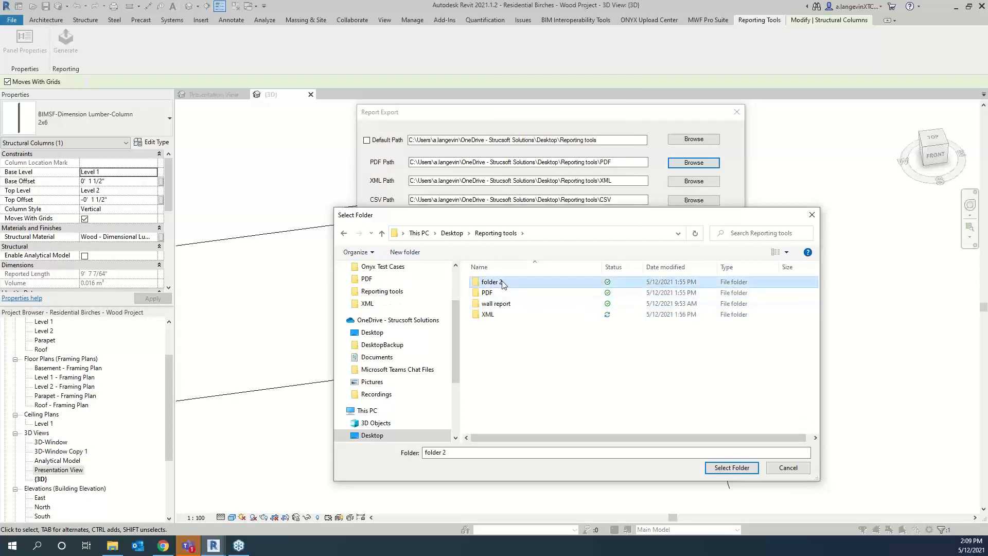
pyautogui.rightClick(498, 283)
pyautogui.click(530, 503)
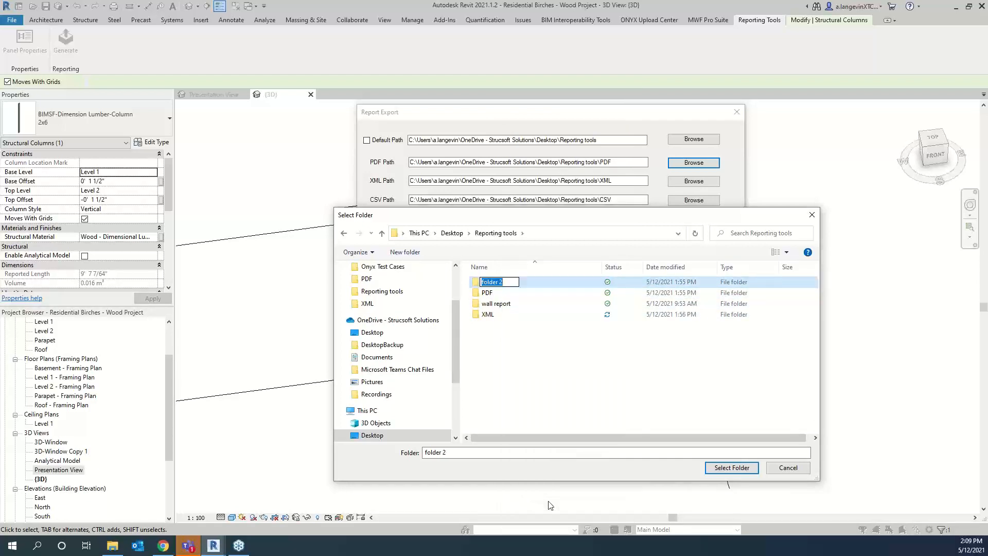
pyautogui.write('CSV')
pyautogui.press('Return')
# Choose the PDF folder as the PDF path, and check the XML and CSV paths.
pyautogui.click(513, 294)
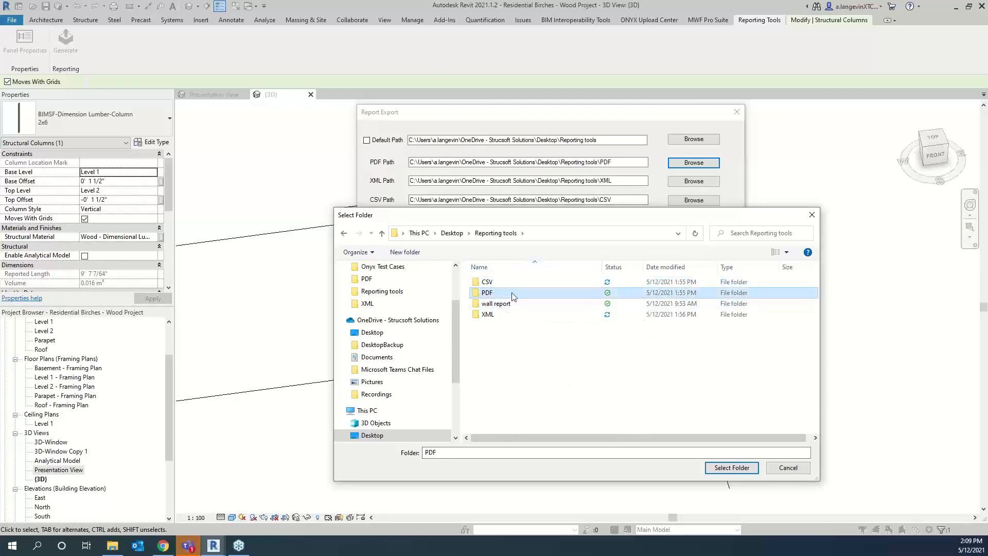
pyautogui.click(731, 468)
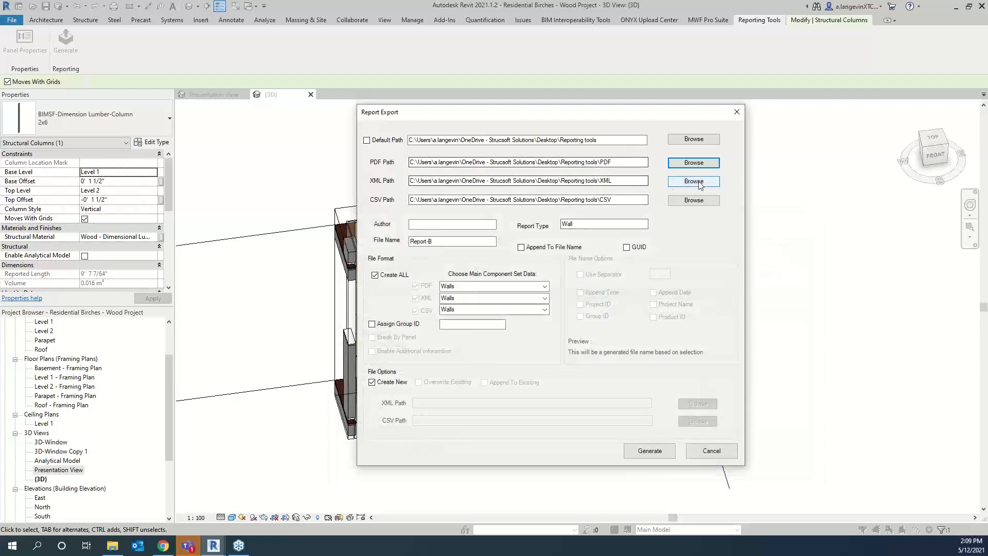
pyautogui.click(625, 181)
pyautogui.click(620, 202)
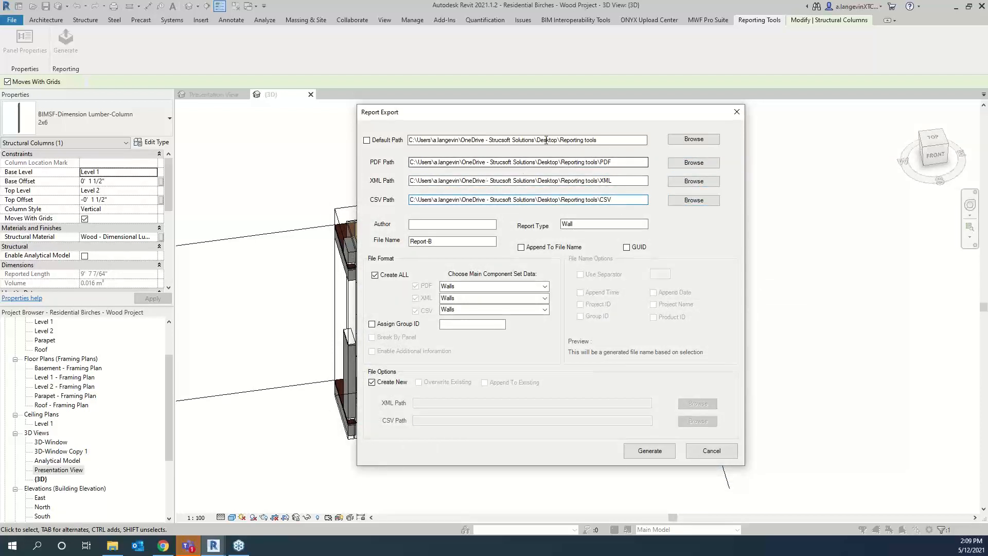
# Enter the author's name, set the report type to Wall Components and the file name to Report-C.
pyautogui.click(432, 226)
pyautogui.write('Alex')
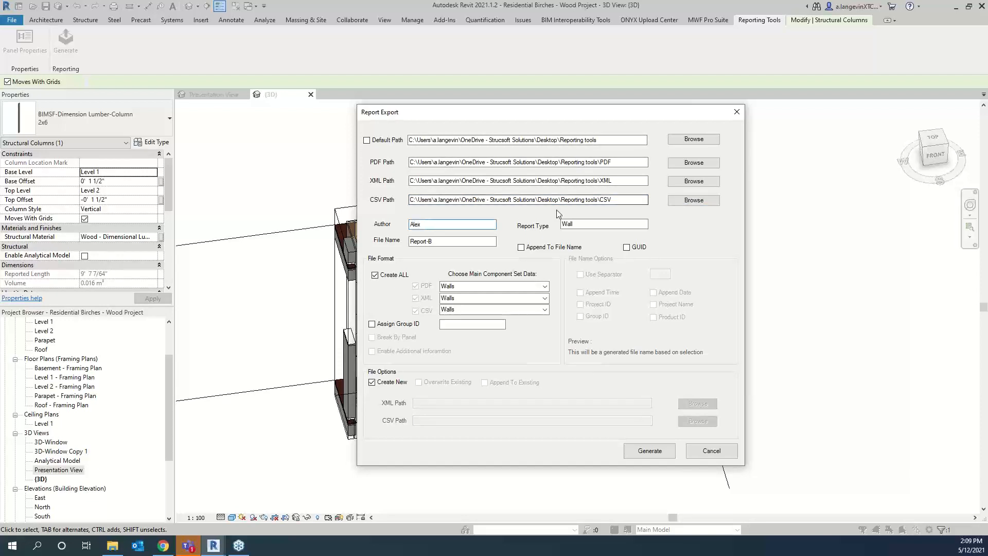
pyautogui.click(627, 224)
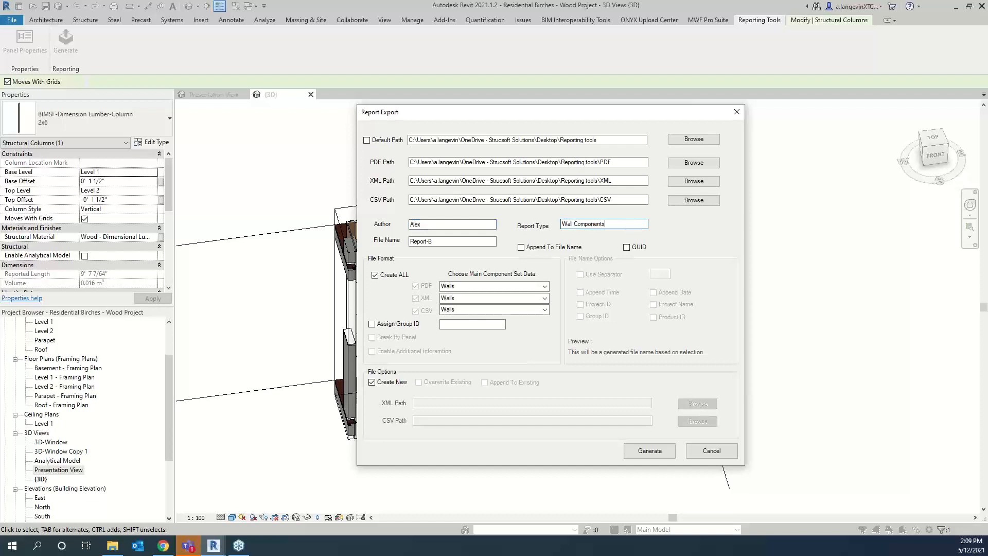
pyautogui.moveTo(437, 241); pyautogui.dragTo(349, 245)
pyautogui.write('Report-')
# Keep Create ALL on and set the main component set data to Walls Components for PDF, XML and CSV.
pyautogui.click(389, 278)
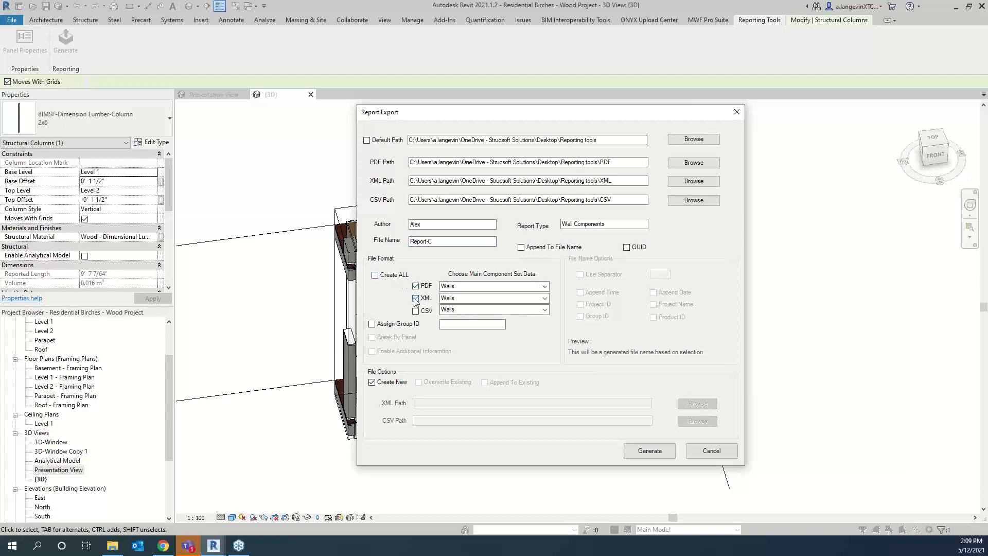
pyautogui.click(416, 311)
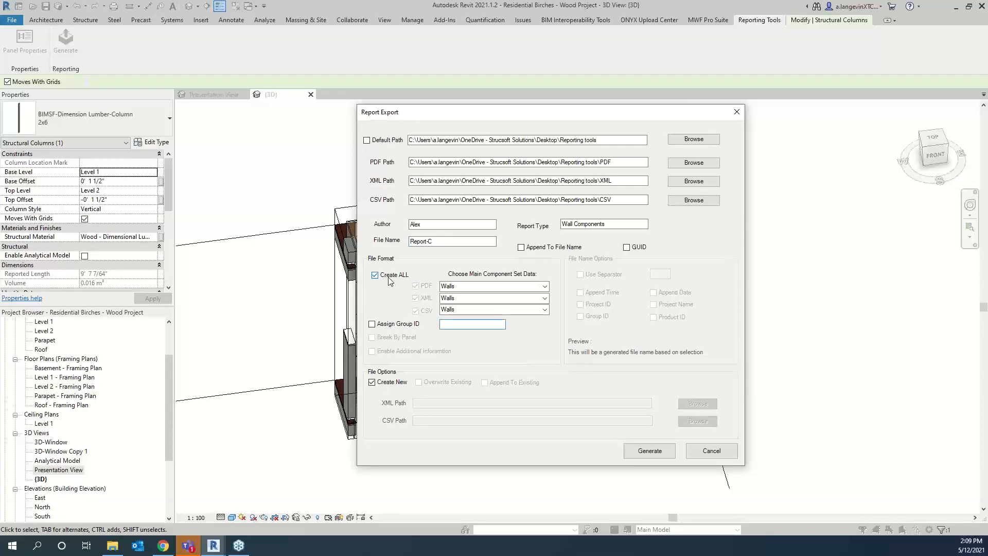
pyautogui.click(491, 286)
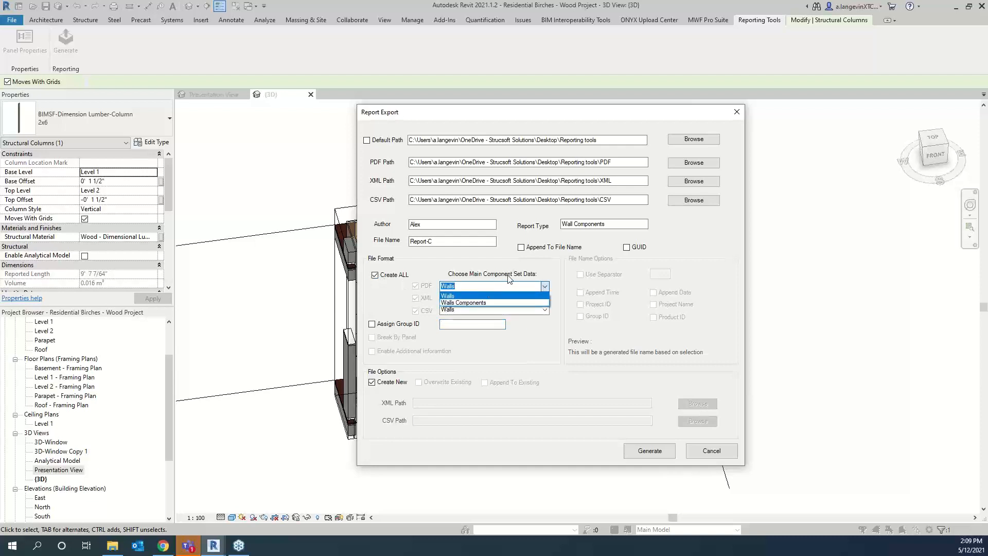
pyautogui.click(546, 288)
pyautogui.click(545, 287)
pyautogui.click(463, 303)
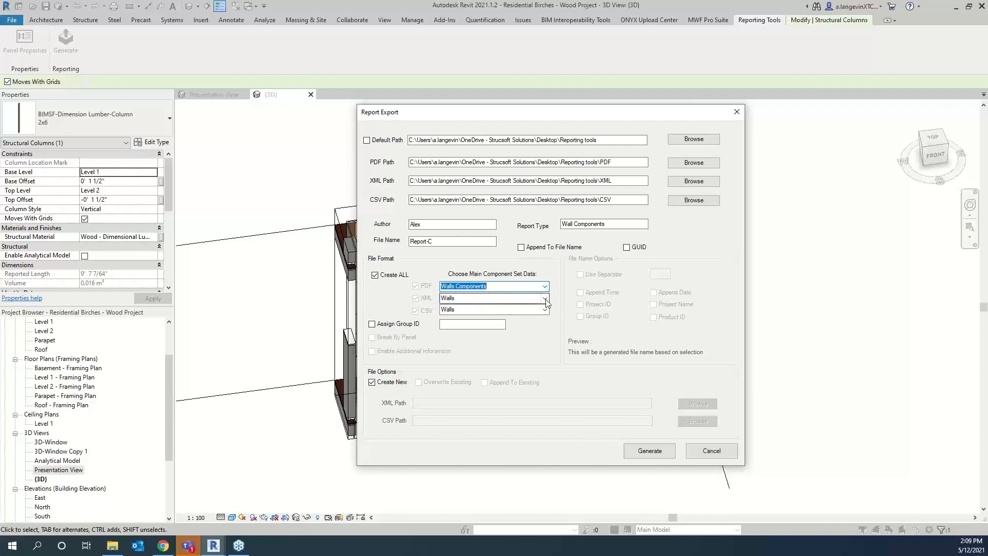
pyautogui.click(541, 298)
pyautogui.click(485, 315)
pyautogui.click(545, 310)
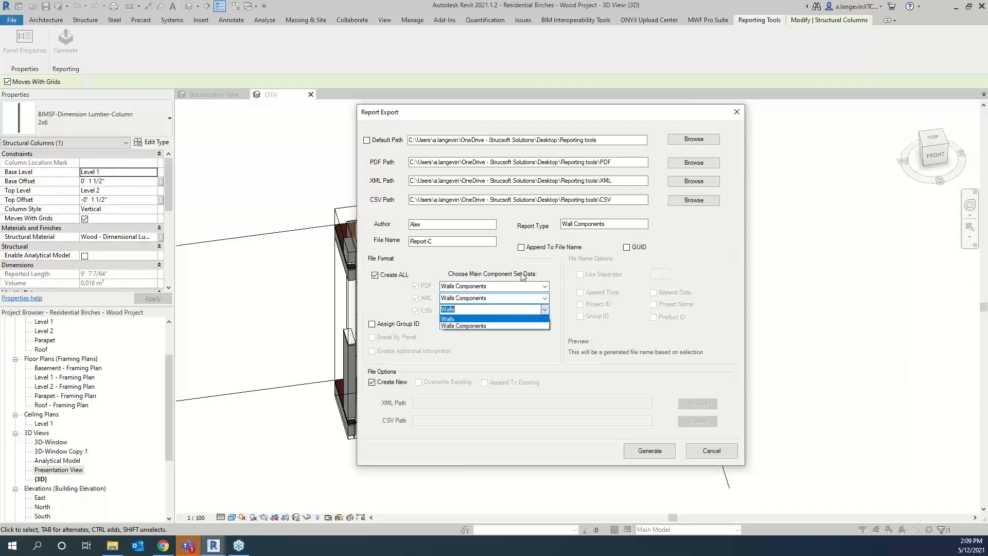
pyautogui.click(474, 325)
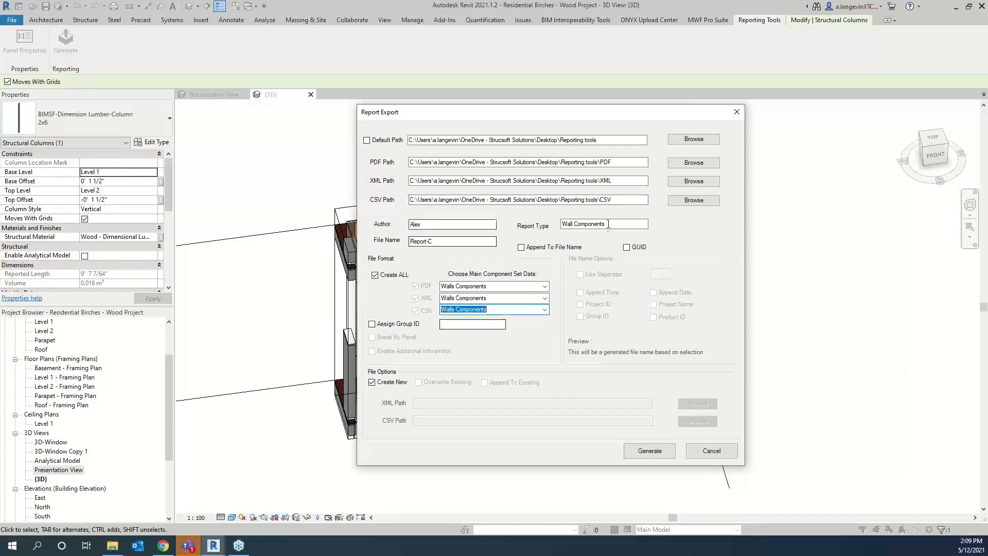
# Use Append To File Name instead of GUID, and append the time, date and project name.
pyautogui.click(632, 248)
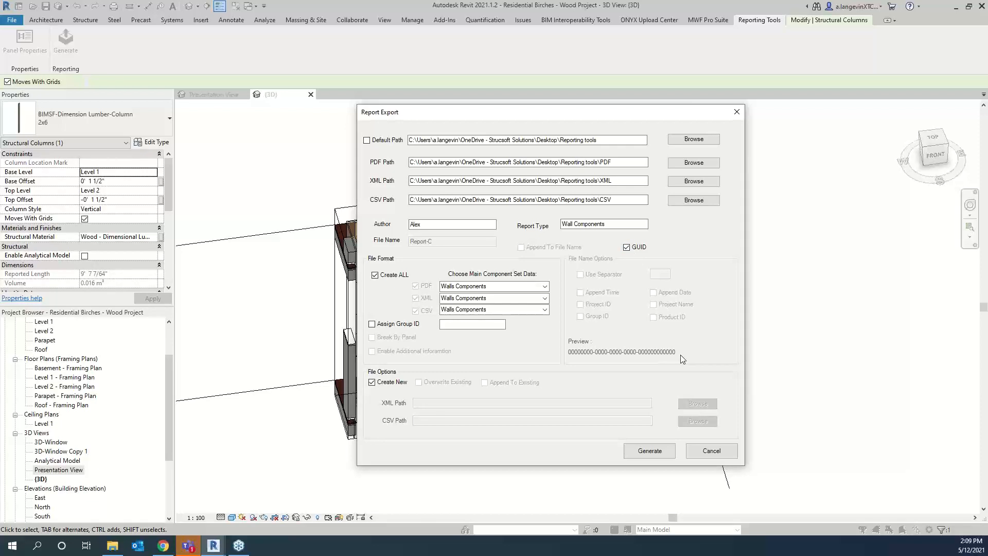
pyautogui.click(637, 247)
pyautogui.click(532, 247)
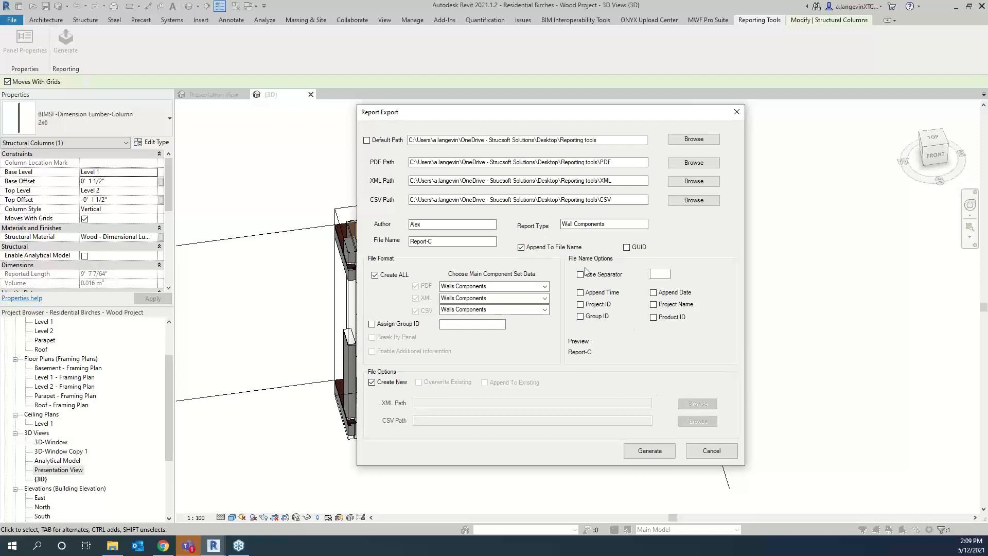
pyautogui.click(587, 294)
pyautogui.click(659, 304)
pyautogui.click(655, 293)
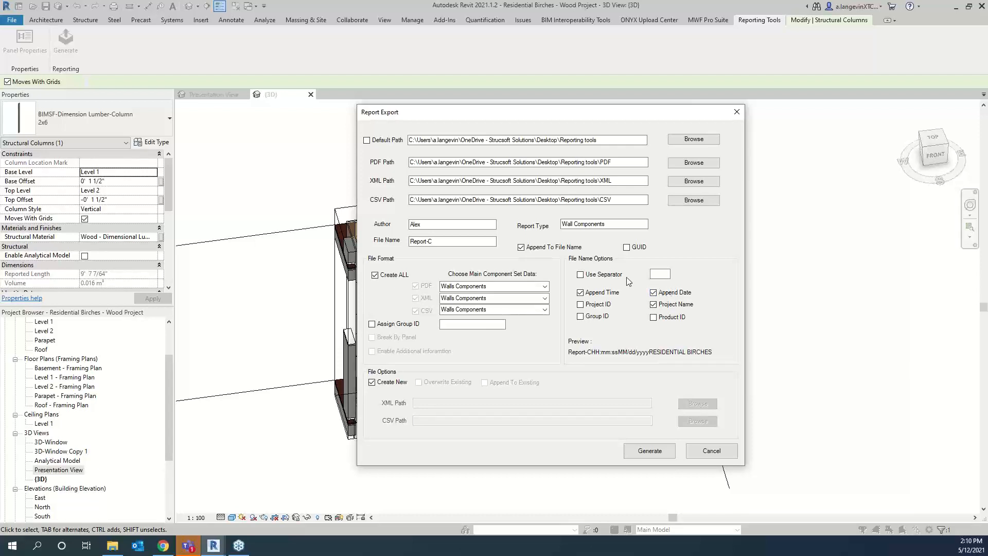
pyautogui.click(371, 324)
pyautogui.click(449, 324)
pyautogui.click(378, 325)
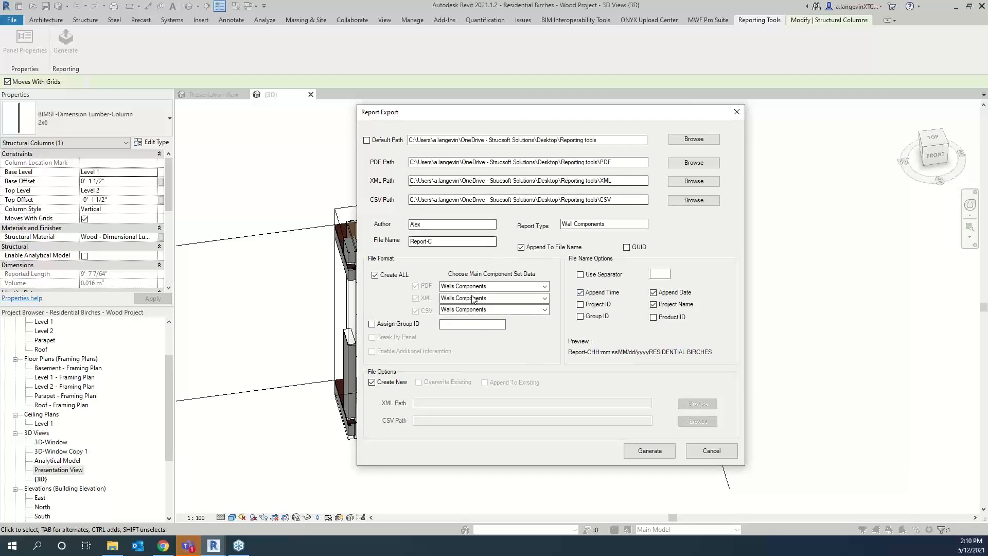
# Set the file option to Create New and generate the PDF, XML and CSV reports.
pyautogui.click(373, 382)
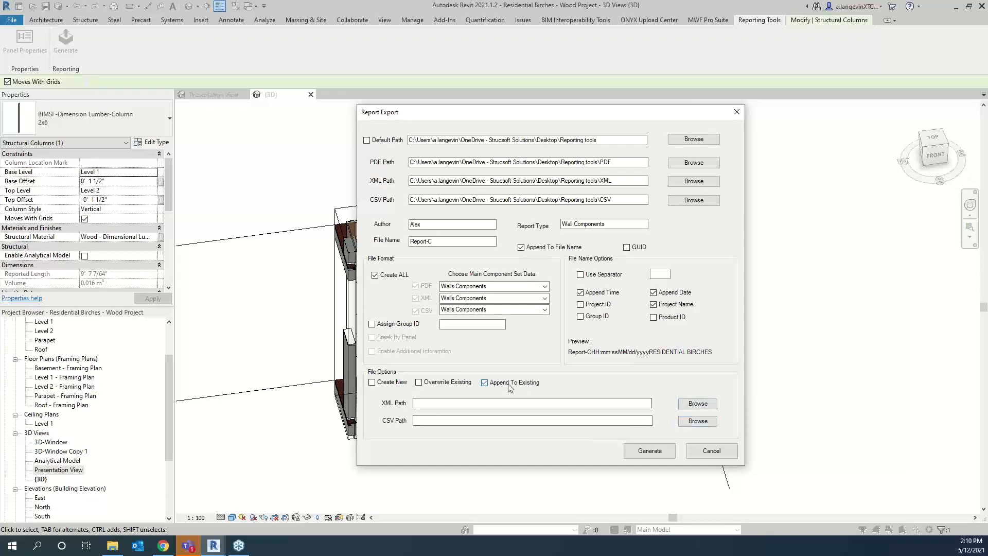
pyautogui.click(389, 382)
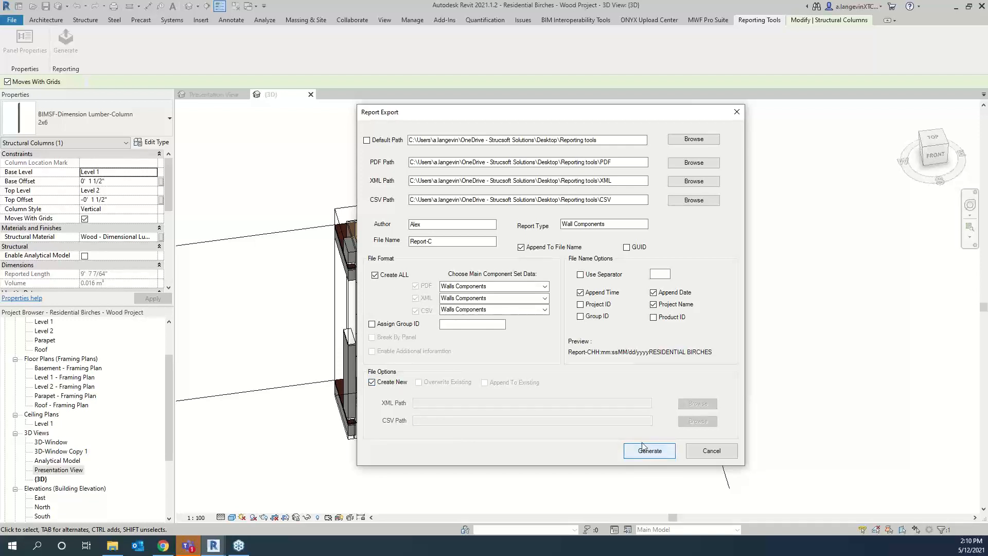
pyautogui.click(650, 452)
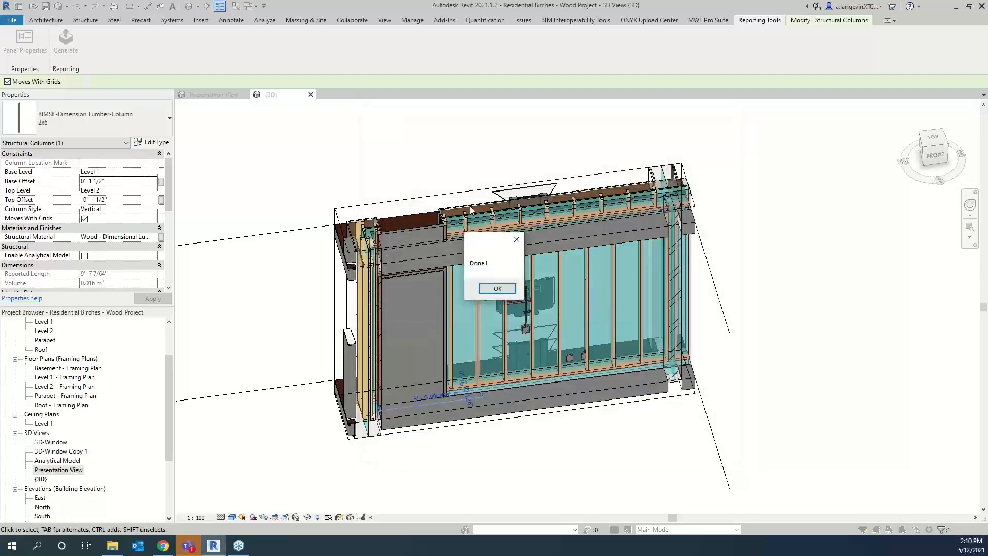
pyautogui.click(497, 289)
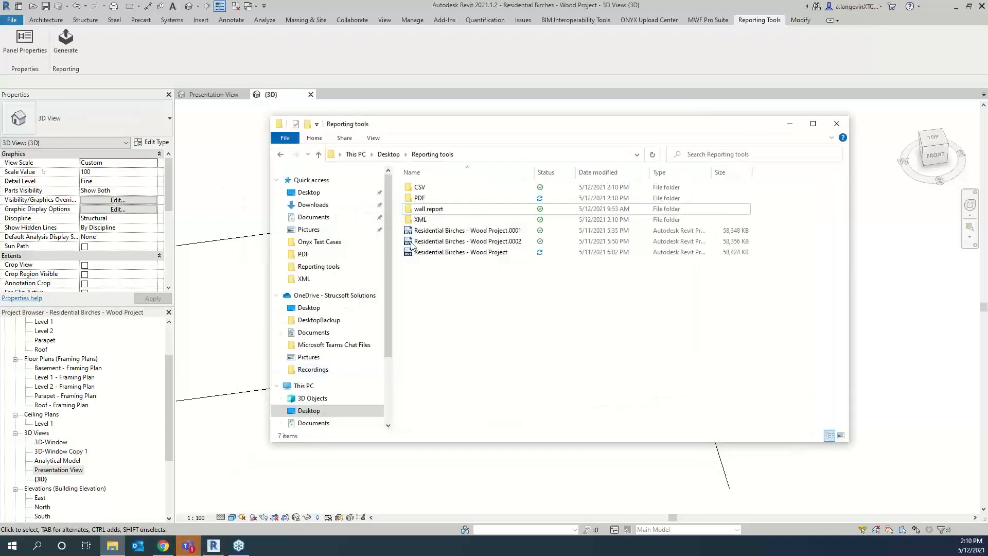
# Check the CSV, PDF, wall report and XML folders inside Reporting tools for the exported report files.
pyautogui.doubleClick(440, 188)
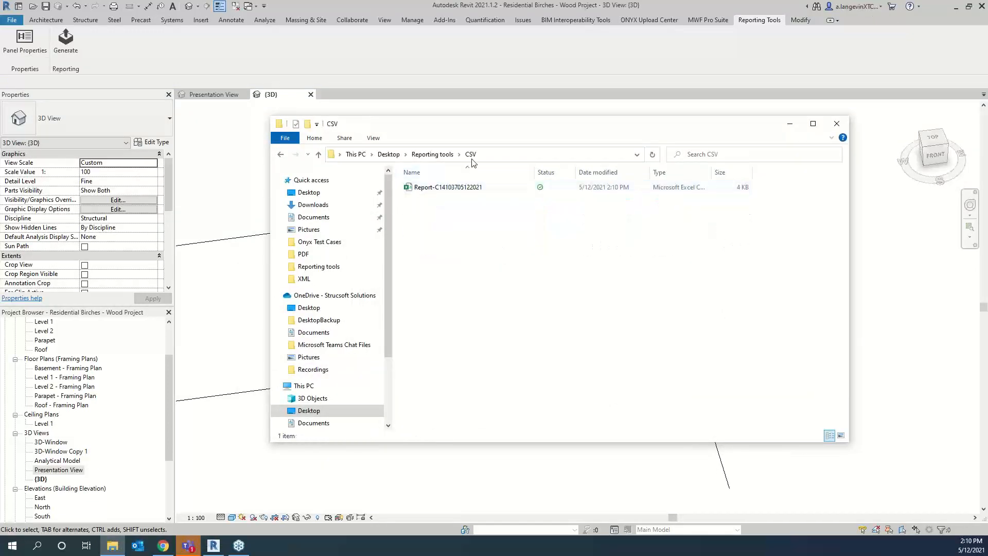
pyautogui.click(446, 155)
pyautogui.doubleClick(434, 199)
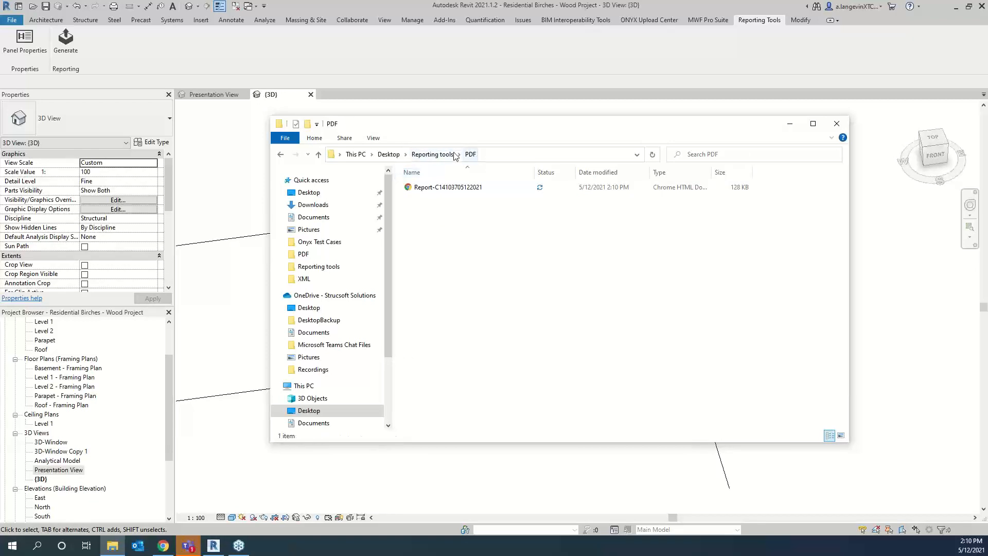
pyautogui.click(449, 156)
pyautogui.doubleClick(428, 209)
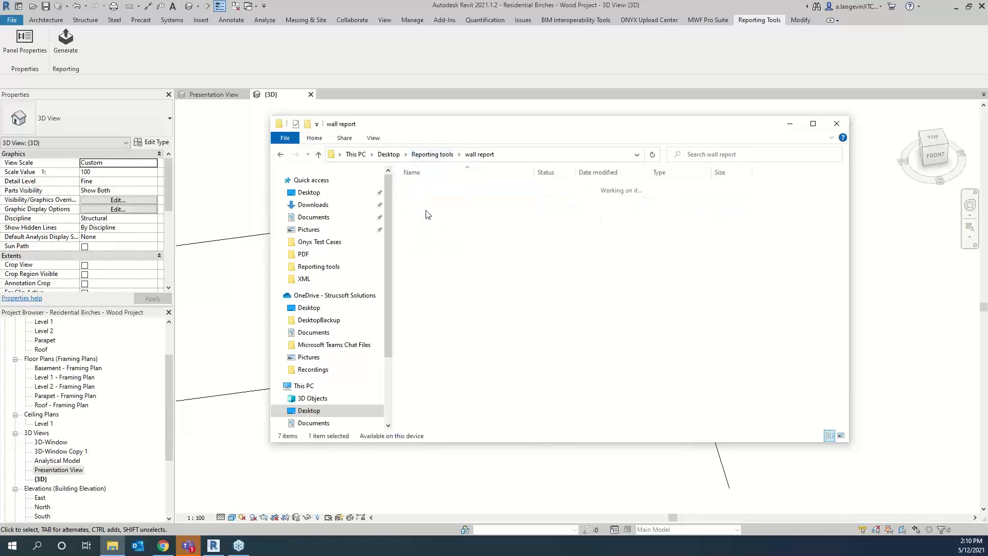
pyautogui.click(441, 155)
pyautogui.doubleClick(426, 220)
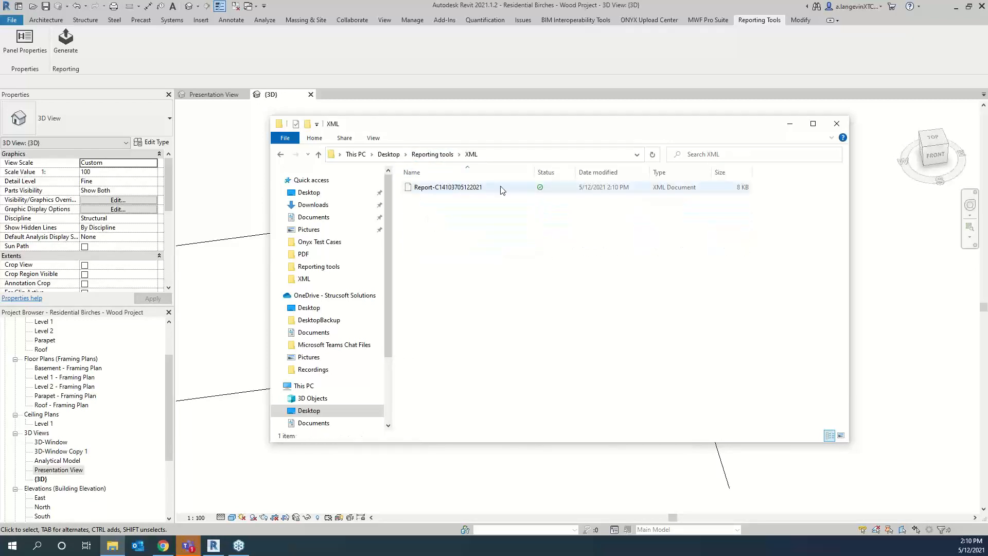
# Open the Report-C file from the CSV folder in Excel and fit all columns to their contents.
pyautogui.click(442, 156)
pyautogui.doubleClick(433, 188)
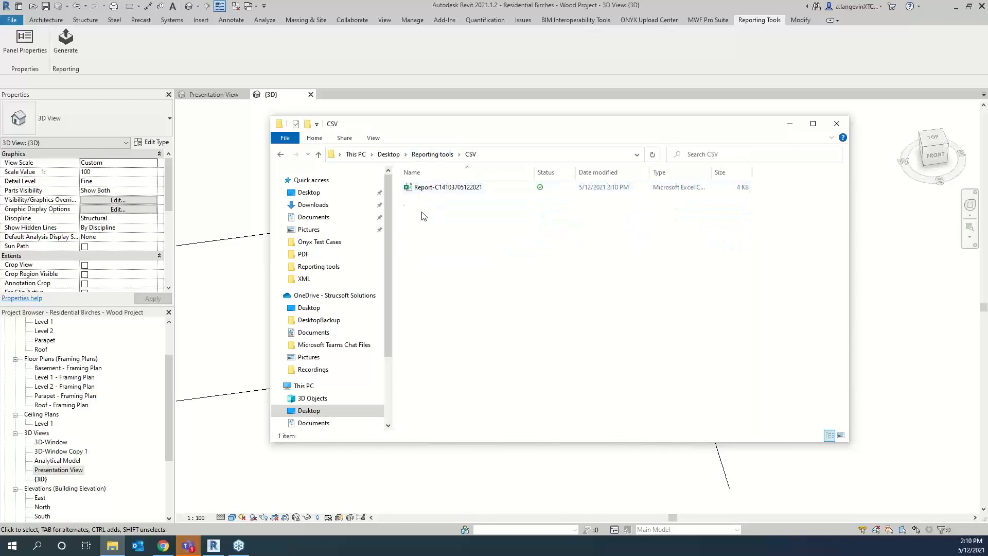
pyautogui.click(439, 188)
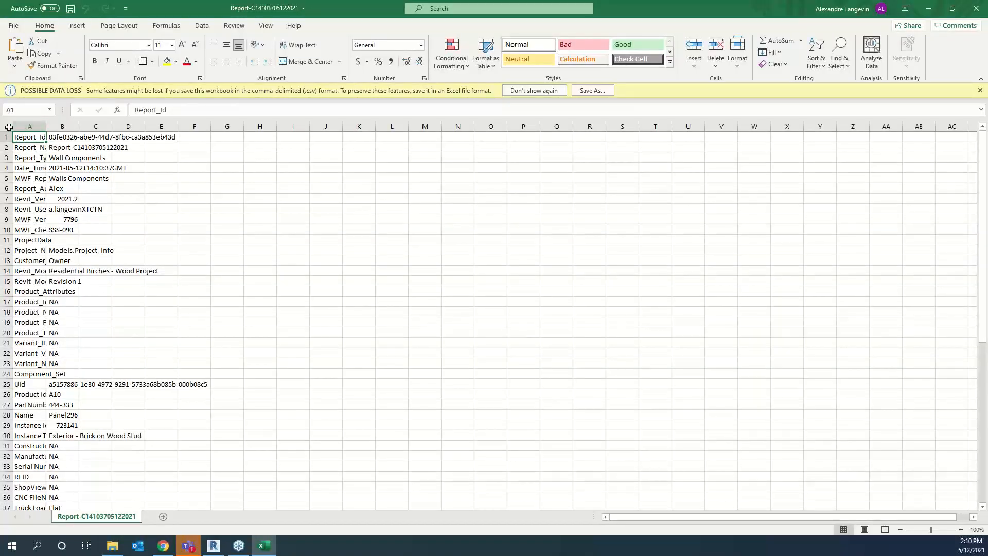
pyautogui.click(8, 126)
pyautogui.doubleClick(46, 126)
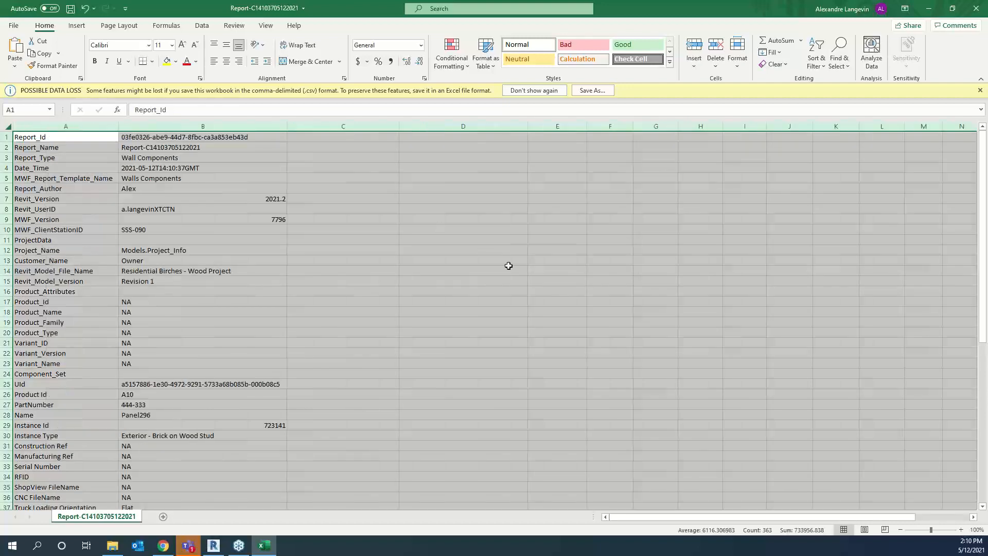
pyautogui.click(507, 270)
# Examine the CSV report's Revit version, MWF version, client station ID and Revit user ID rows, comparing the user ID with Revit.
pyautogui.scroll(-1, 278, 227)
pyautogui.scroll(1, 307, 241)
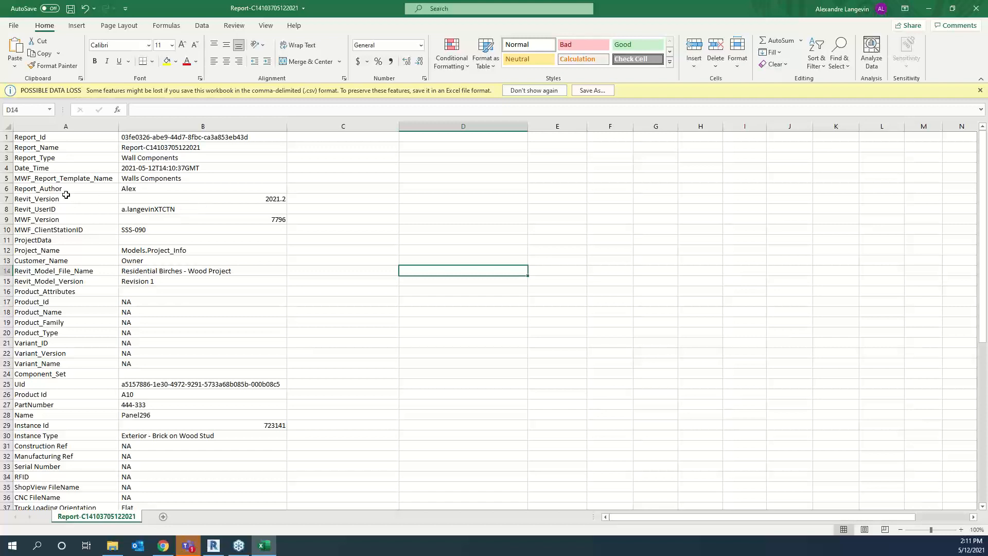
pyautogui.click(259, 199)
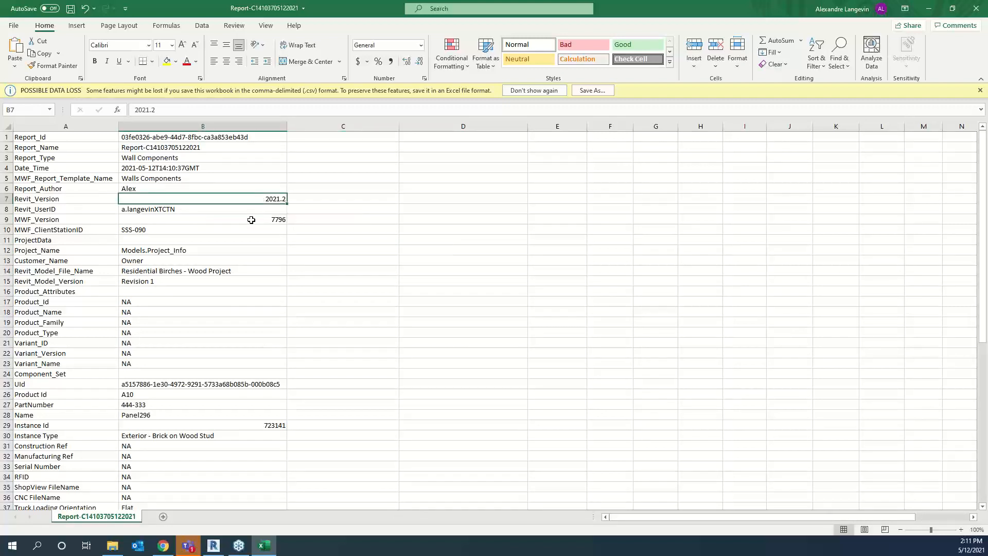
pyautogui.press('Down')
pyautogui.press('Down')
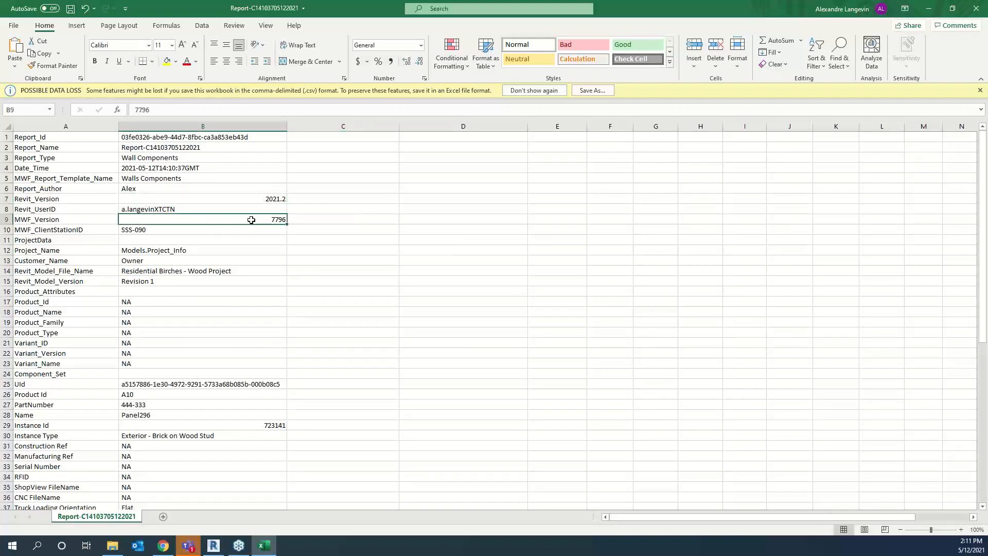
pyautogui.click(163, 229)
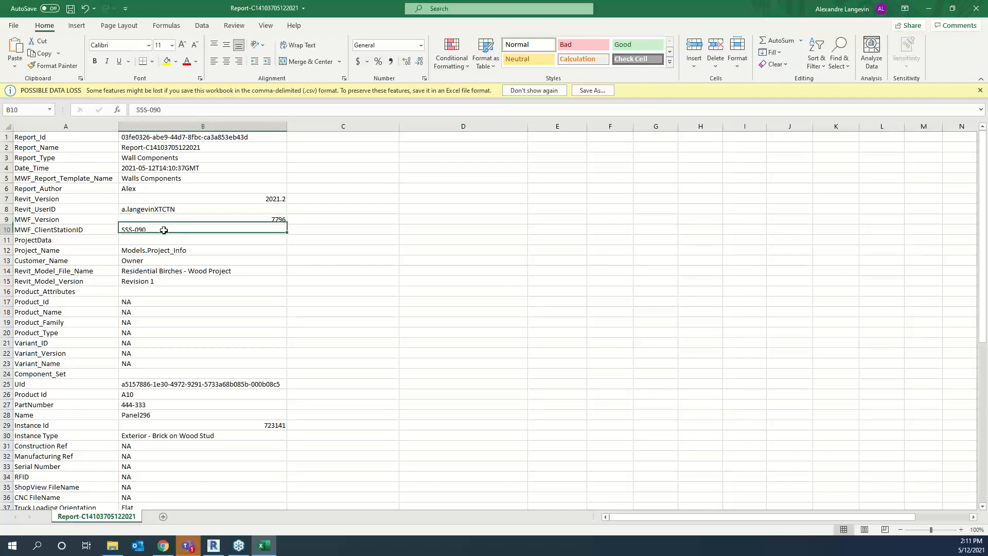
pyautogui.click(182, 211)
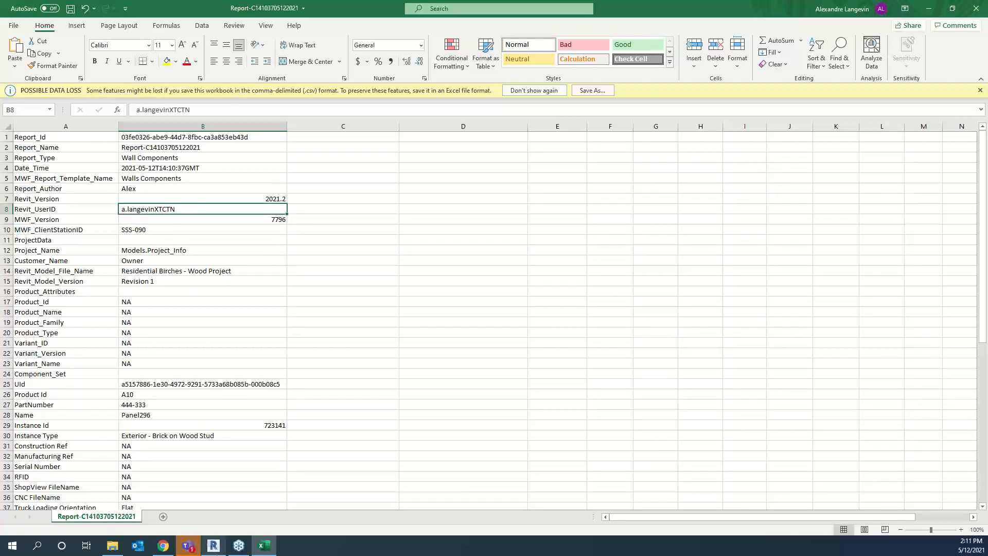
pyautogui.click(213, 545)
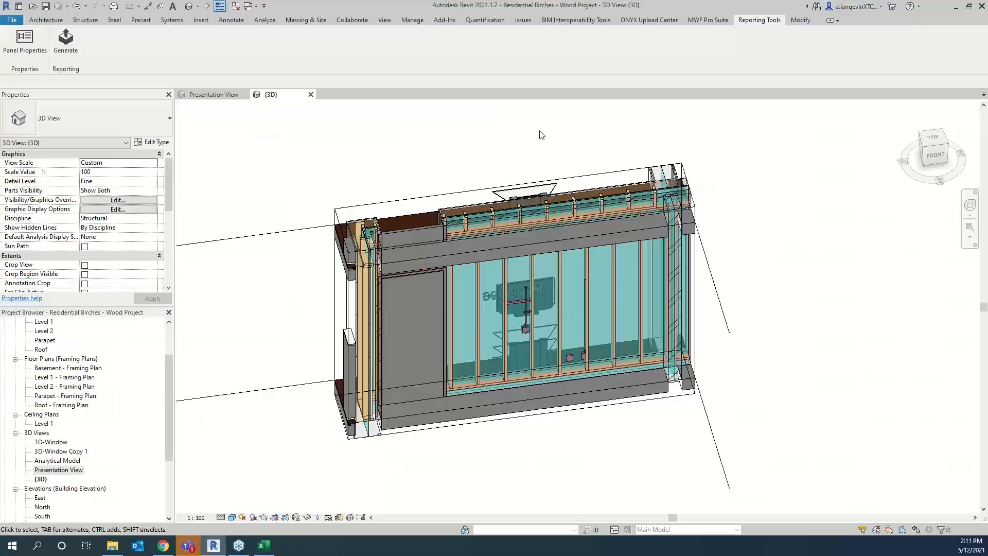
pyautogui.hotkey('alt', 'Tab')
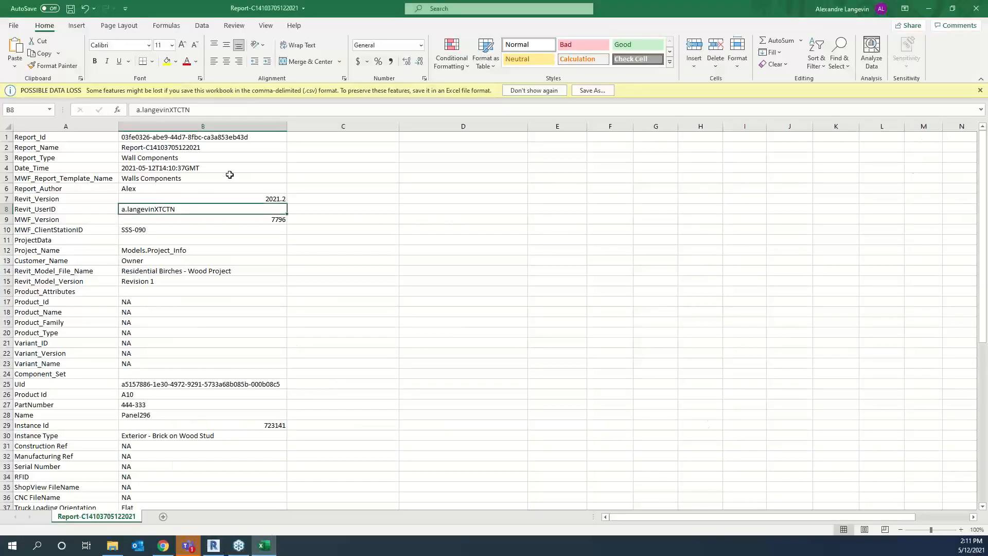
# Review the project name, customer name and Revit model rows in the CSV, and open Project Information in Revit.
pyautogui.scroll(-1, 229, 175)
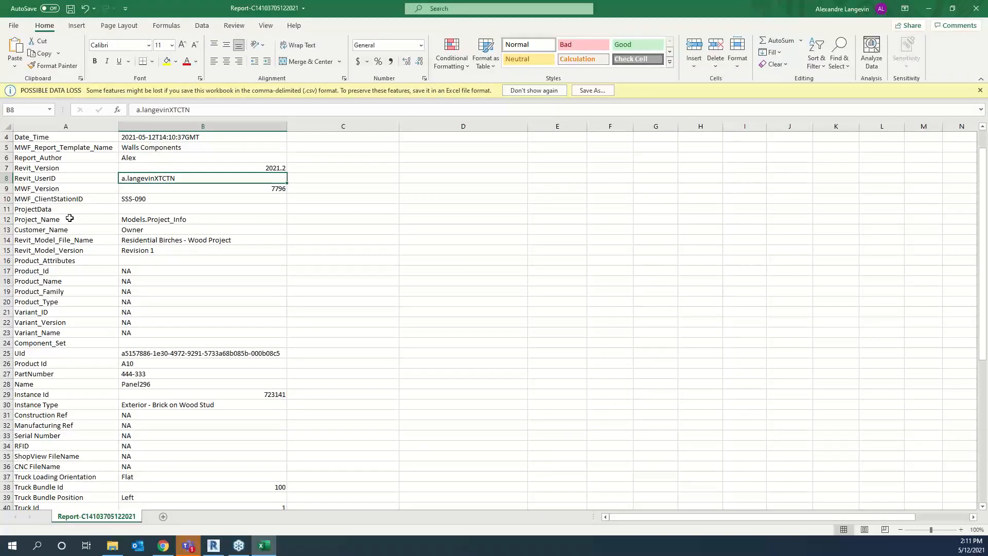
pyautogui.moveTo(69, 218); pyautogui.dragTo(78, 250)
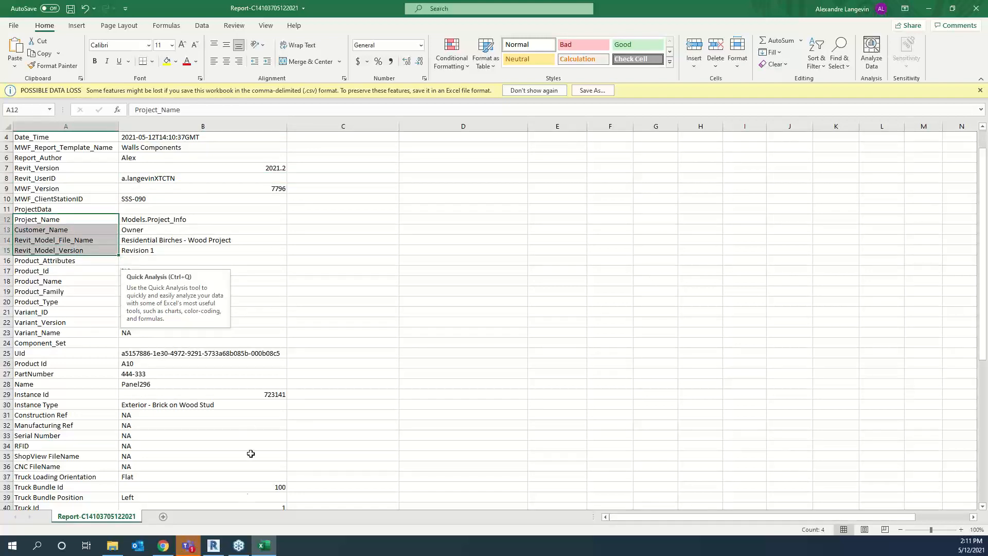
pyautogui.click(213, 545)
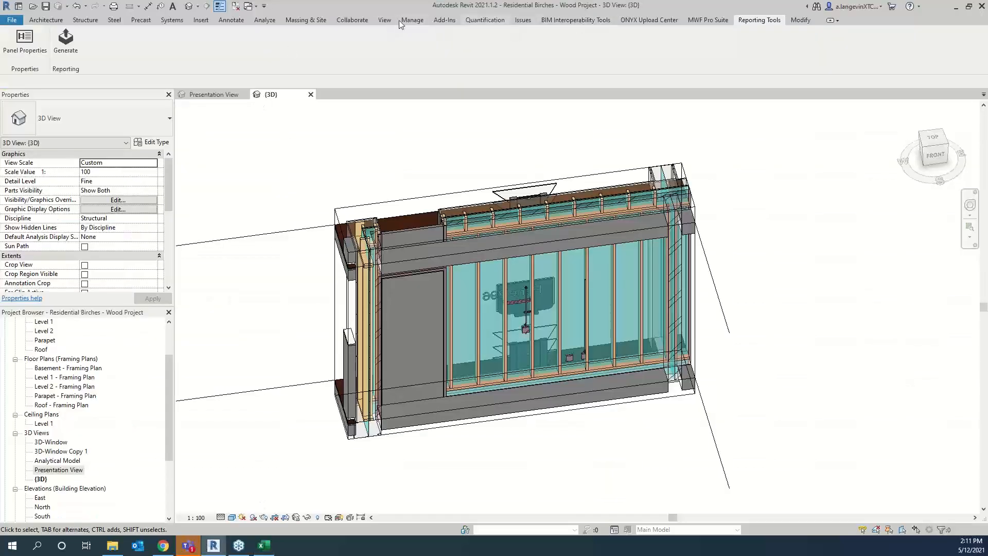
pyautogui.click(413, 20)
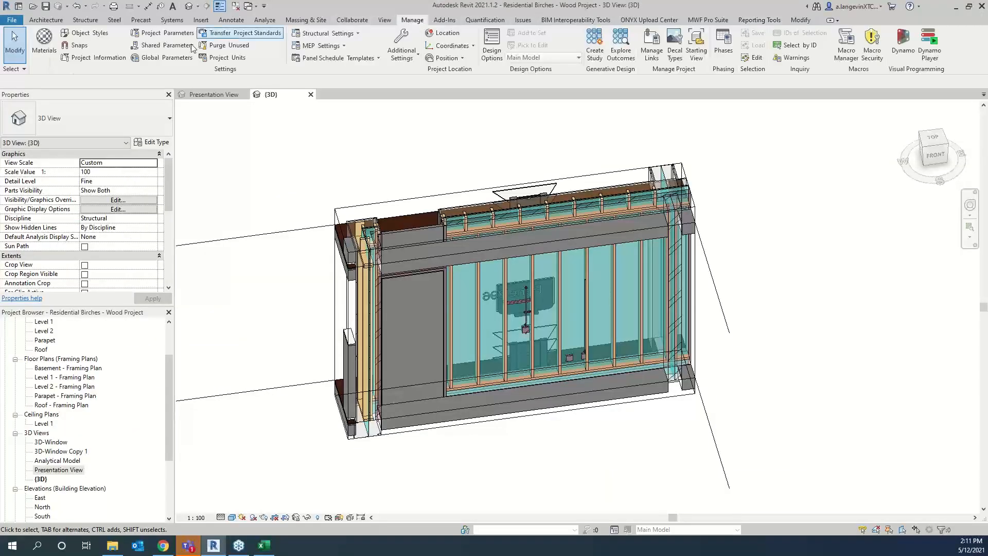
pyautogui.click(97, 59)
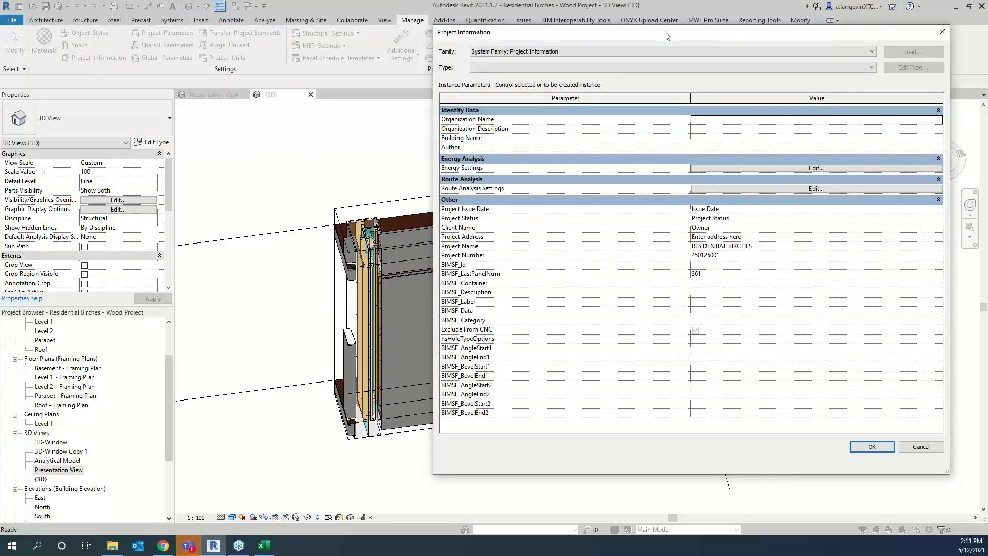
# Compare Revit's Project Information with the CSV's Customer_Name row, and examine the CSV rows from Product_Id to Variant_Name.
pyautogui.moveTo(667, 36); pyautogui.dragTo(460, 24)
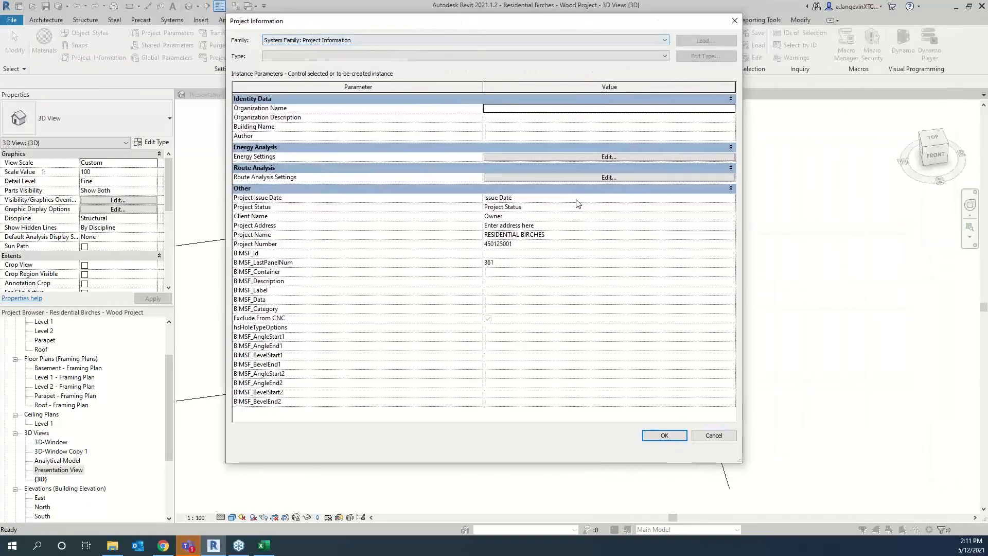
pyautogui.moveTo(742, 263); pyautogui.dragTo(770, 263)
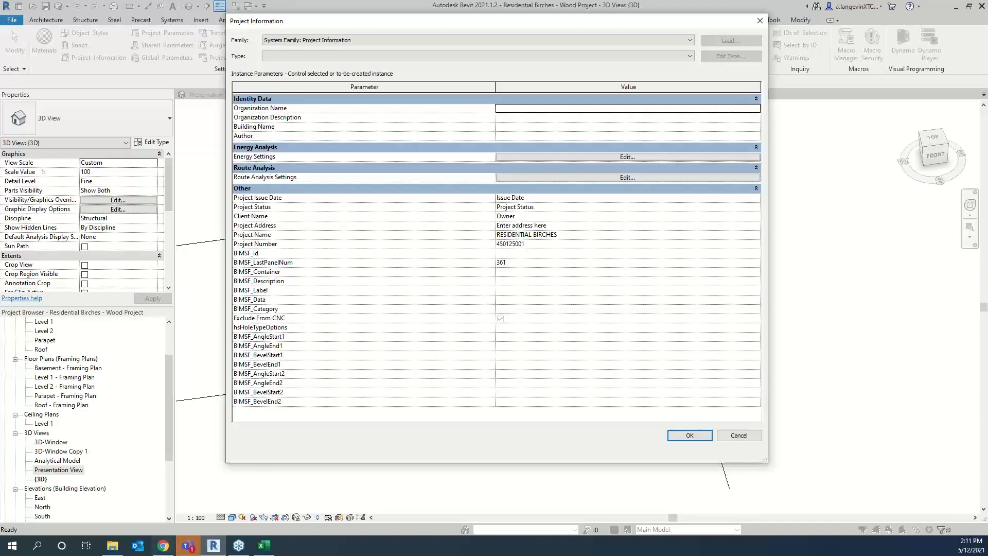
pyautogui.click(261, 548)
pyautogui.click(149, 229)
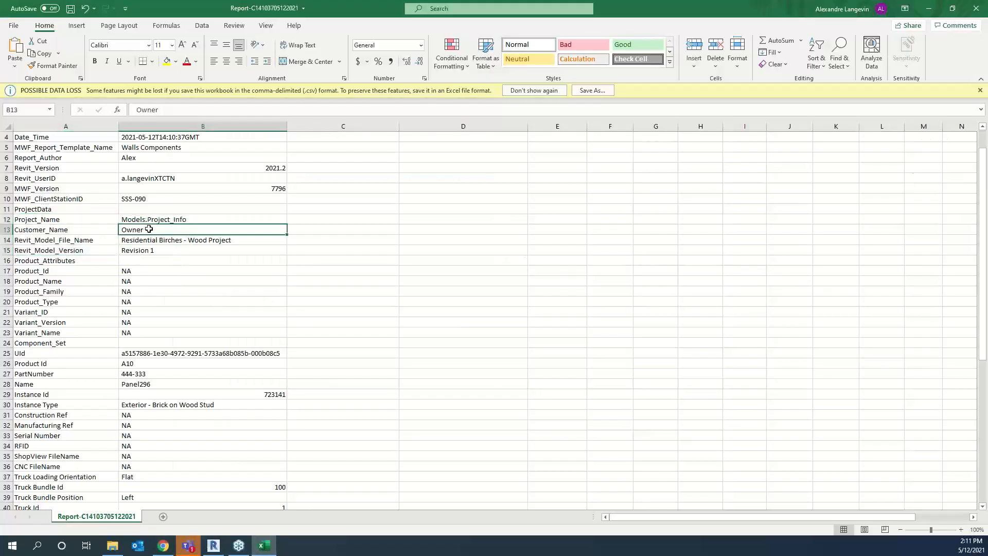
pyautogui.moveTo(60, 270); pyautogui.dragTo(206, 332)
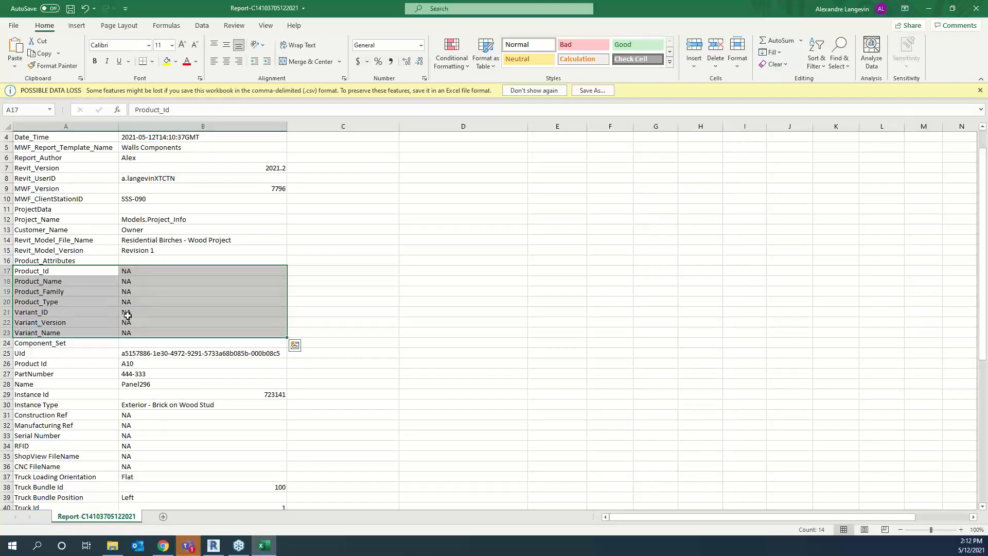
# Close Project Information and begin adding a project parameter assigned to the Project Information category.
pyautogui.click(217, 549)
pyautogui.click(760, 21)
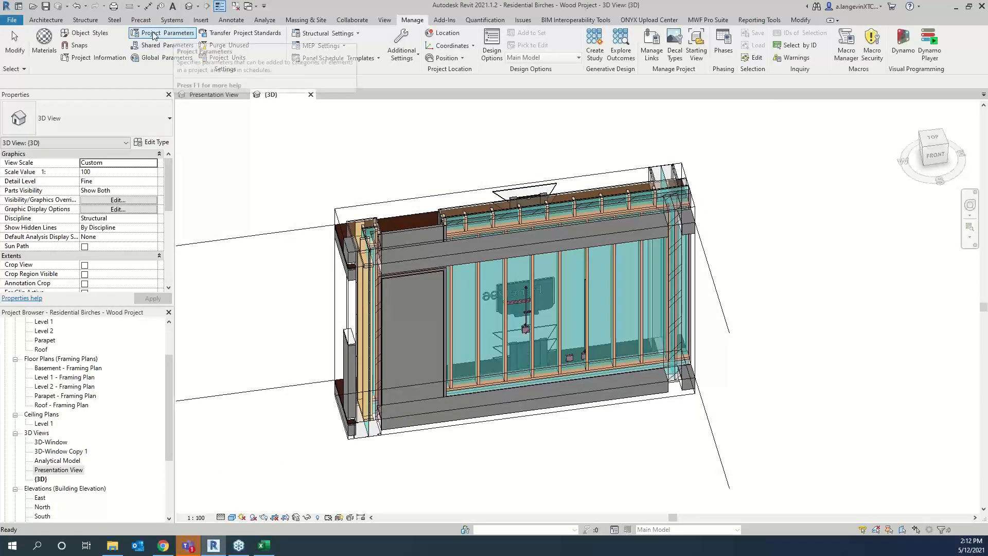
pyautogui.click(152, 34)
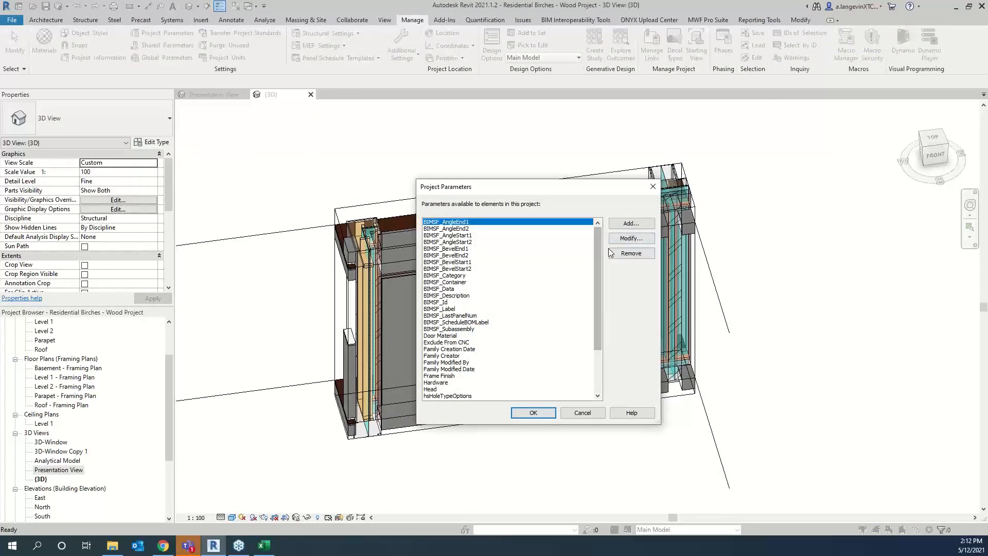
pyautogui.click(637, 224)
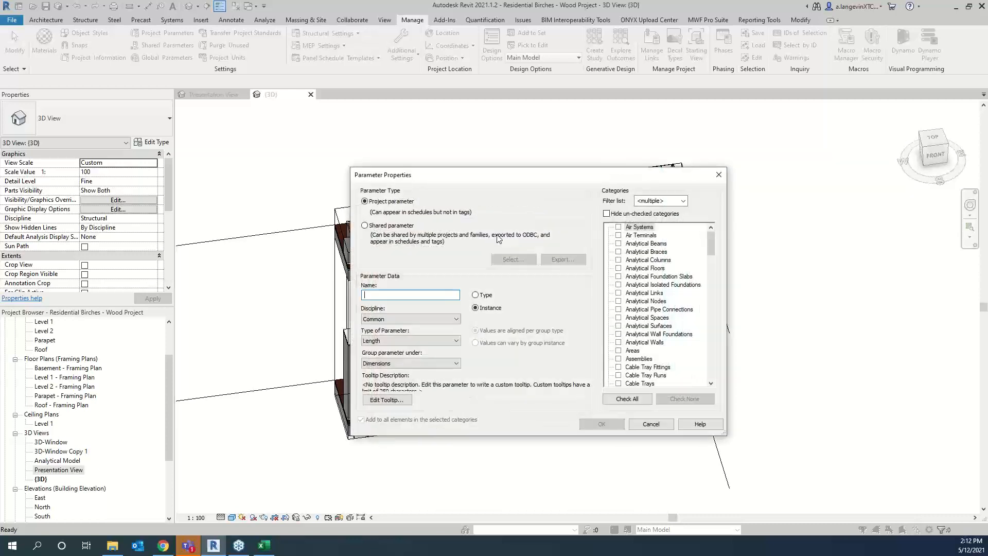
pyautogui.moveTo(710, 237); pyautogui.dragTo(720, 320)
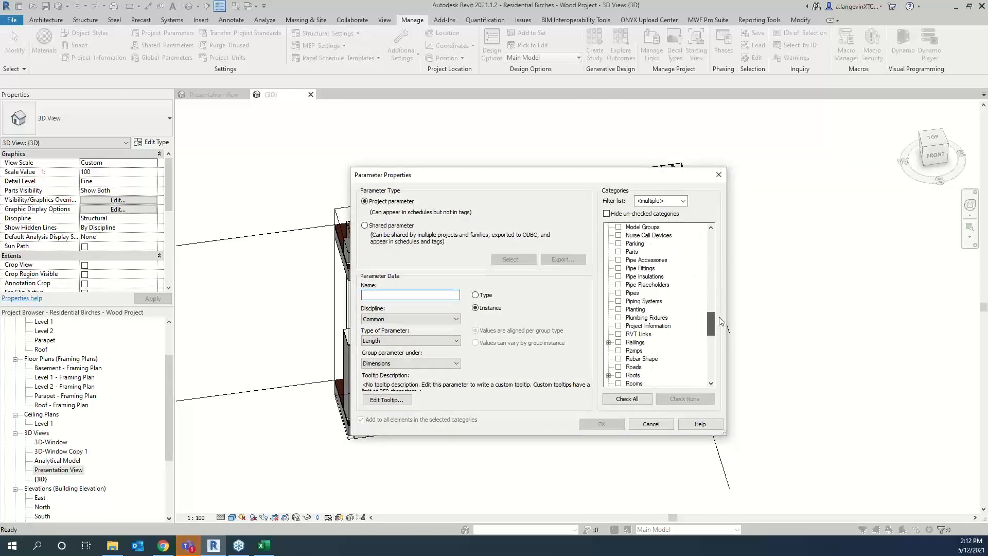
pyautogui.click(619, 326)
pyautogui.click(436, 295)
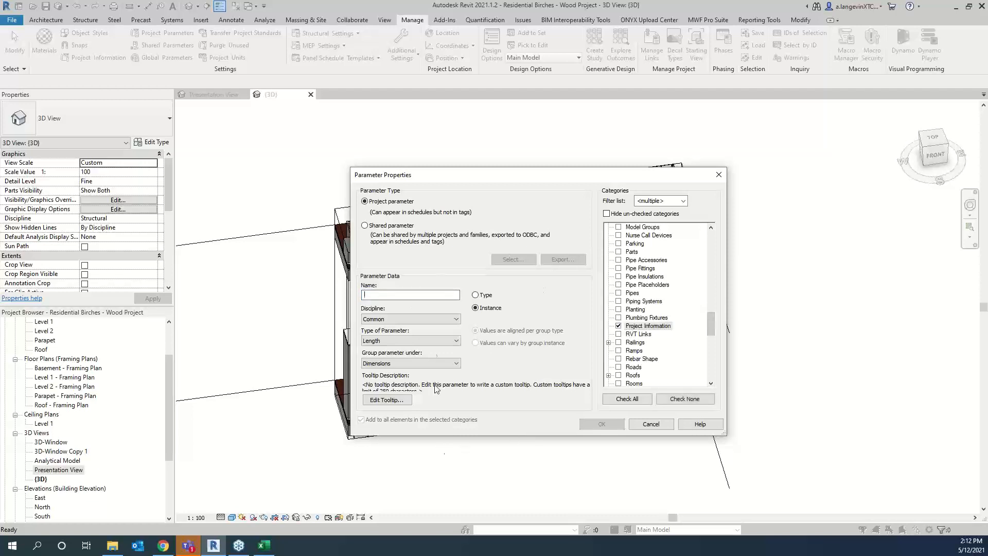
# Check the product attribute rows in the CSV, and discard the unfinished project parameter in Revit.
pyautogui.click(264, 545)
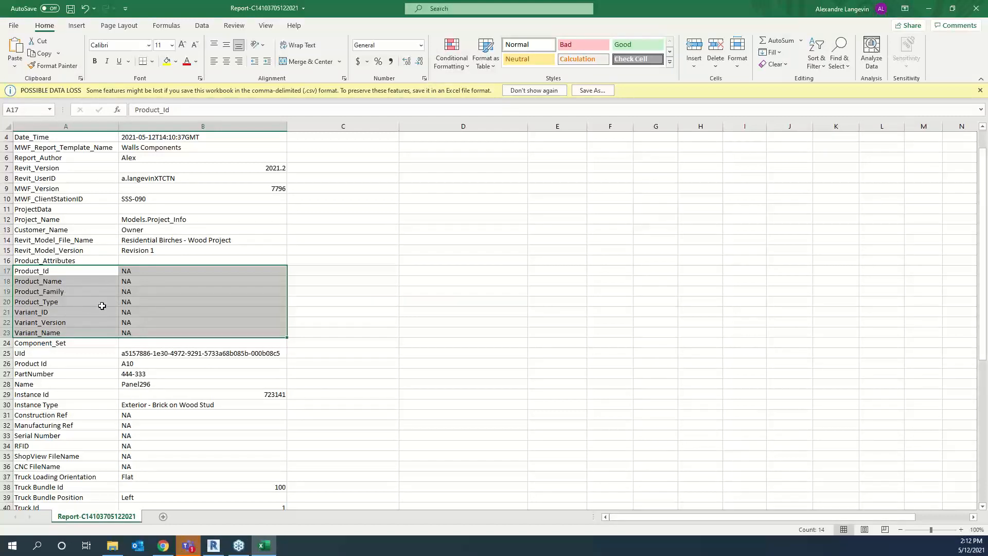
pyautogui.scroll(-1, 119, 299)
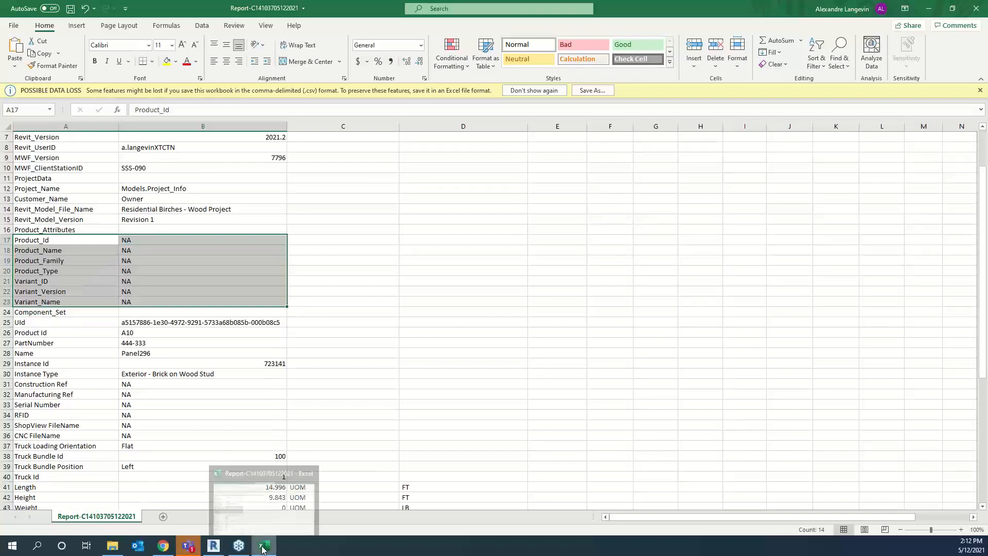
pyautogui.click(288, 489)
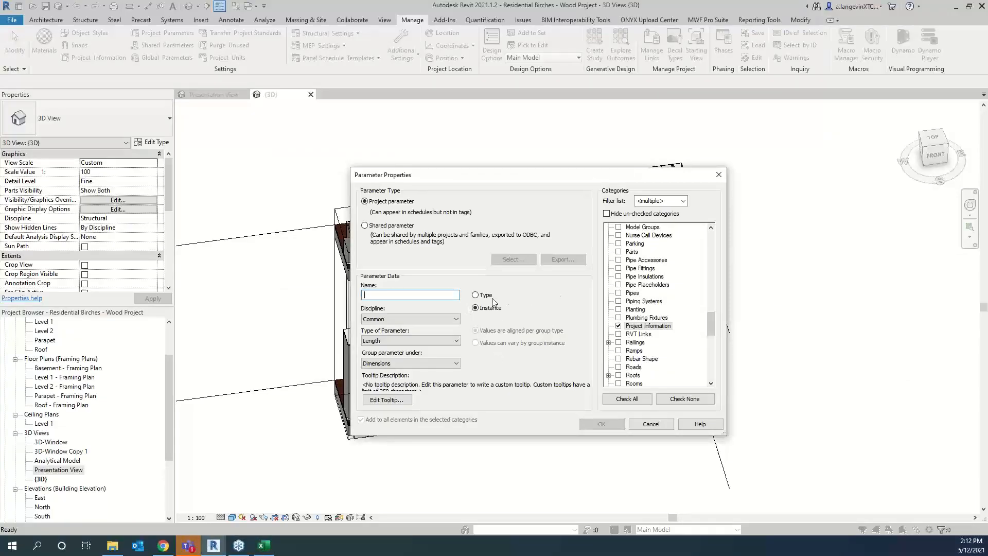
pyautogui.click(720, 176)
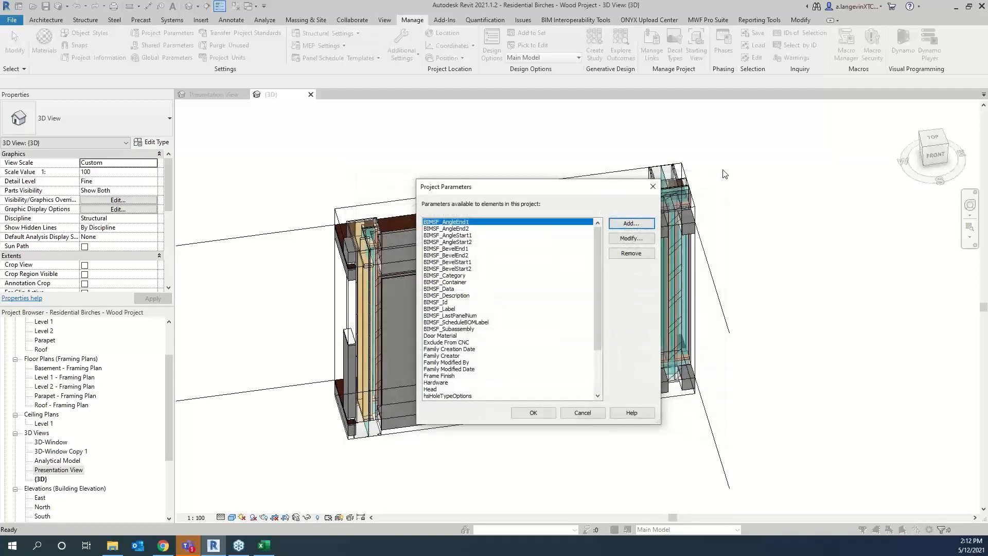
pyautogui.click(652, 186)
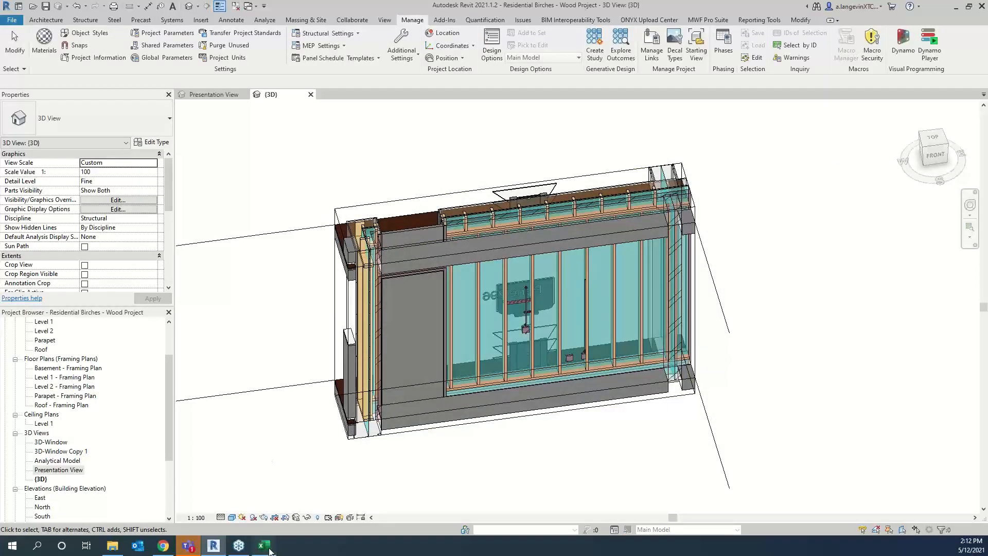
# Examine the CSV's component rows from TTOP to C1030-Interior_Swinging, covering the Description through Category columns.
pyautogui.click(264, 546)
pyautogui.scroll(-5, 200, 332)
pyautogui.scroll(-6, 200, 332)
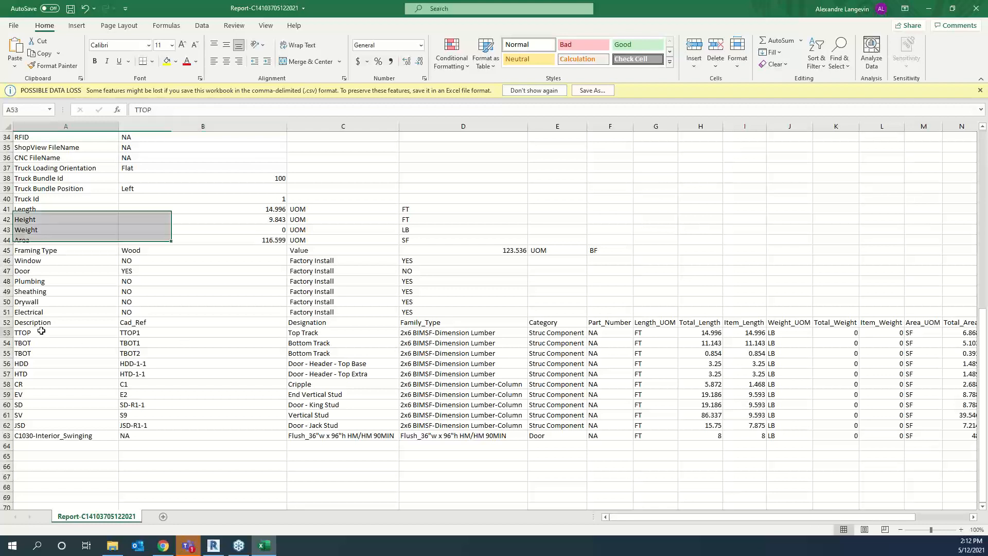
pyautogui.moveTo(41, 332); pyautogui.dragTo(534, 440)
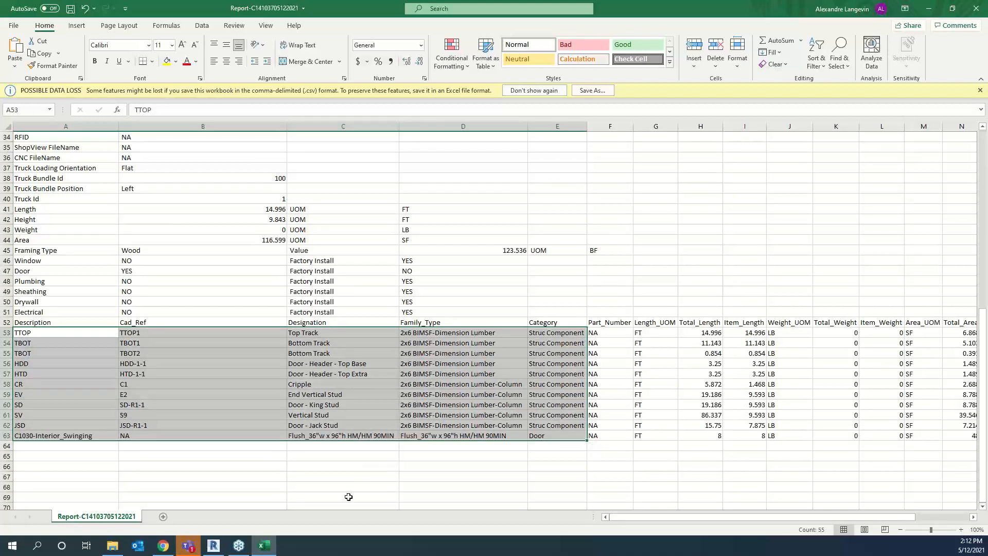
pyautogui.click(115, 463)
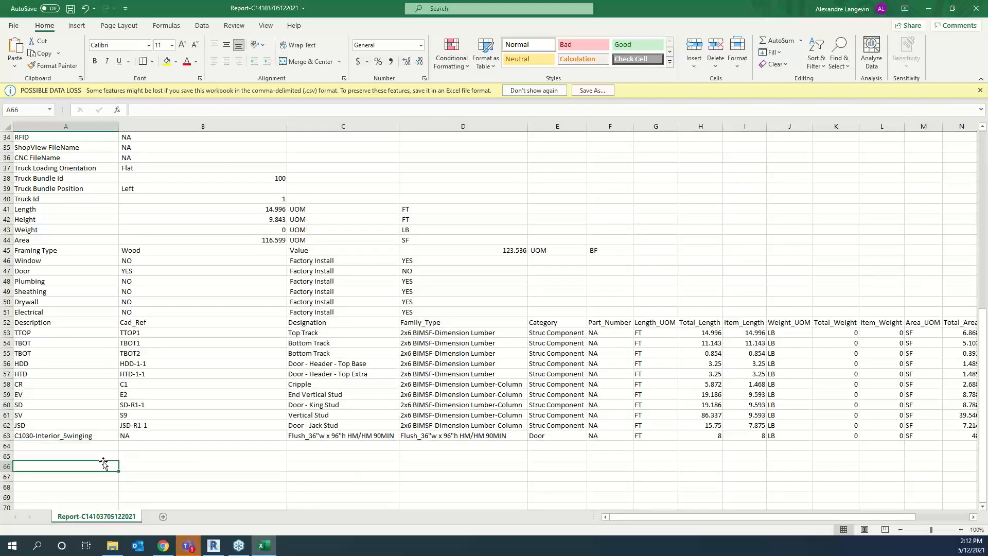
# Review the TTOP, TBOT and CR component descriptions and the measurement columns through Total_Quantity in the CSV.
pyautogui.click(45, 333)
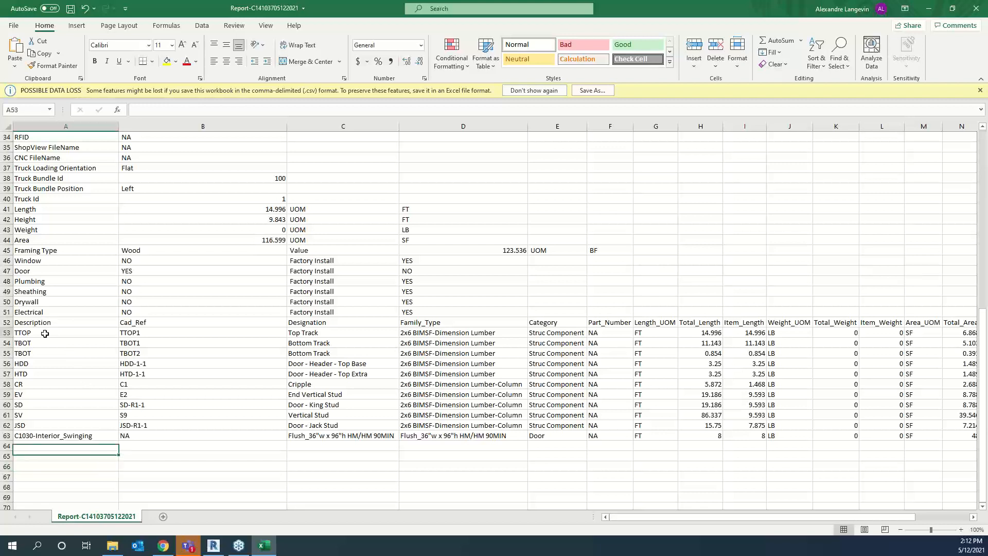
pyautogui.click(46, 343)
pyautogui.click(49, 355)
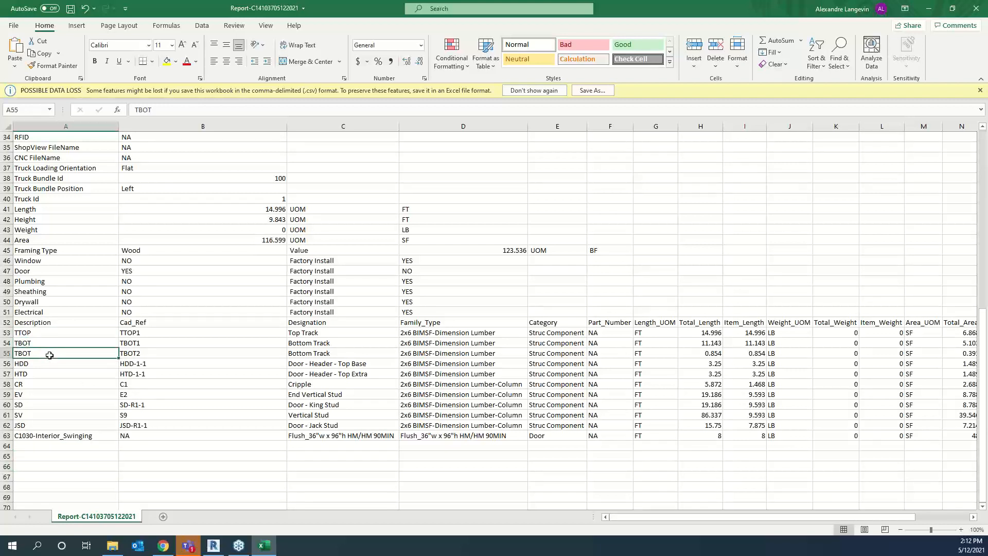
pyautogui.click(54, 335)
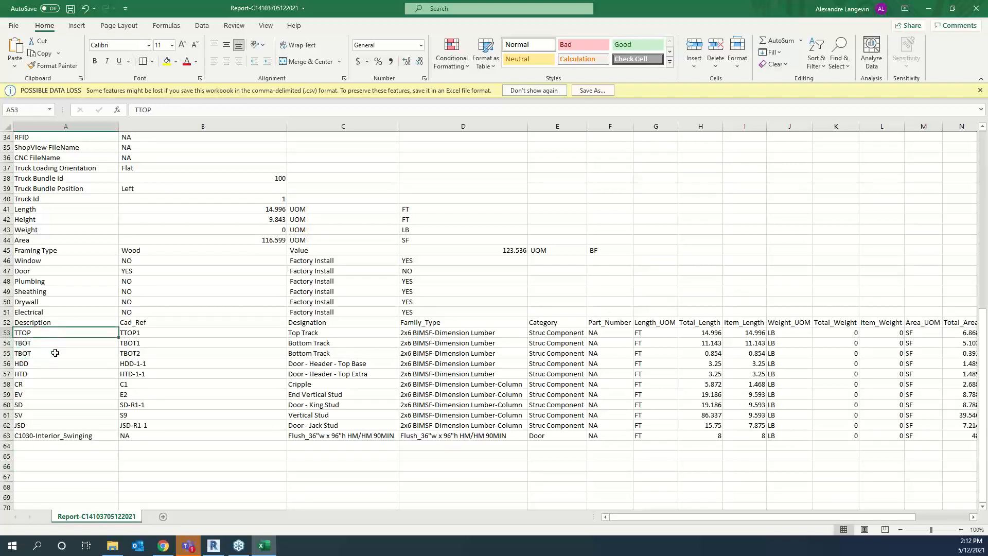
pyautogui.click(43, 387)
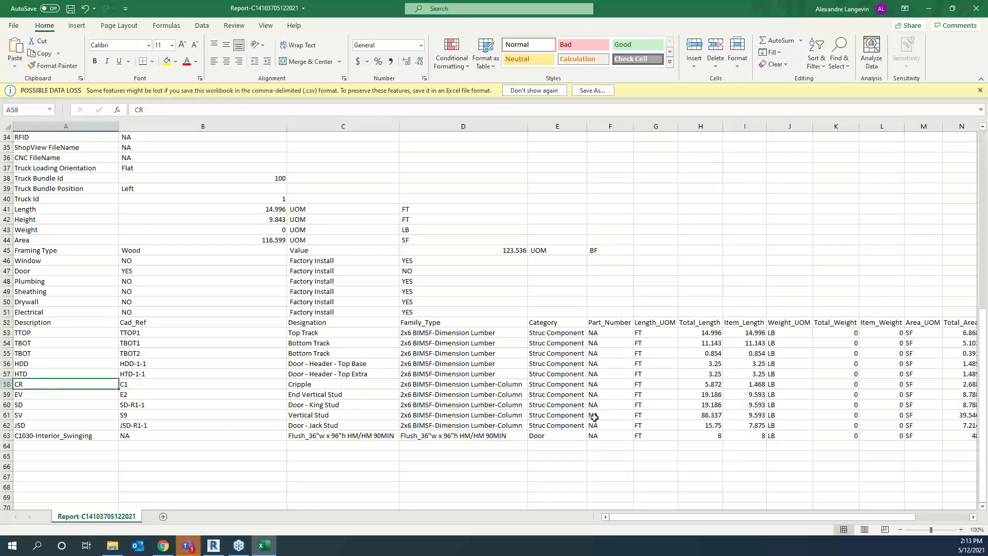
pyautogui.moveTo(681, 517); pyautogui.dragTo(731, 517)
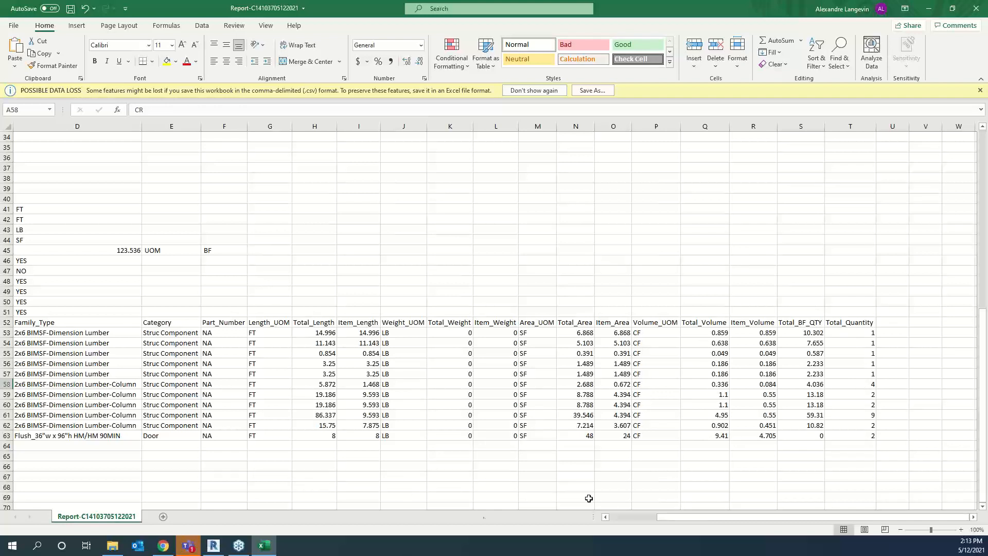
pyautogui.moveTo(677, 520); pyautogui.dragTo(625, 518)
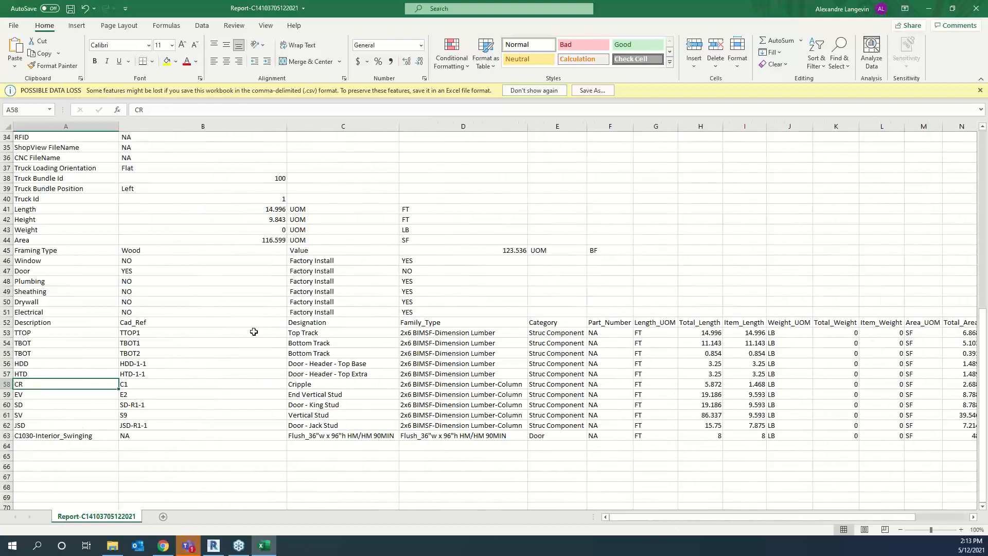
# Examine the Window, Door, Plumbing, Sheathing, Drywall and Electrical rows in the CSV, including the door's Factory Install value.
pyautogui.moveTo(58, 260); pyautogui.dragTo(420, 316)
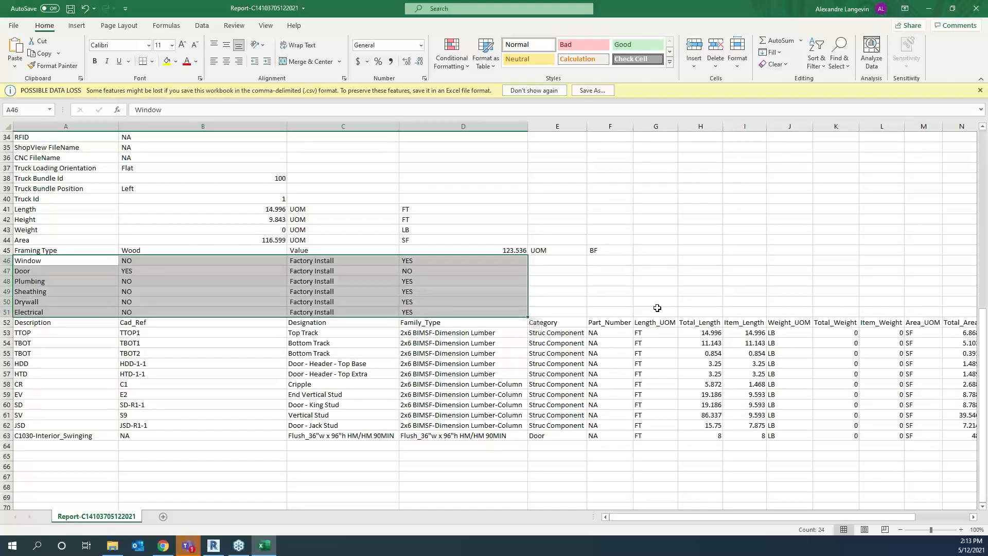
pyautogui.click(132, 261)
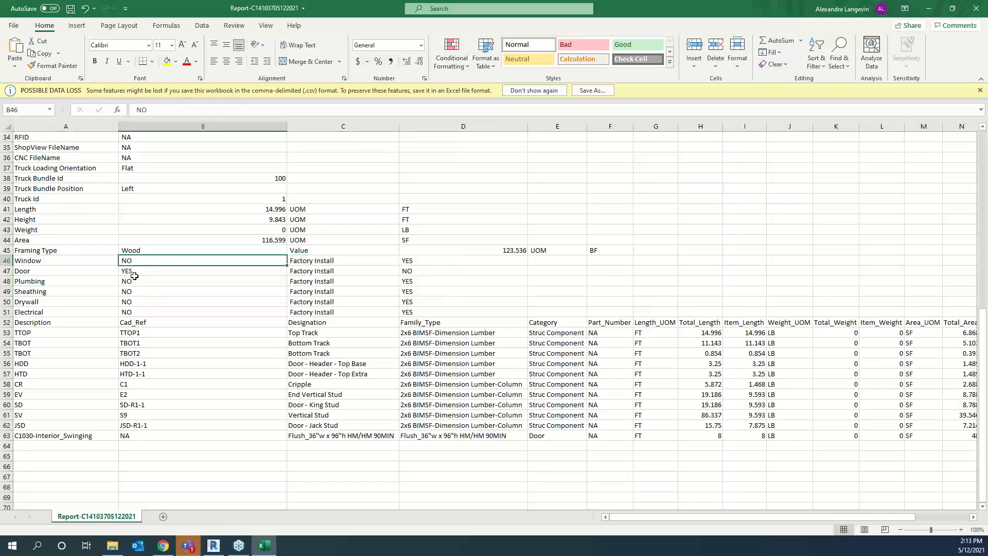
pyautogui.click(133, 278)
pyautogui.click(132, 260)
pyautogui.click(135, 272)
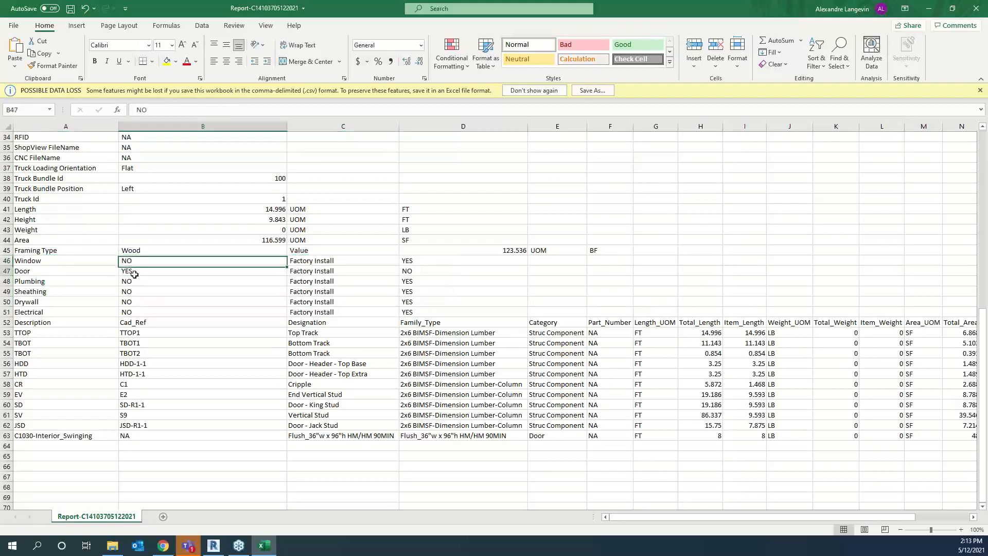
pyautogui.click(135, 281)
pyautogui.click(134, 294)
pyautogui.click(136, 304)
pyautogui.click(421, 270)
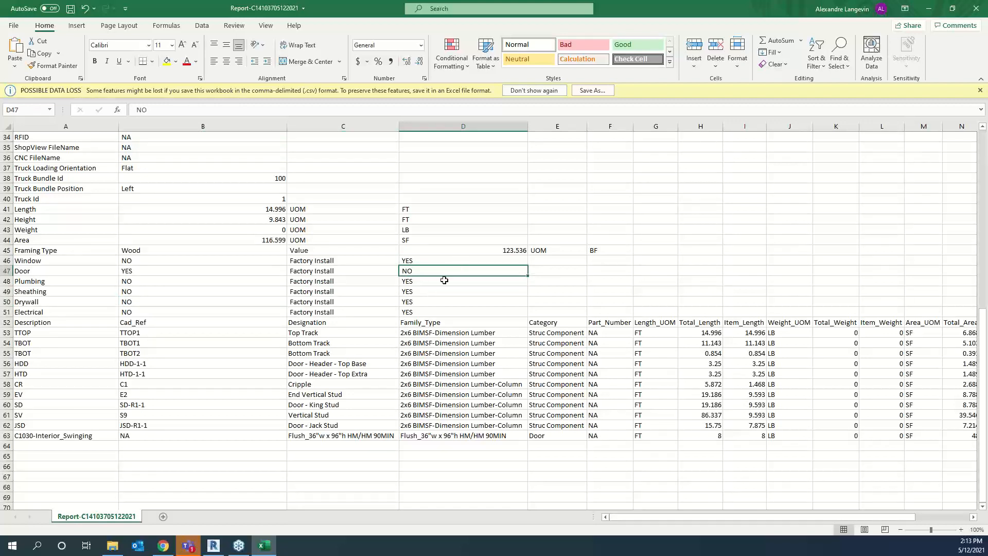
# Go back to the beginning of the CSV report, close it in Excel and return to Revit.
pyautogui.scroll(8, 443, 282)
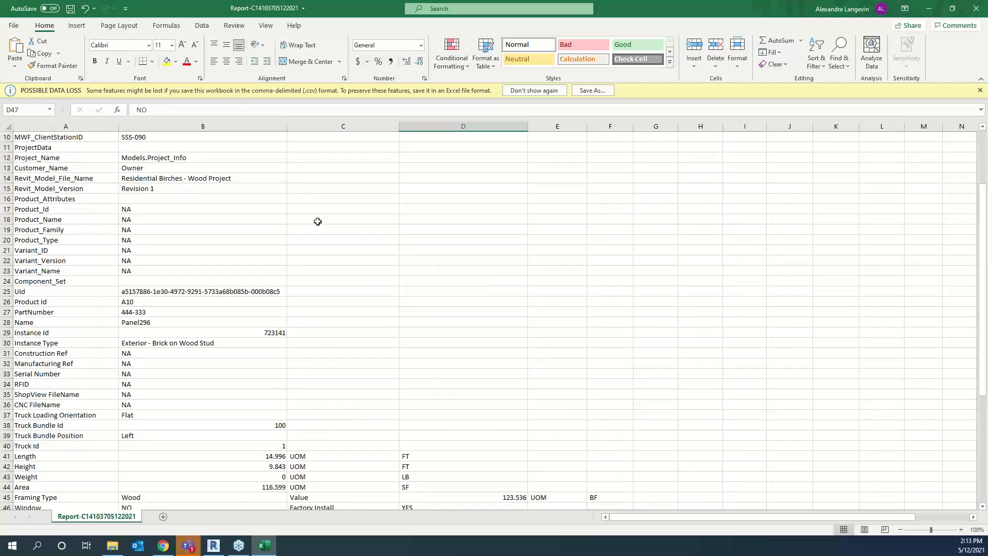
pyautogui.scroll(3, 321, 229)
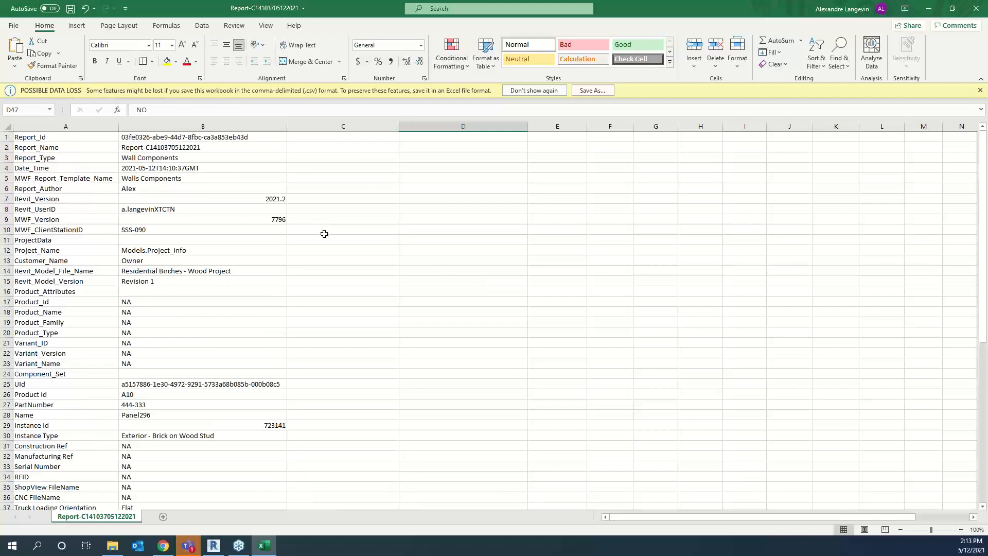
pyautogui.click(976, 8)
pyautogui.click(493, 285)
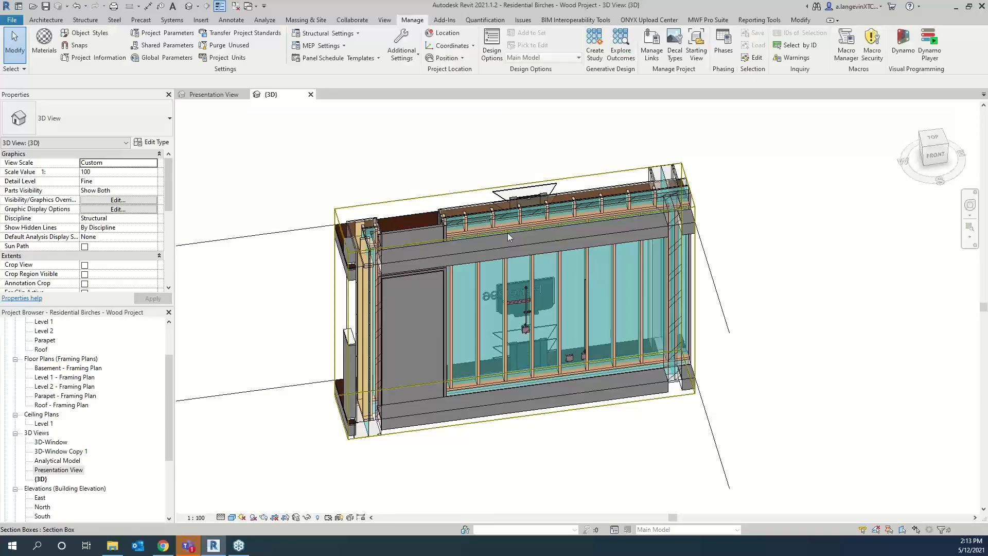
# Select the Exterior - Brick on Wood Stud wall in the 3D view and open the report export settings for it.
pyautogui.press('Tab')
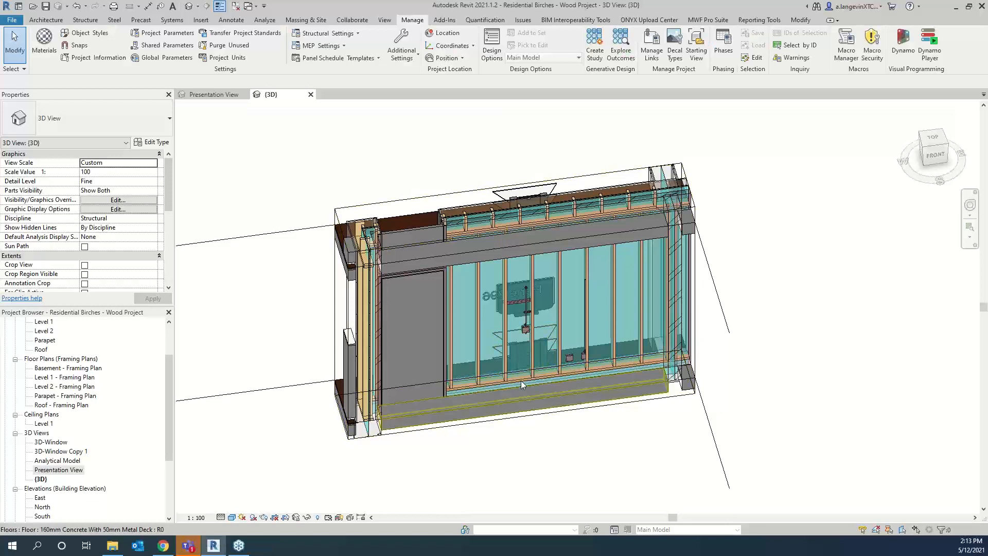
pyautogui.click(522, 384)
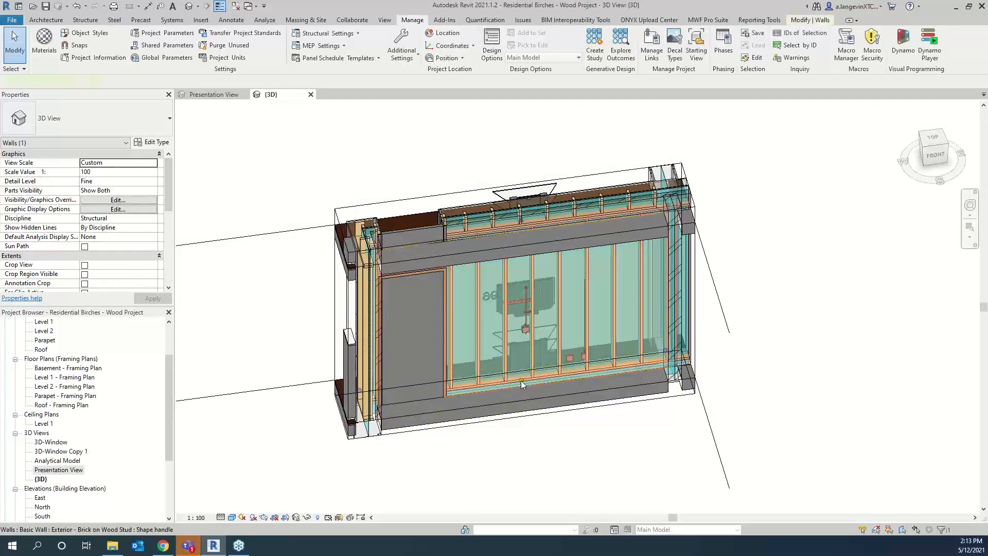
pyautogui.click(760, 20)
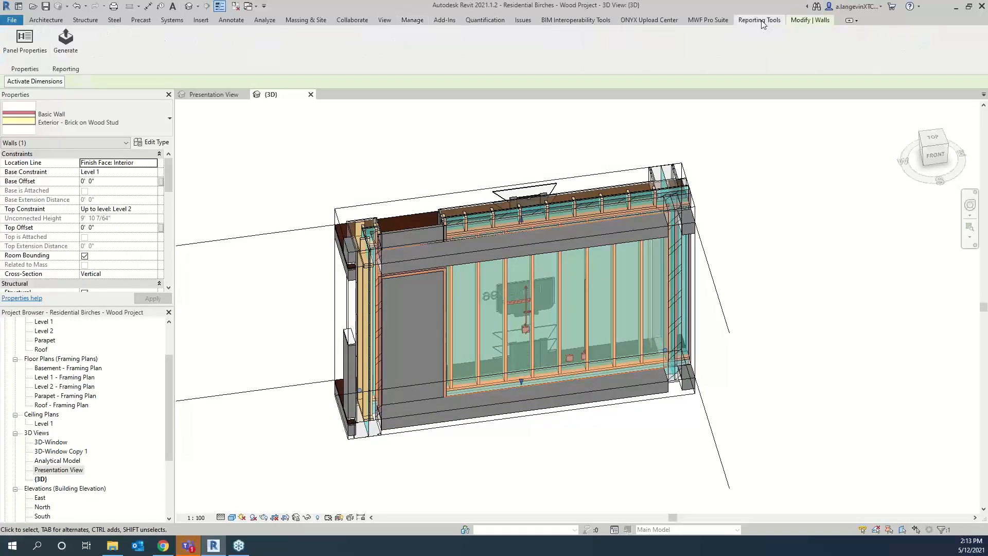
pyautogui.click(64, 41)
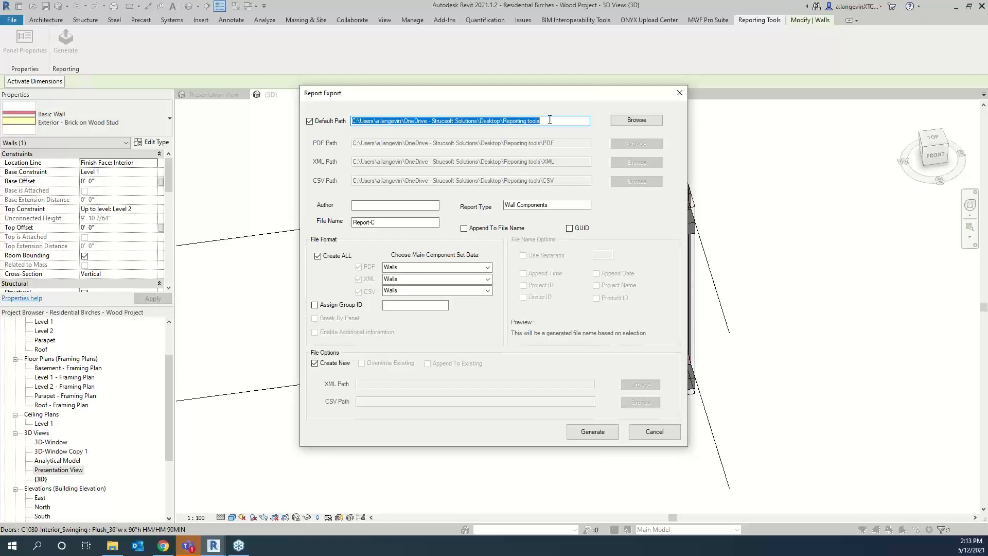
# Enter the author's name, set the report type to Wall and name the report file Report-A.
pyautogui.click(370, 204)
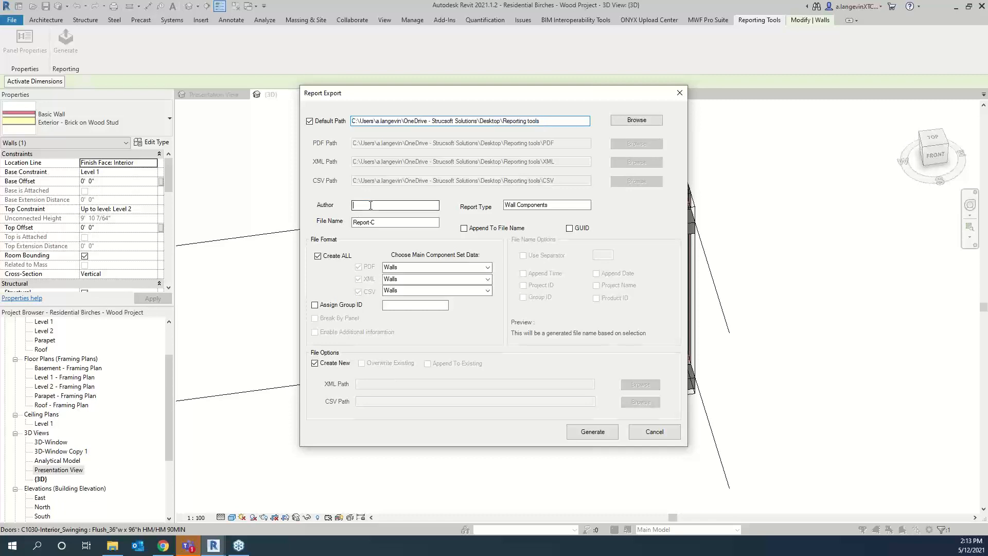
pyautogui.write('Alex')
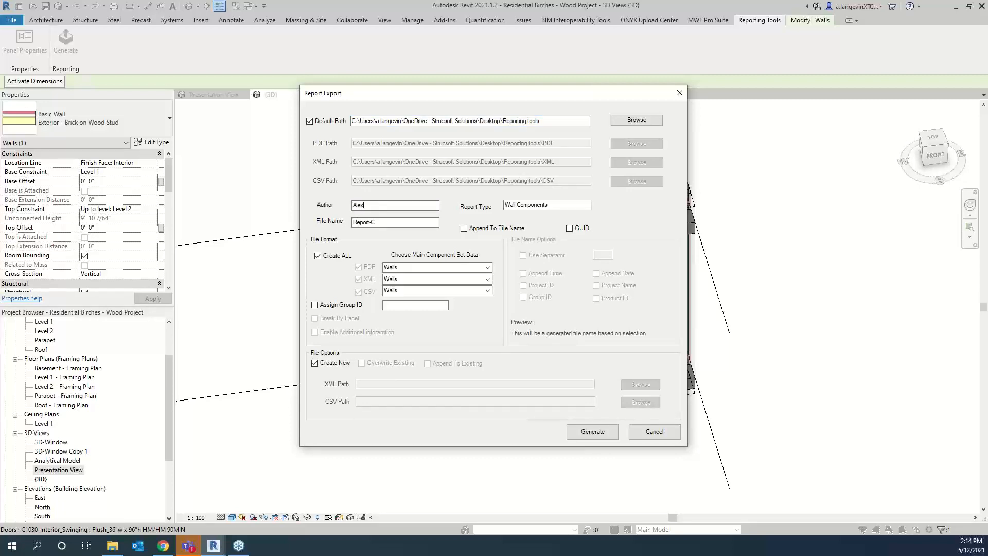
pyautogui.press('Tab')
pyautogui.moveTo(584, 204); pyautogui.dragTo(515, 204)
pyautogui.press('Delete')
pyautogui.moveTo(437, 222); pyautogui.dragTo(280, 225)
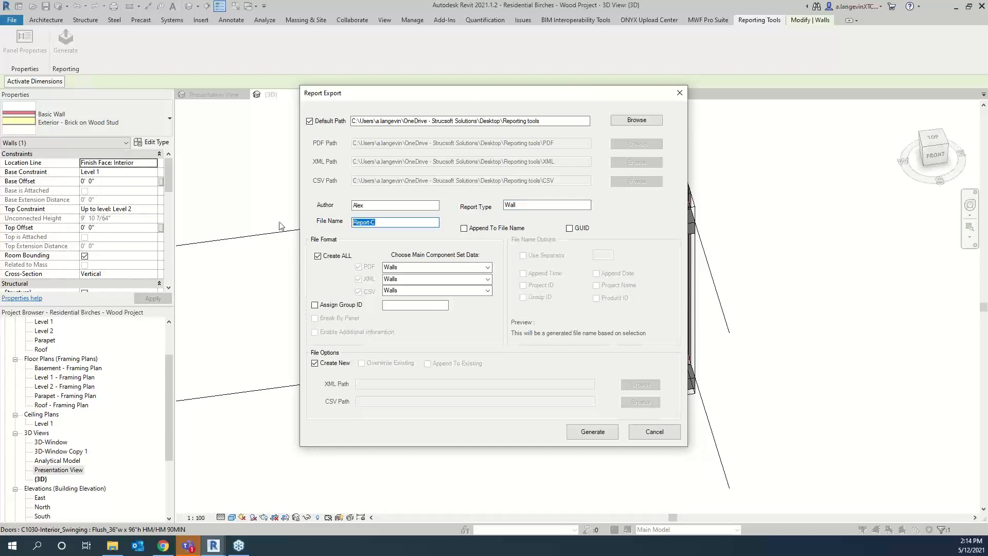
pyautogui.write('Re')
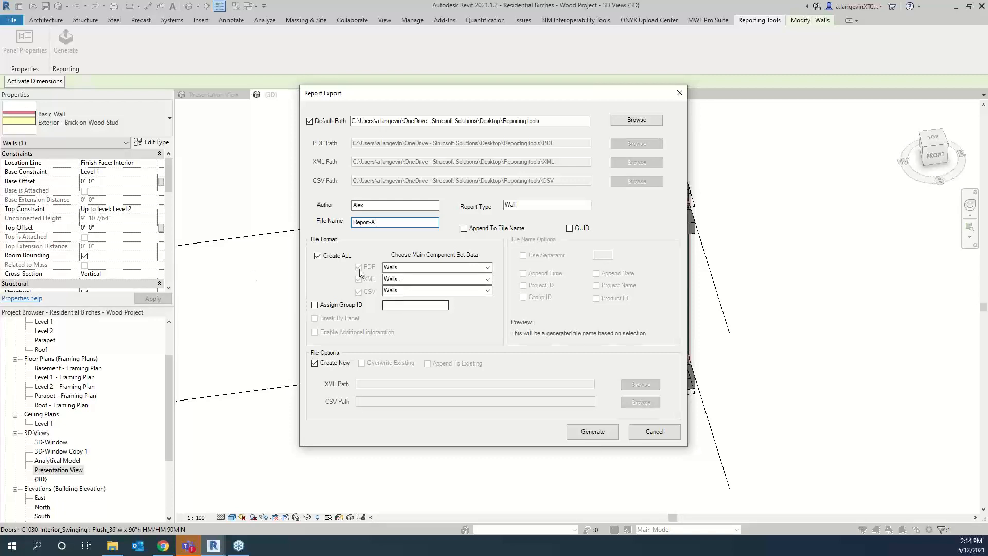
# Keep Walls as the PDF's main component set, append the time to the file name and generate the reports.
pyautogui.click(417, 267)
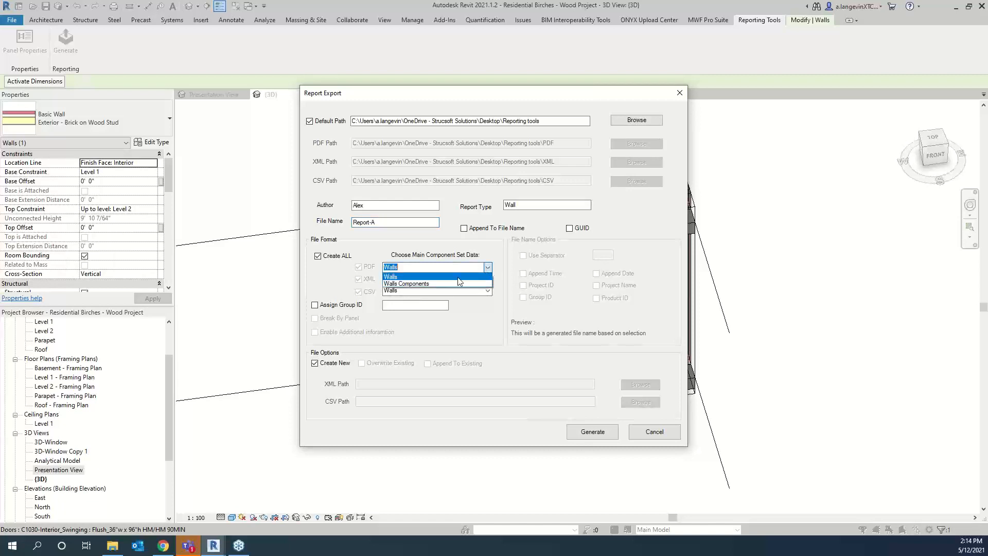
pyautogui.click(443, 276)
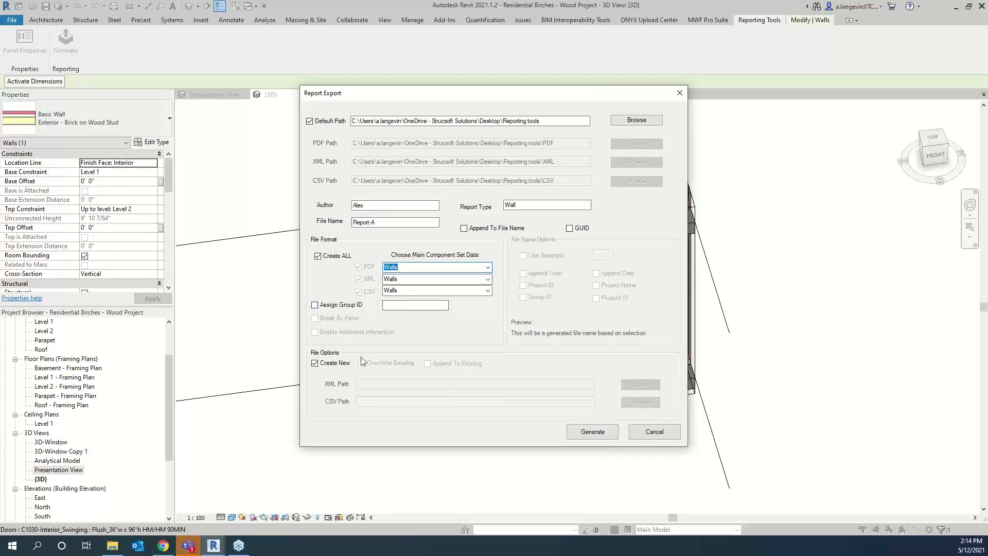
pyautogui.click(464, 228)
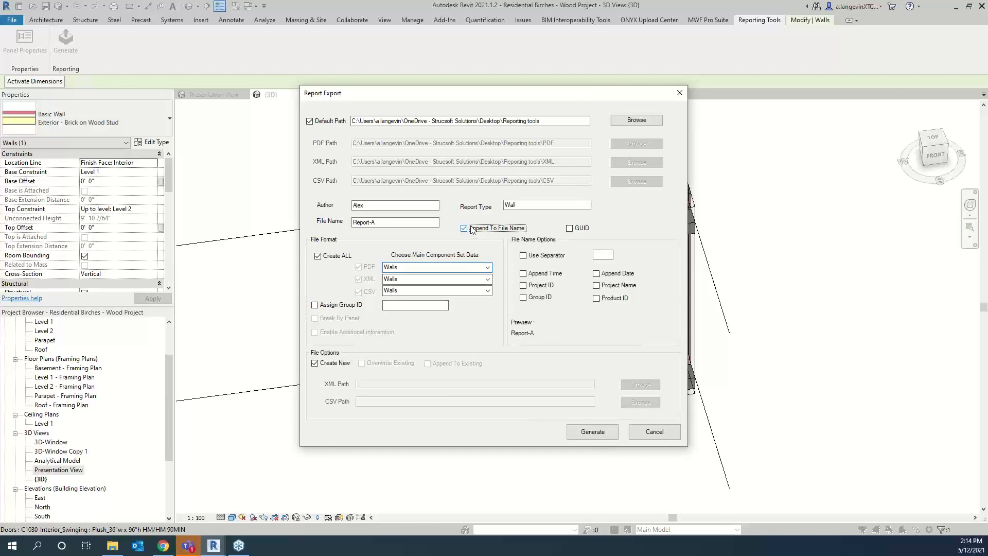
pyautogui.click(527, 274)
pyautogui.click(593, 434)
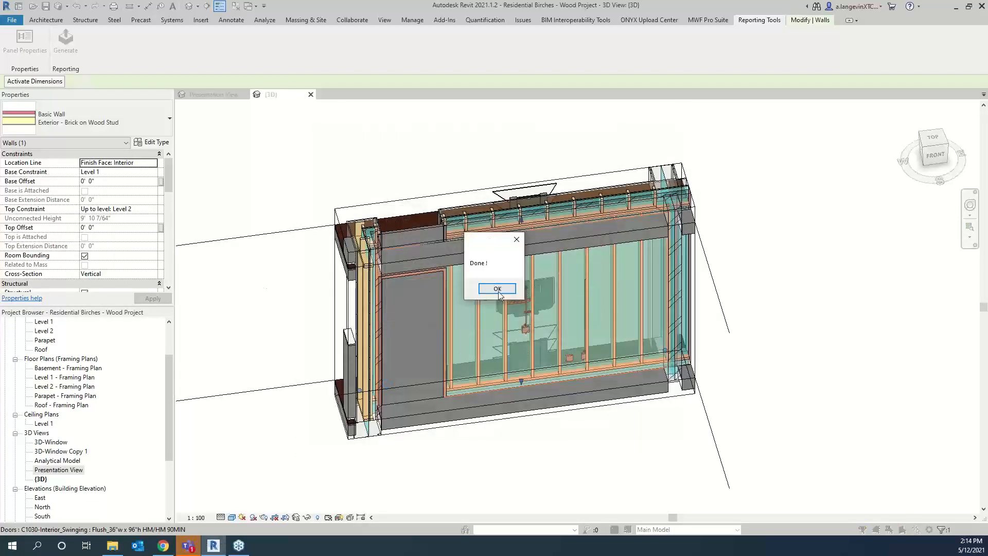
pyautogui.click(497, 288)
# Switch to File Explorer, go to the Reporting tools folder and select the three new Report-A files.
pyautogui.click(114, 549)
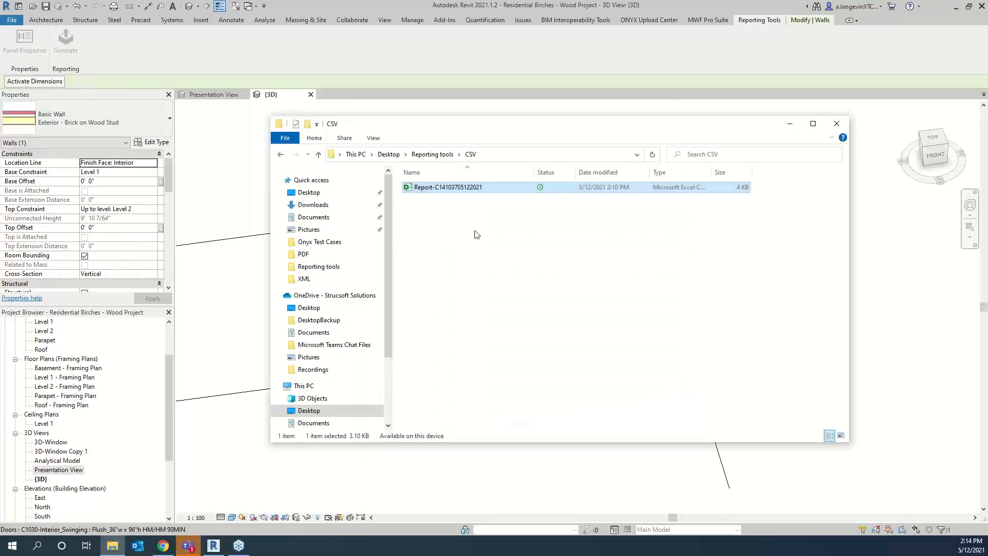
pyautogui.click(433, 154)
pyautogui.click(452, 231)
pyautogui.keyDown('shift'); pyautogui.click(447, 253); pyautogui.keyUp('shift')
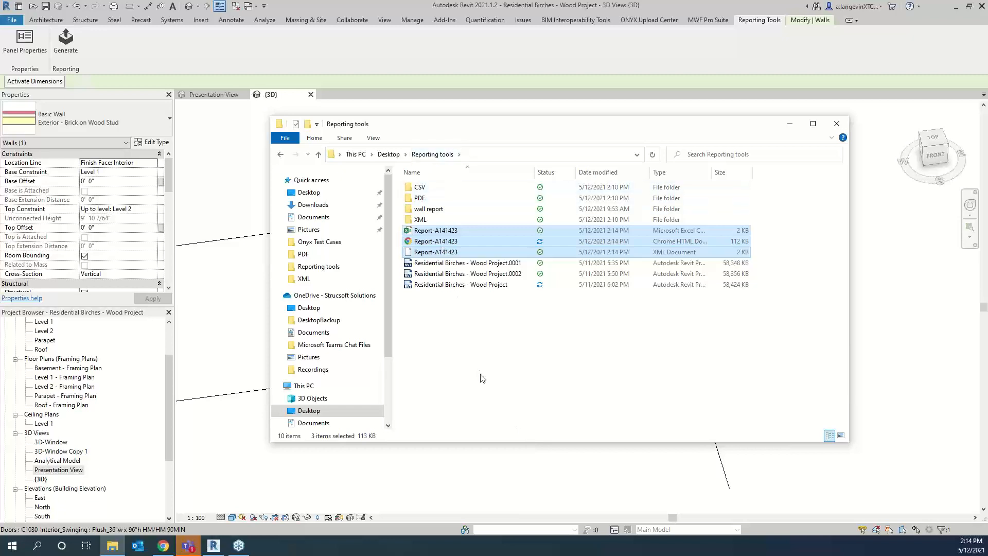
# Open the Report-A CSV file in Excel and fit all column widths to their contents.
pyautogui.click(436, 230)
pyautogui.doubleClick(483, 230)
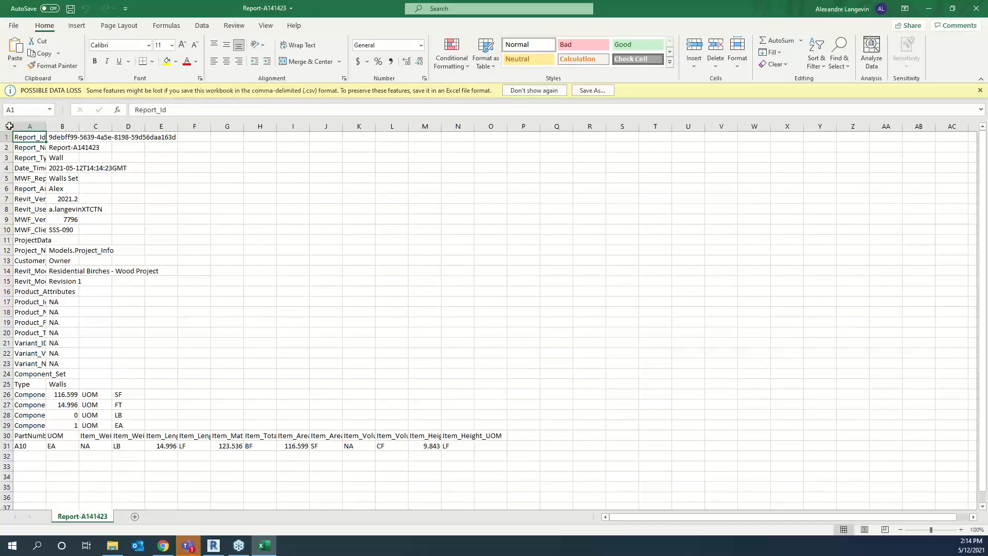
pyautogui.click(8, 127)
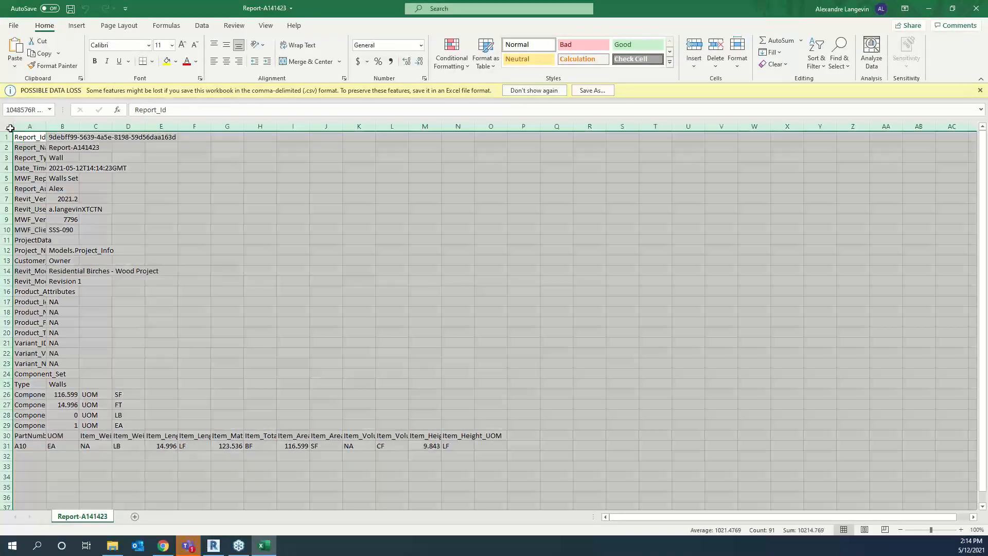
pyautogui.doubleClick(45, 126)
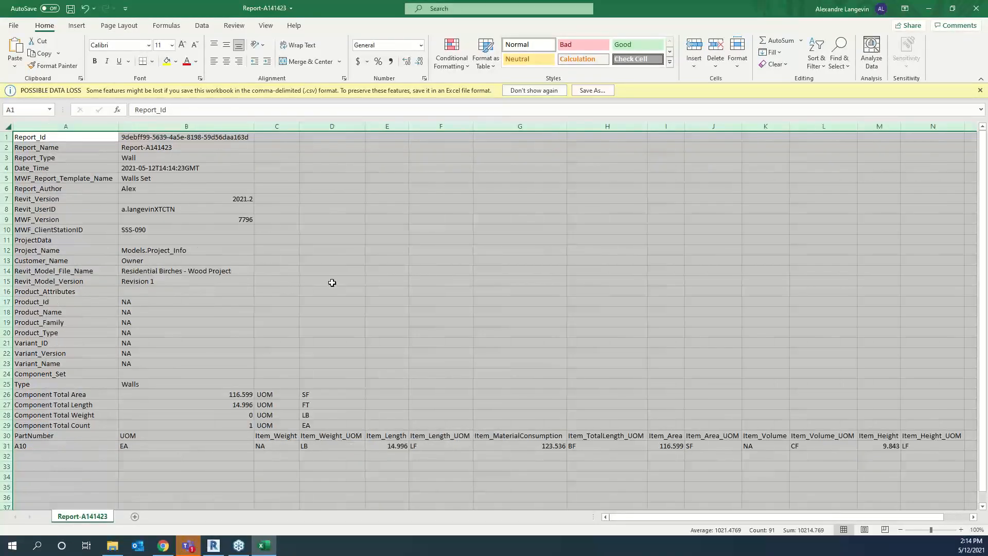
pyautogui.click(331, 280)
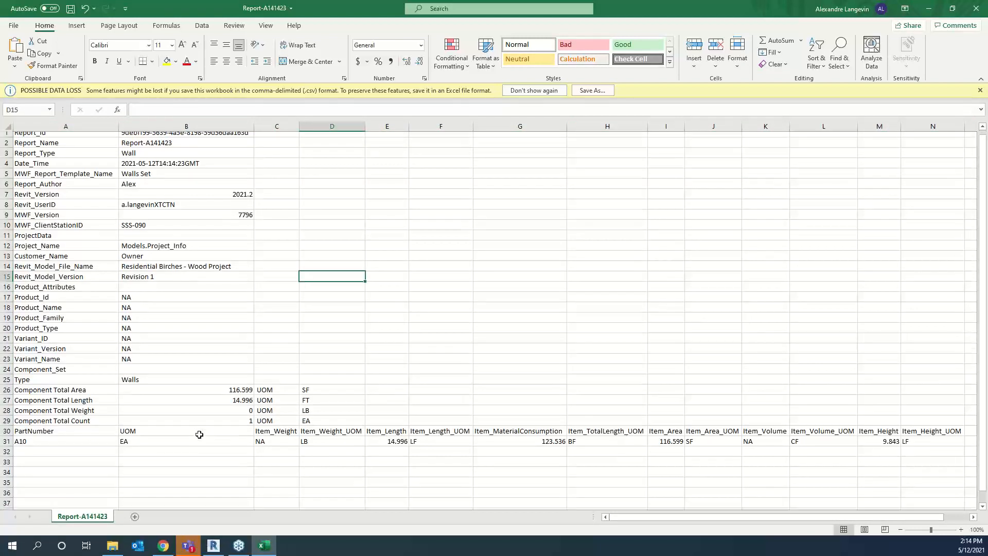
# Review the wall's component totals and its item columns through Item_Height_UOM, then return to the report header.
pyautogui.scroll(-1, 200, 443)
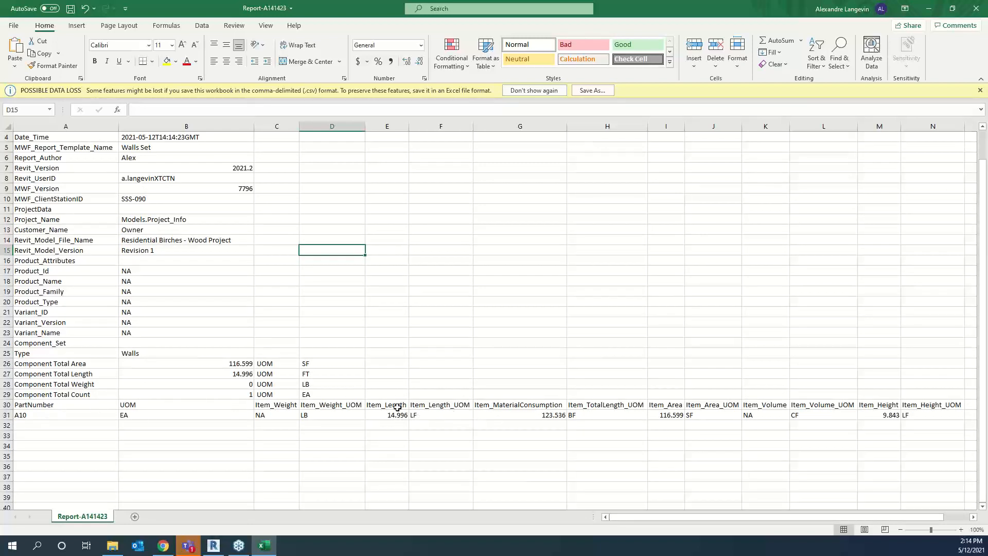
pyautogui.hscroll(1, 487, 446)
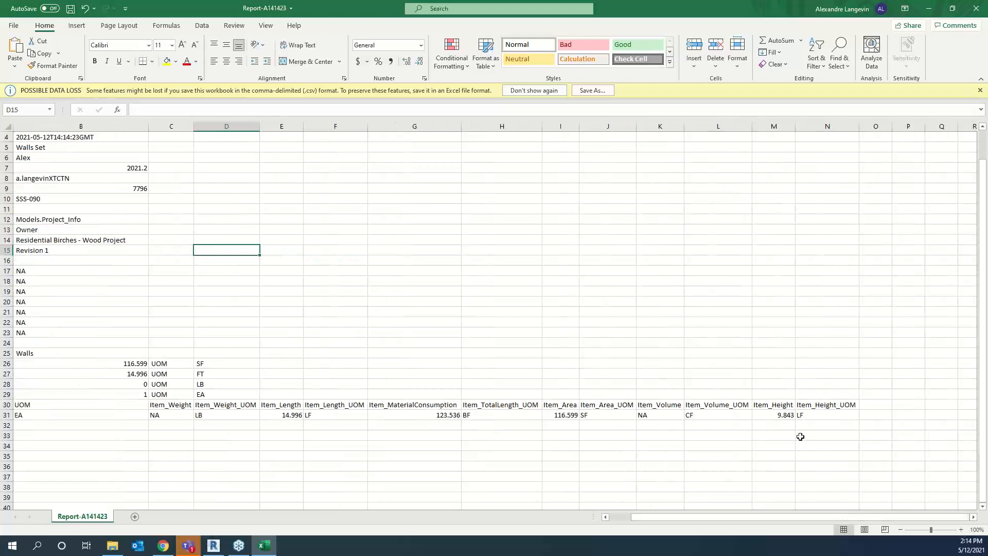
pyautogui.hscroll(-1, 690, 513)
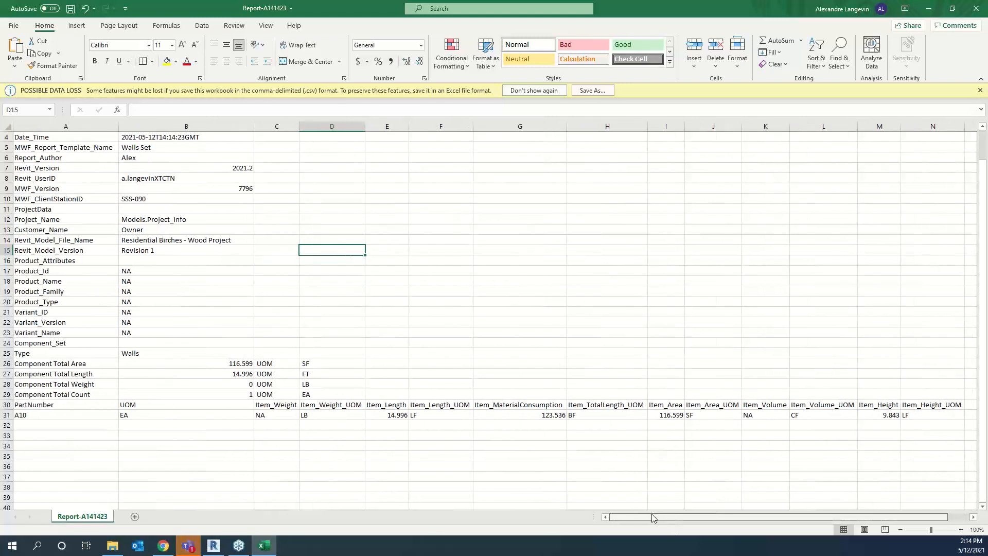
pyautogui.scroll(1, 157, 237)
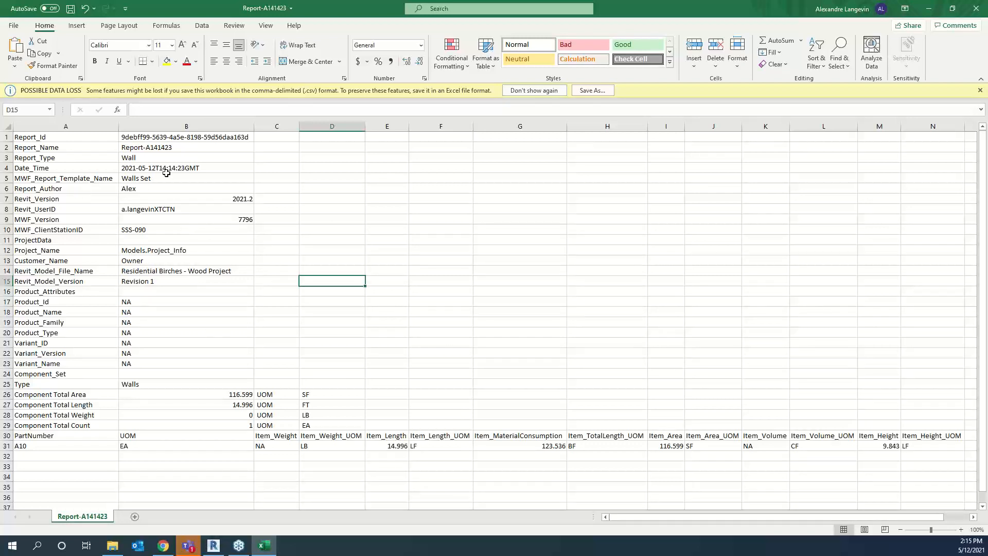
# Close the CSV report without saving changes and close the Reporting tools folder to return to Revit.
pyautogui.click(972, 11)
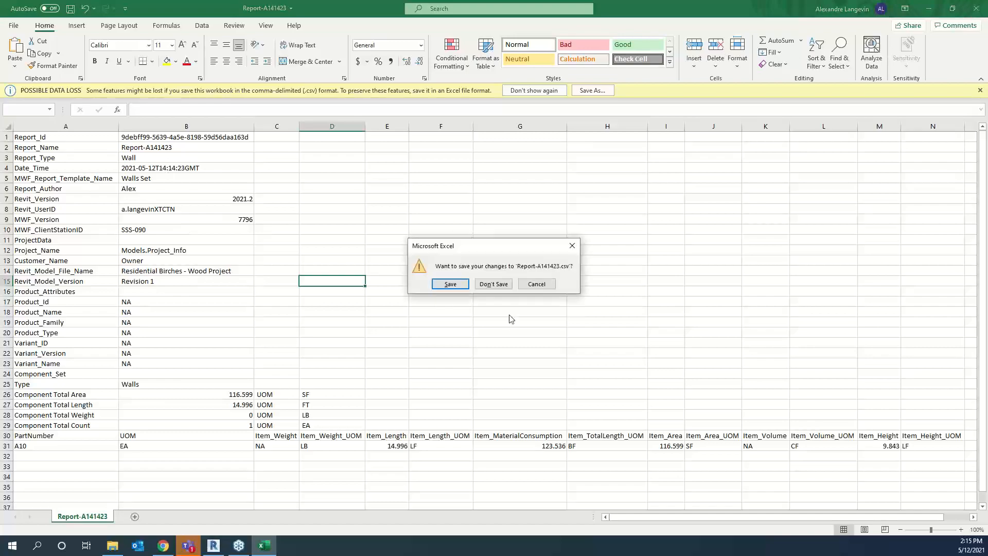
pyautogui.click(493, 286)
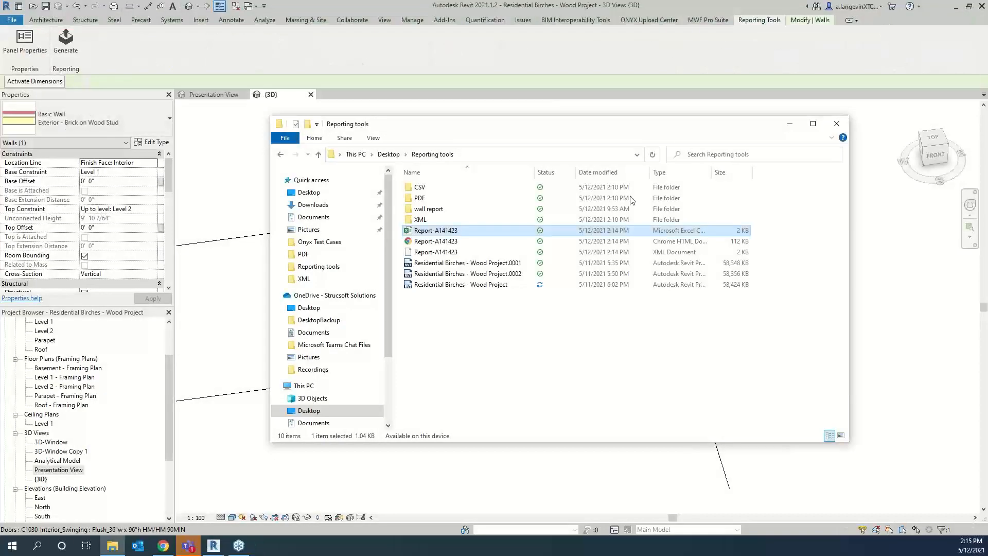
pyautogui.click(836, 124)
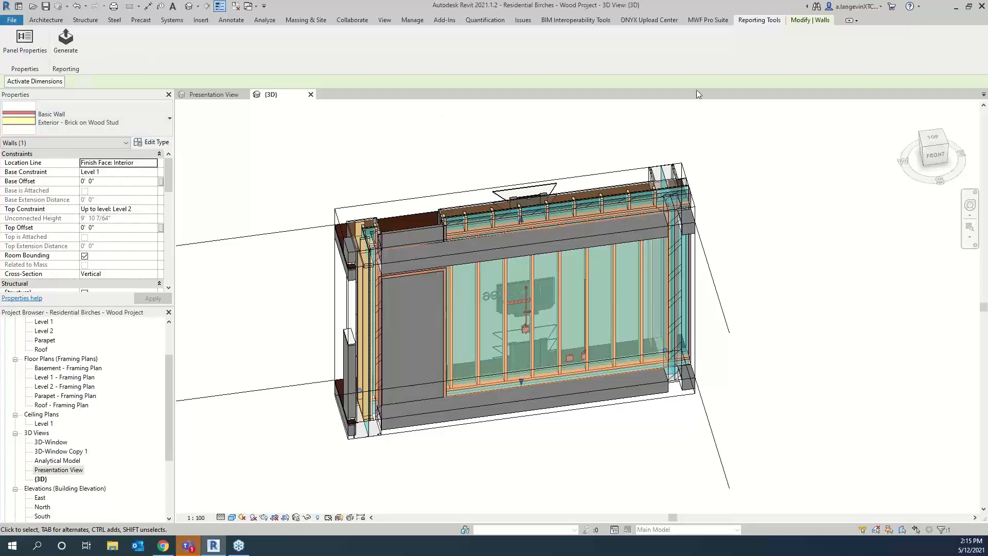
# Look up the Wall Report and Curved Wall Report commands among the MWF Pro Suite wall output options.
pyautogui.click(806, 21)
pyautogui.click(719, 20)
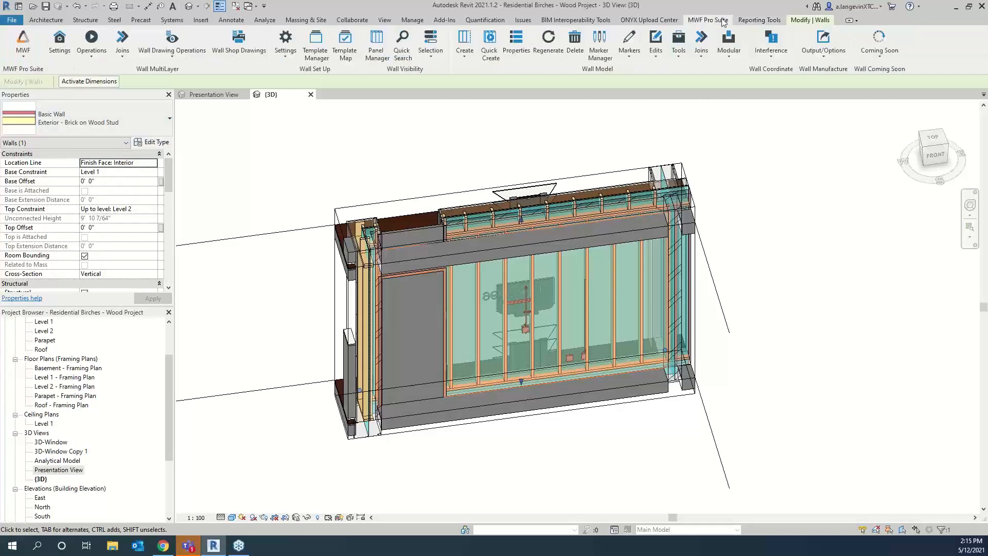
pyautogui.click(809, 58)
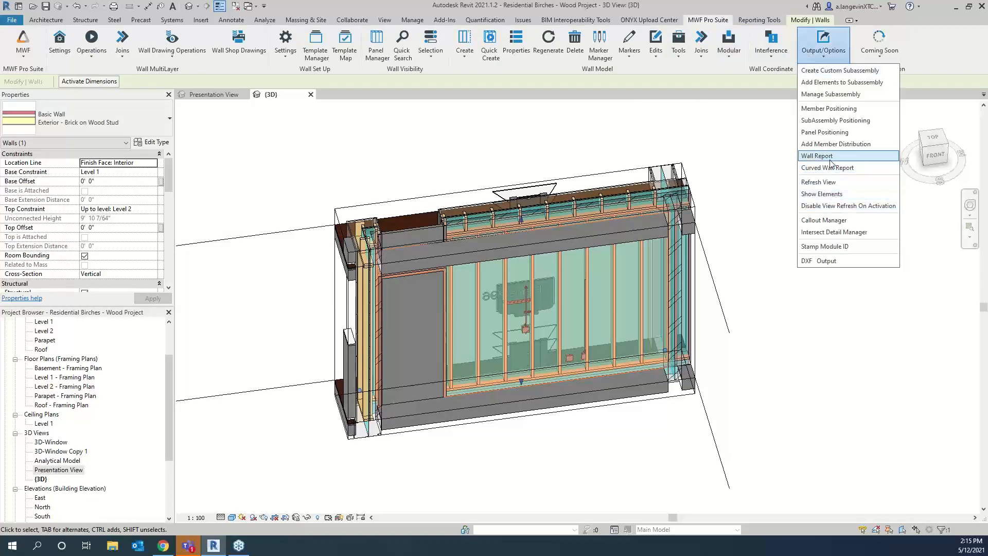
pyautogui.click(360, 156)
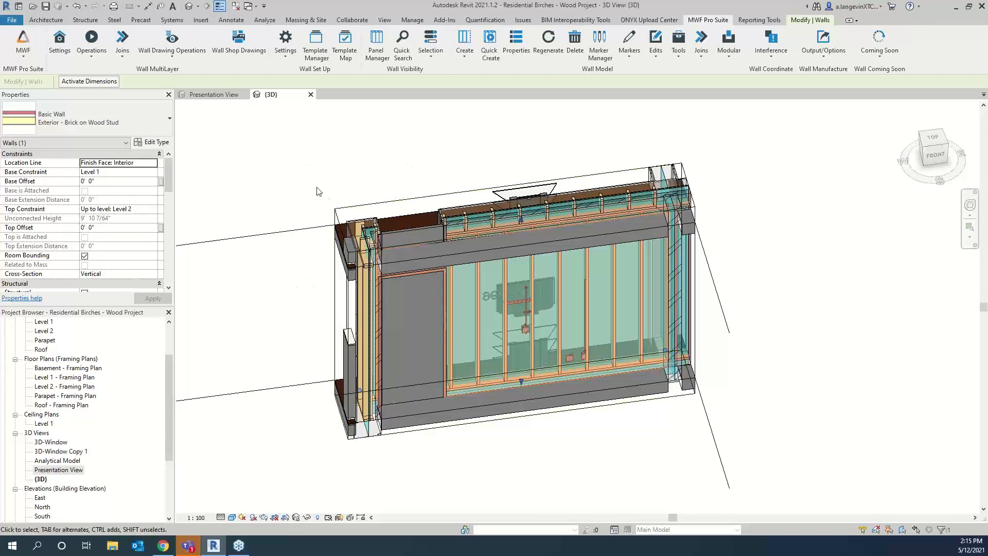
# Switch to ONYX in Chrome, show the report templates in its settings and start a new report template.
pyautogui.click(165, 546)
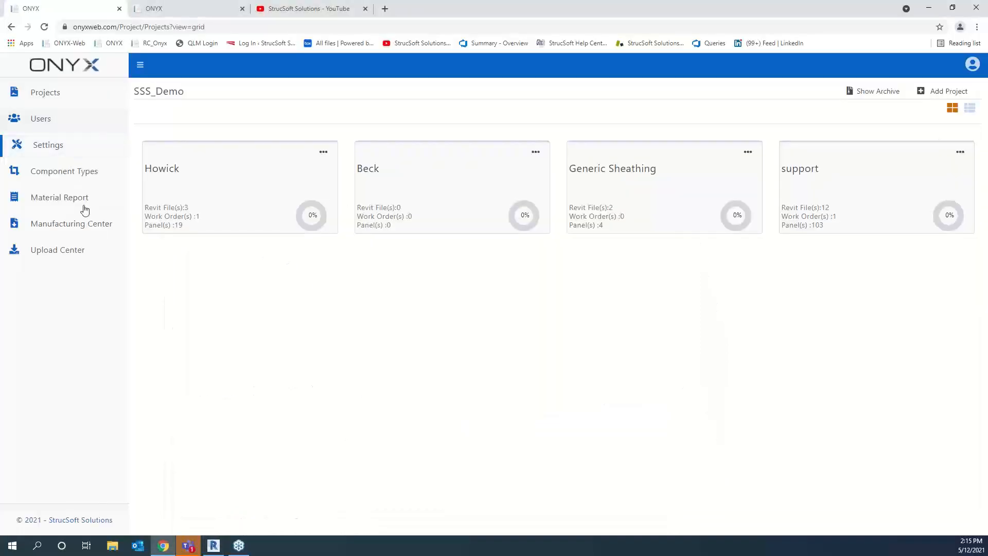
pyautogui.click(76, 146)
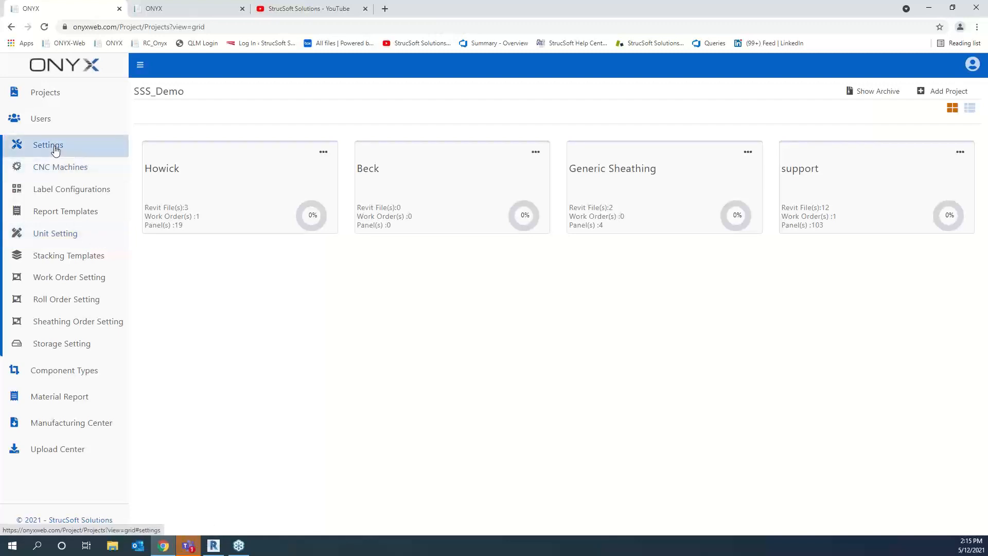
pyautogui.click(56, 216)
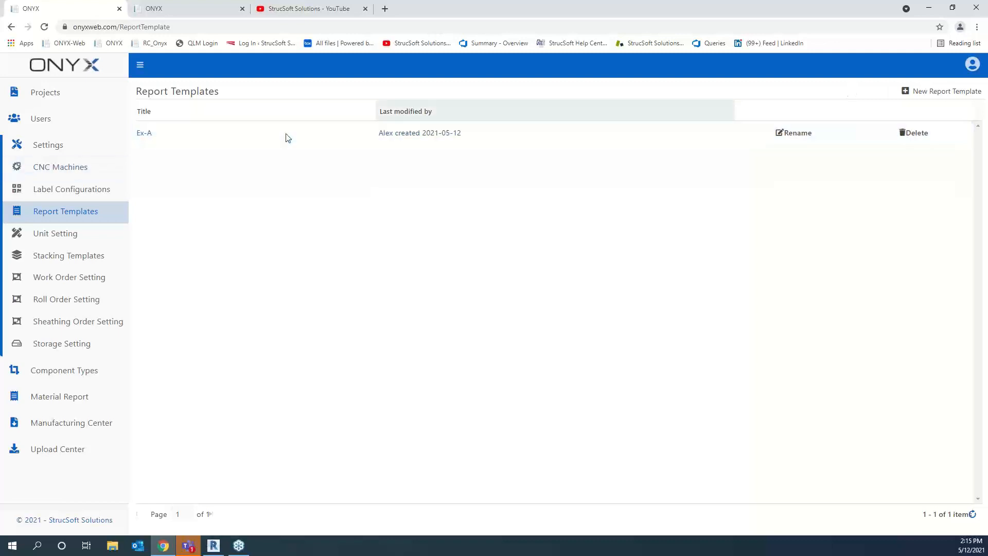
pyautogui.click(955, 96)
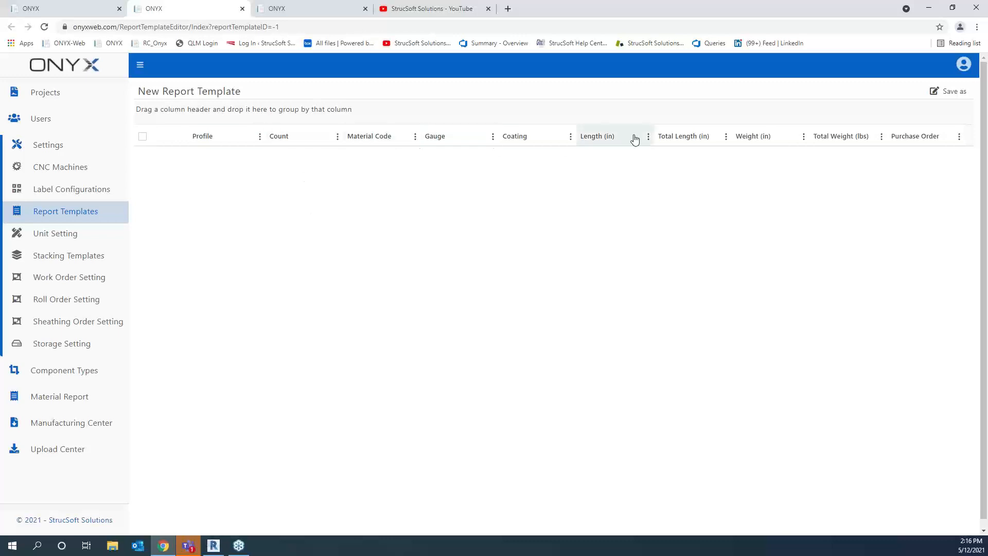
# Check the Count column's options in the new template, leave it unsaved and switch to the support project's Panel Manager.
pyautogui.click(337, 137)
pyautogui.moveTo(388, 185)
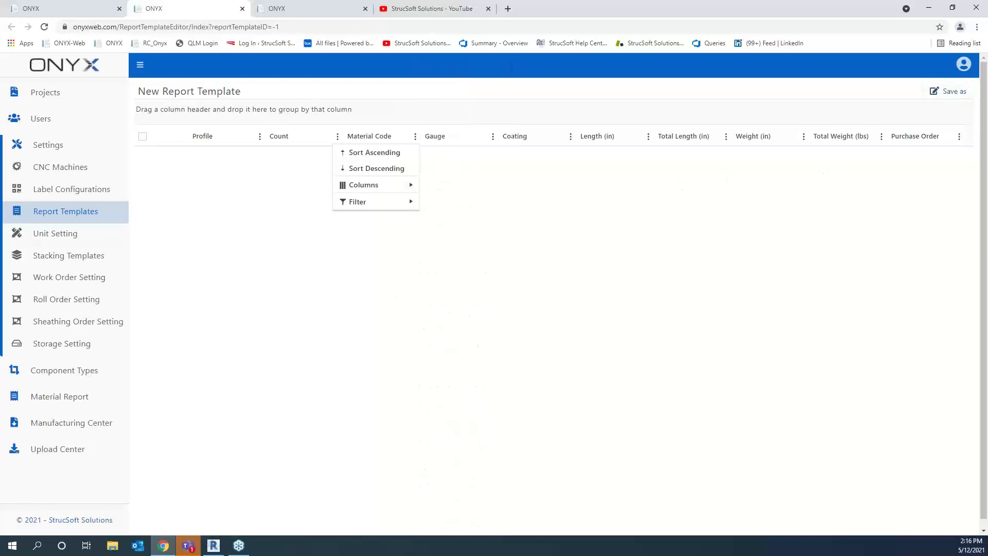
pyautogui.click(50, 218)
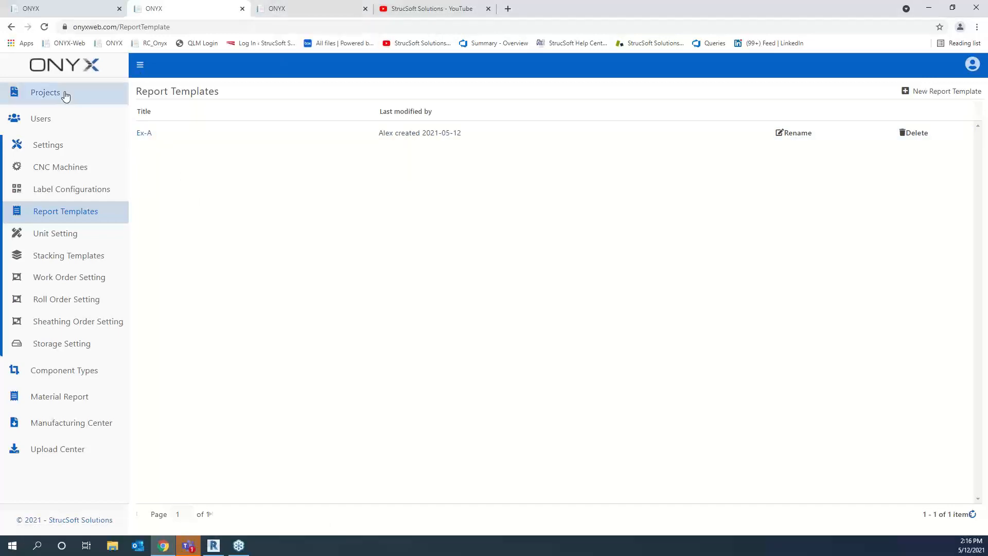
pyautogui.hotkey('ctrl', 'Tab')
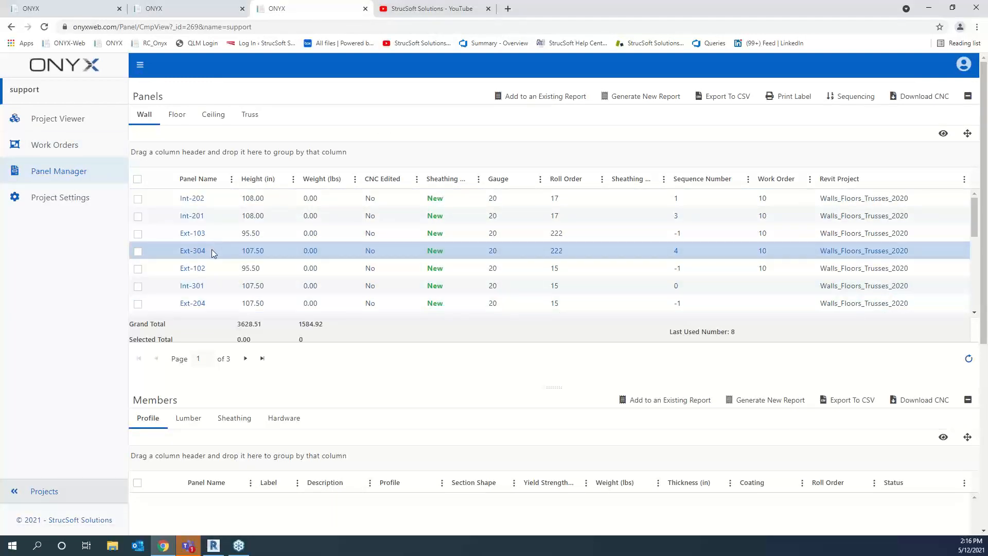
# Select the wall panels Int-202, Int-201, Ext-103, Ext-304 and Ext-102 in the Panels table.
pyautogui.click(137, 200)
pyautogui.click(137, 216)
pyautogui.keyDown('shift'); pyautogui.click(137, 251); pyautogui.keyUp('shift')
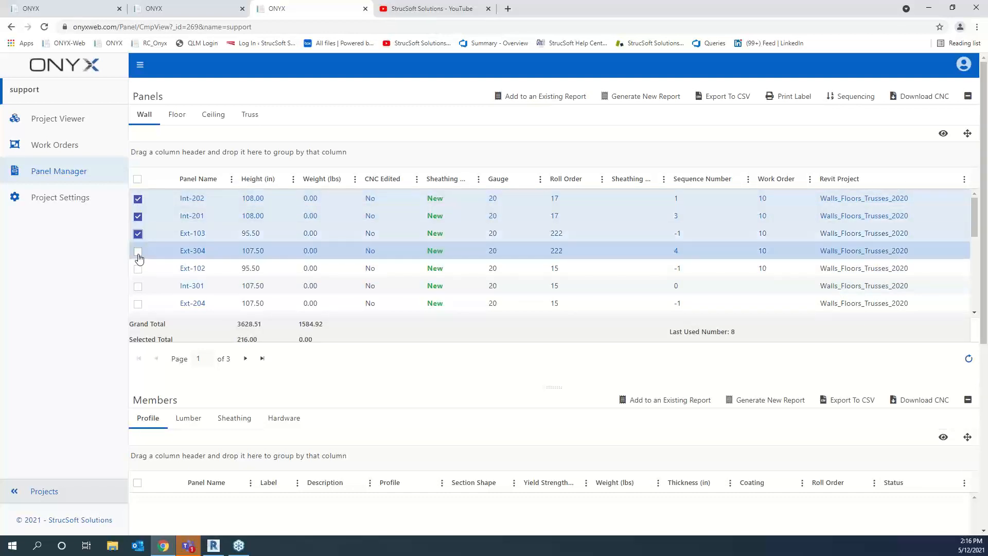
pyautogui.click(137, 268)
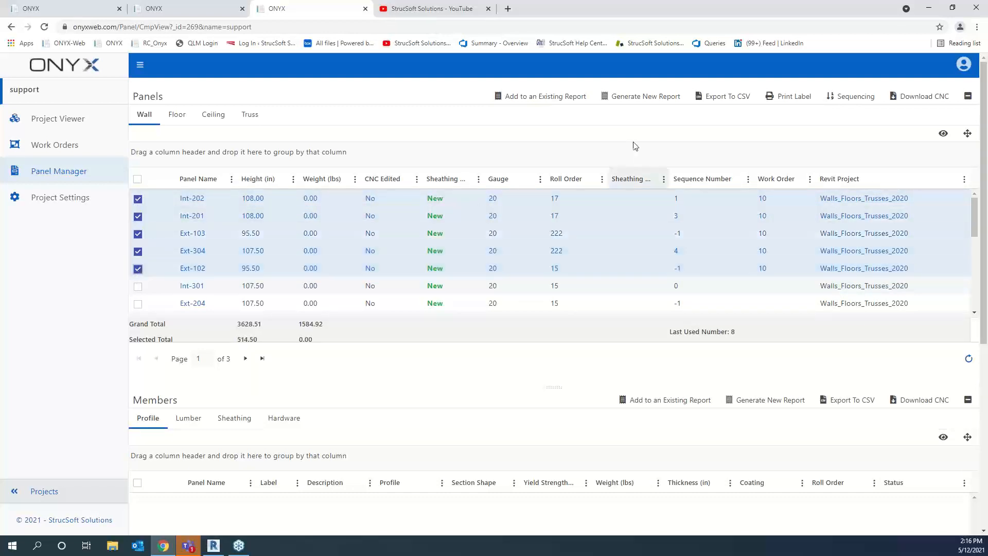
# Check the template and title options for generating a new report from the selected panels, leaving it unsaved.
pyautogui.click(636, 106)
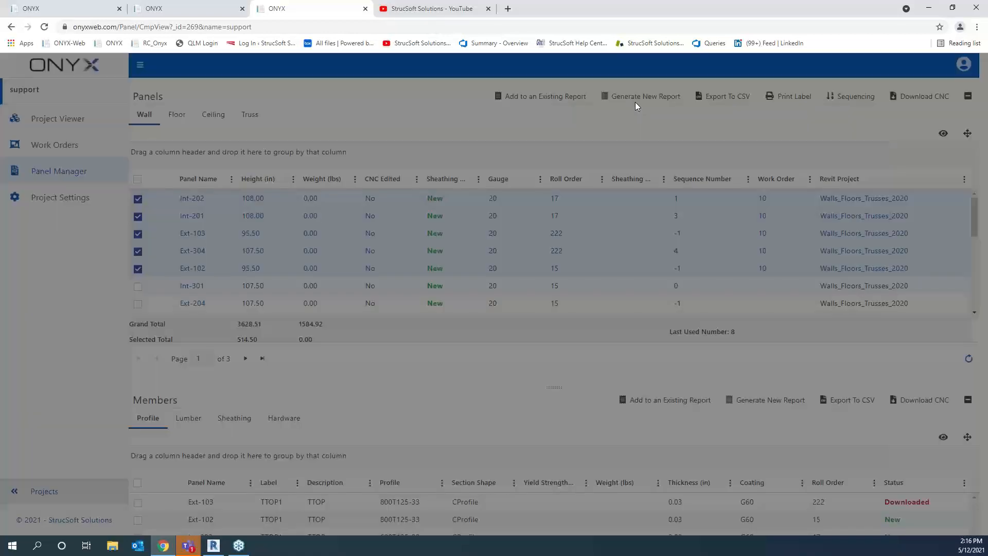
pyautogui.click(531, 116)
pyautogui.click(449, 141)
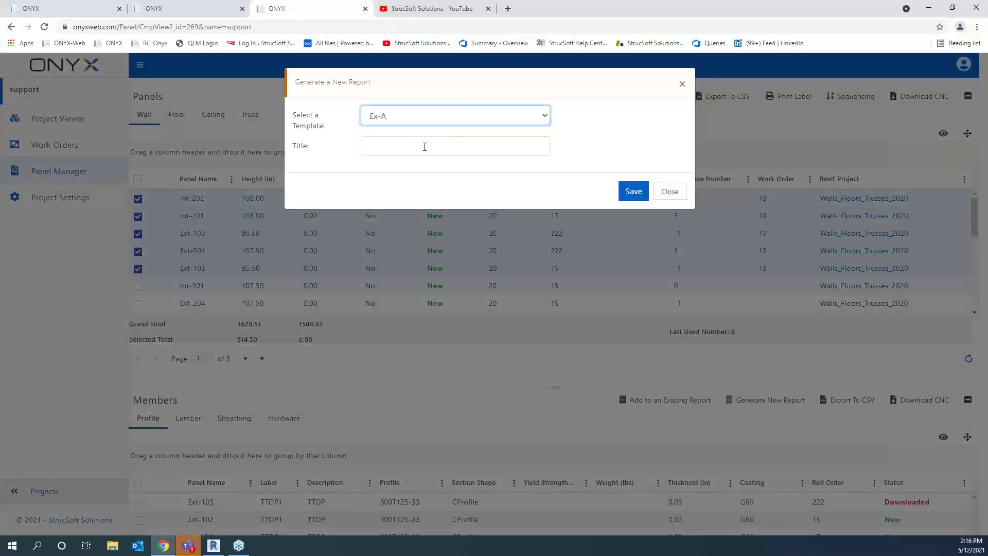
pyautogui.click(425, 147)
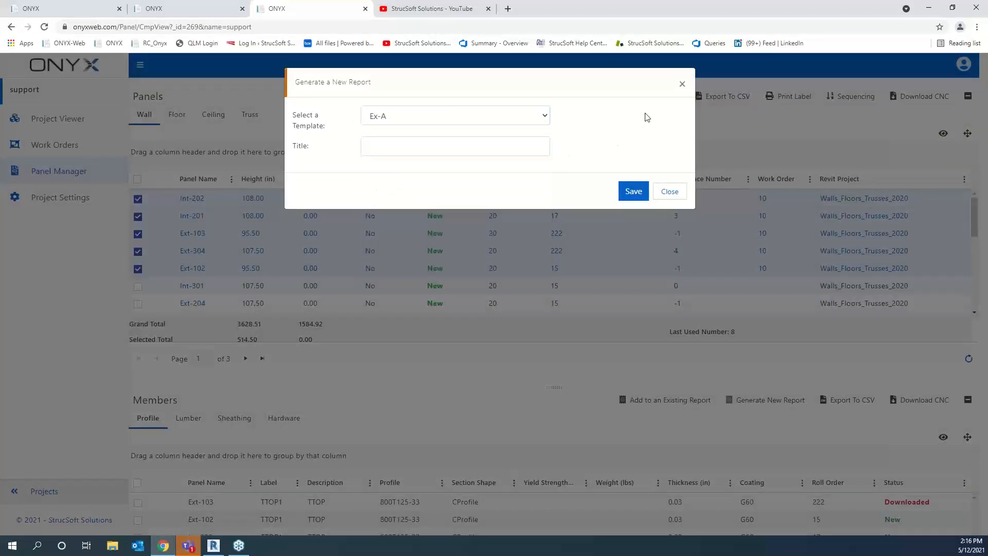
pyautogui.click(682, 83)
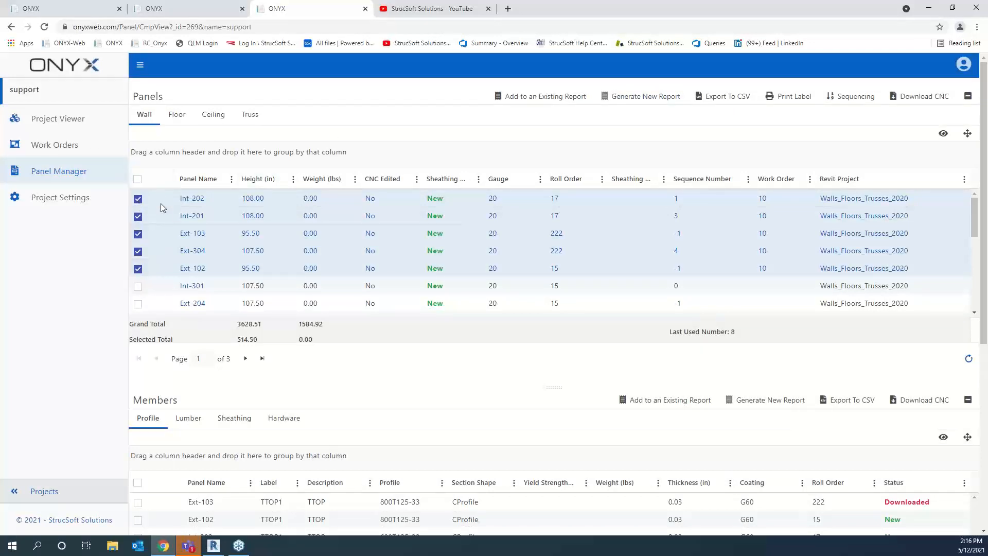
# Clear the filter on the Description column of the Members table's profile list.
pyautogui.scroll(-3, 416, 112)
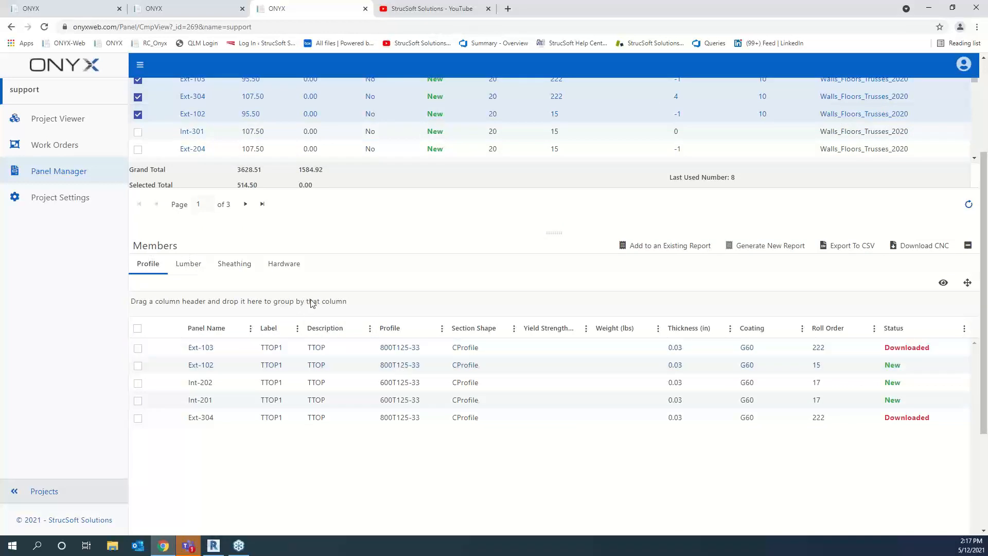
pyautogui.click(369, 328)
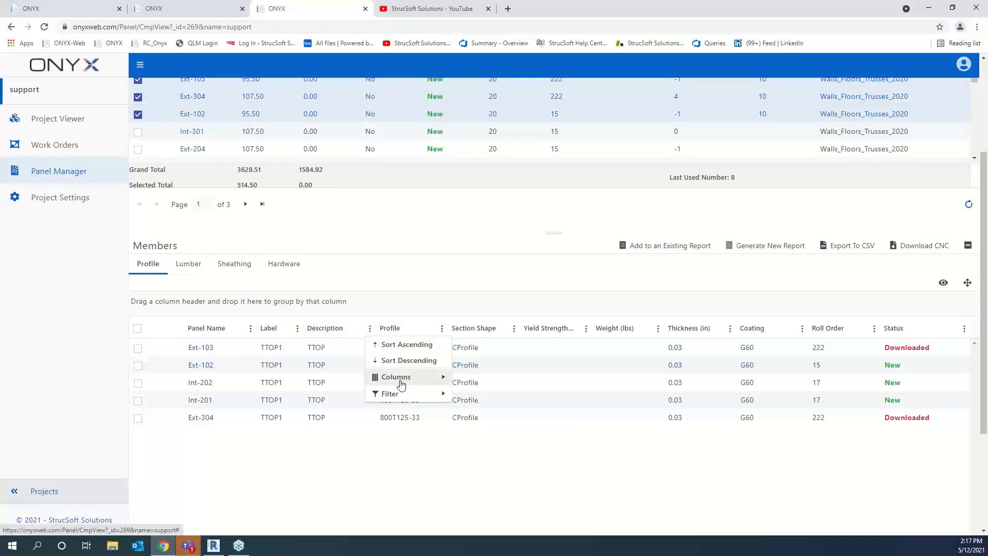
pyautogui.moveTo(416, 400)
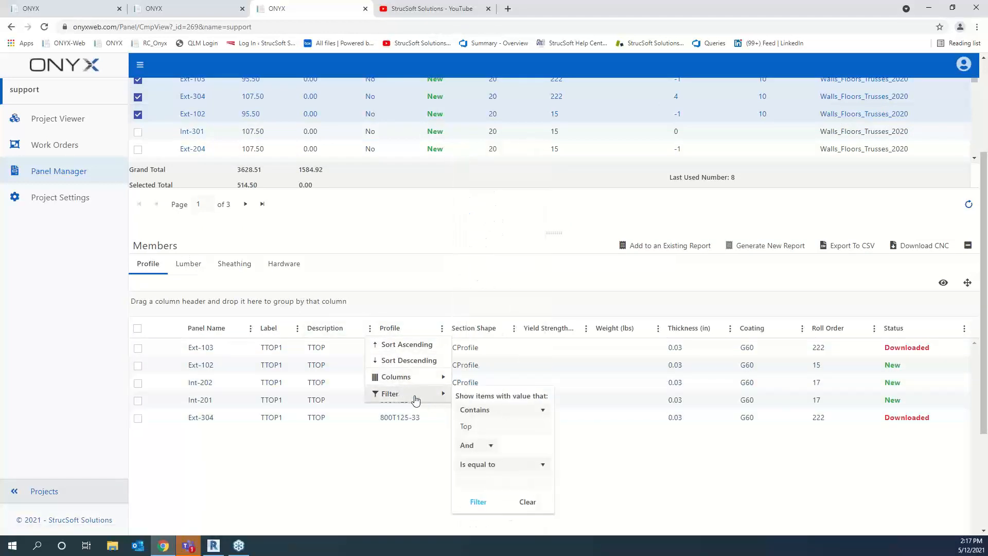
pyautogui.click(528, 502)
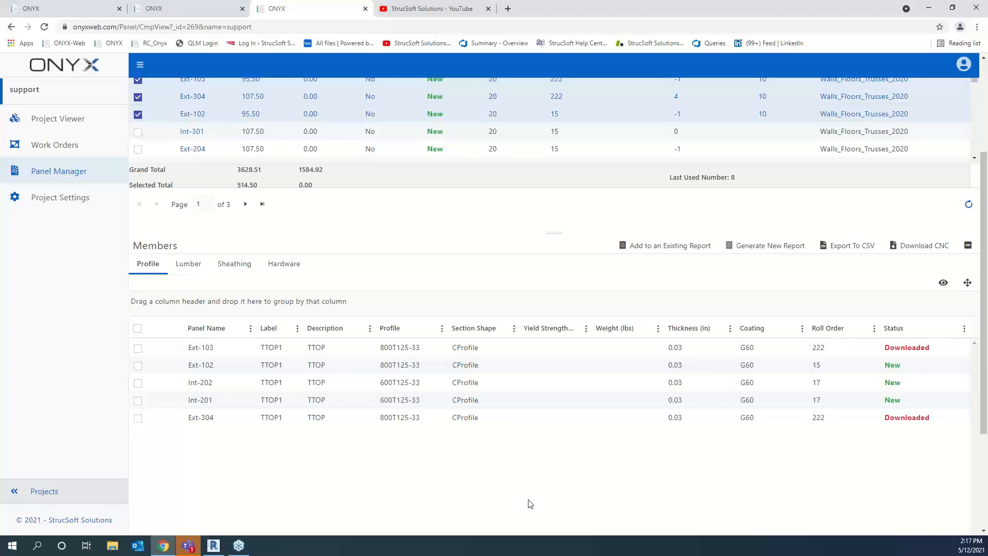
pyautogui.click(370, 331)
pyautogui.moveTo(391, 393)
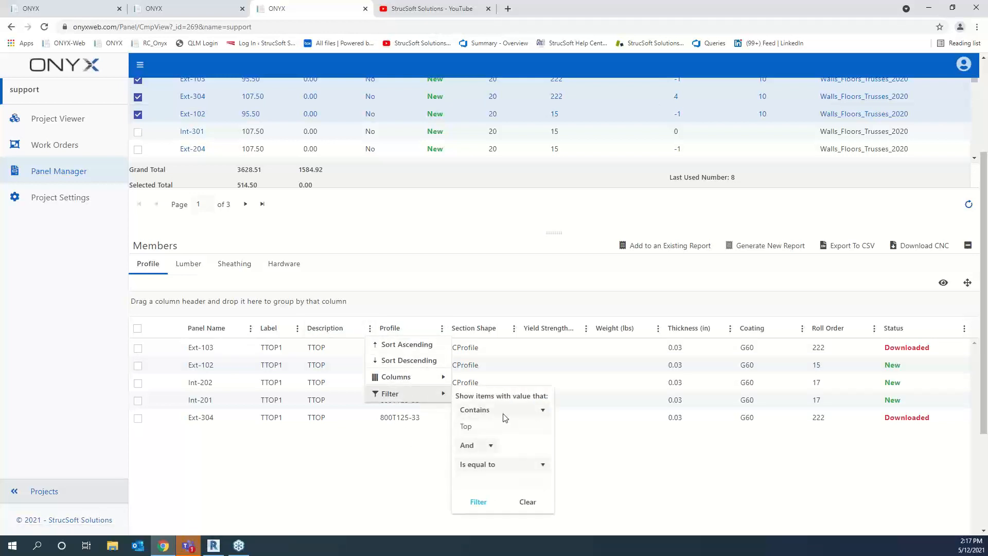
pyautogui.click(525, 503)
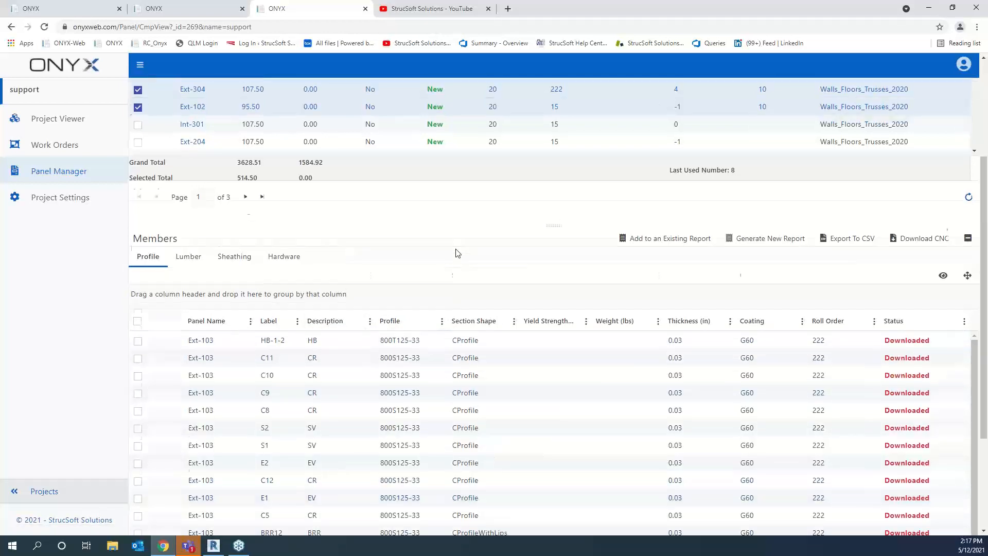
# Select all the profile members listed for the chosen panels.
pyautogui.scroll(-2, 456, 250)
pyautogui.scroll(4, 326, 303)
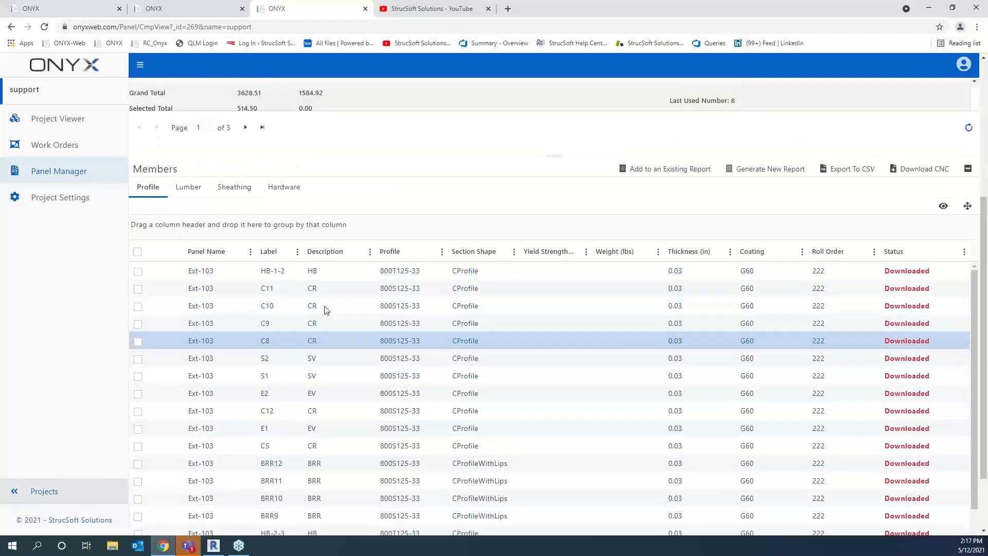
pyautogui.scroll(-4, 340, 376)
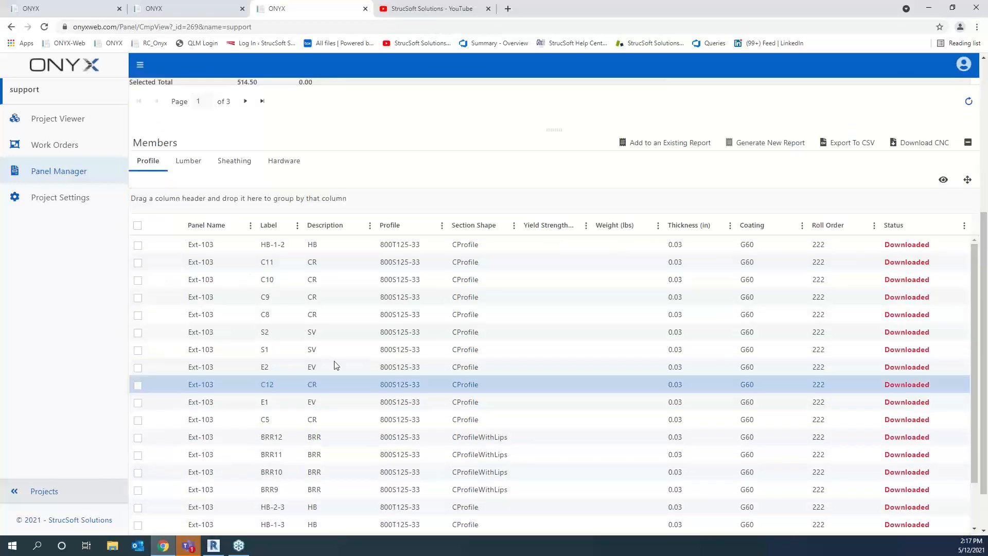
pyautogui.click(137, 226)
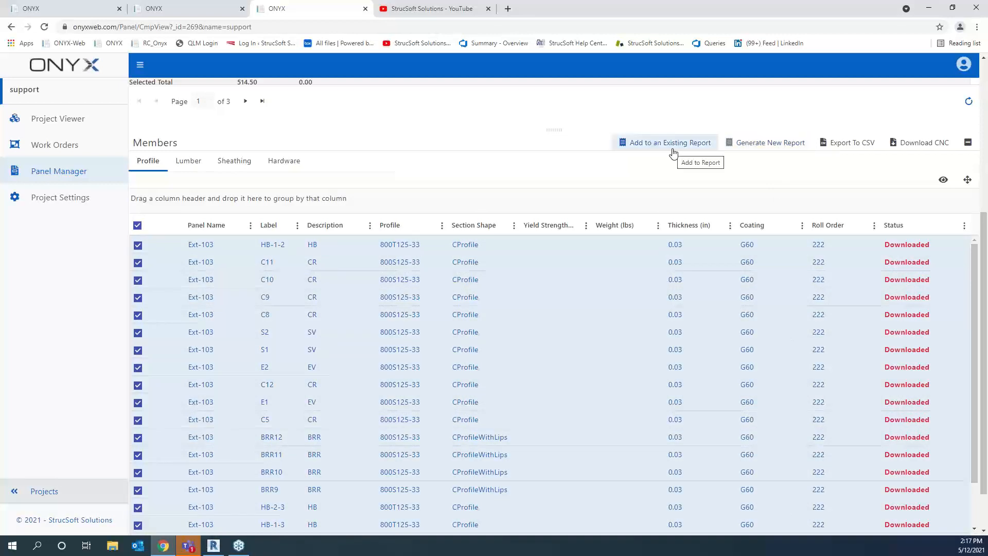
# Check the template choices for generating a new report from the selected members and close it unsaved.
pyautogui.click(776, 144)
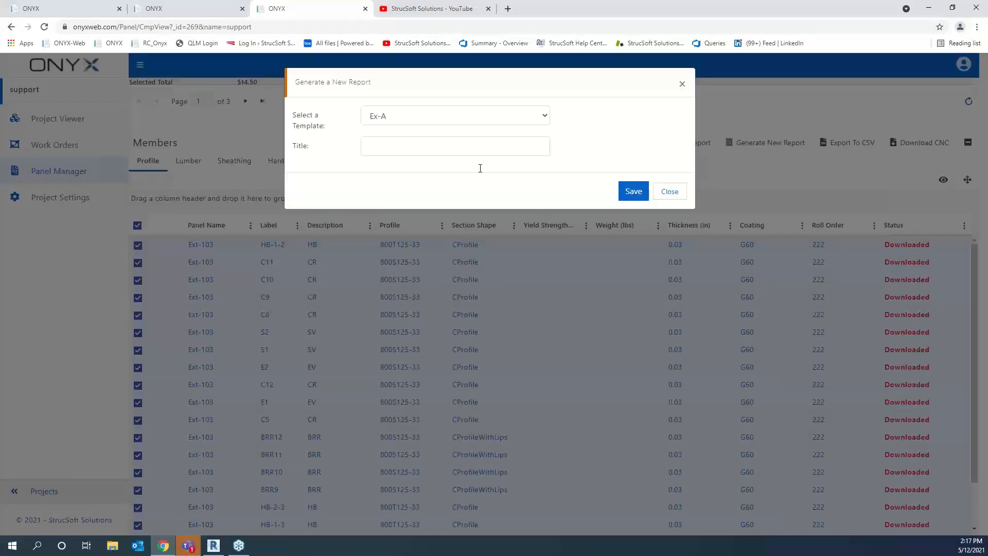
pyautogui.click(546, 117)
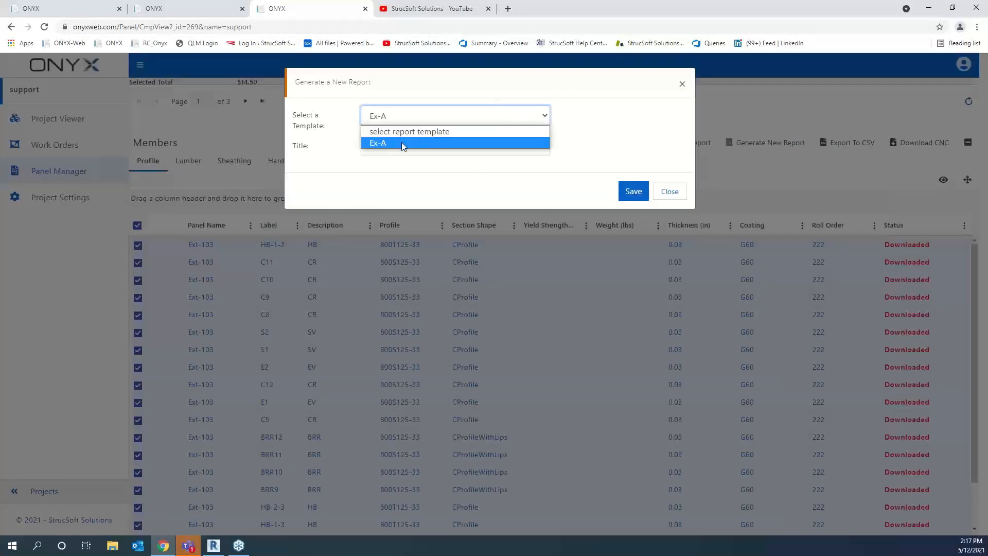
pyautogui.click(623, 135)
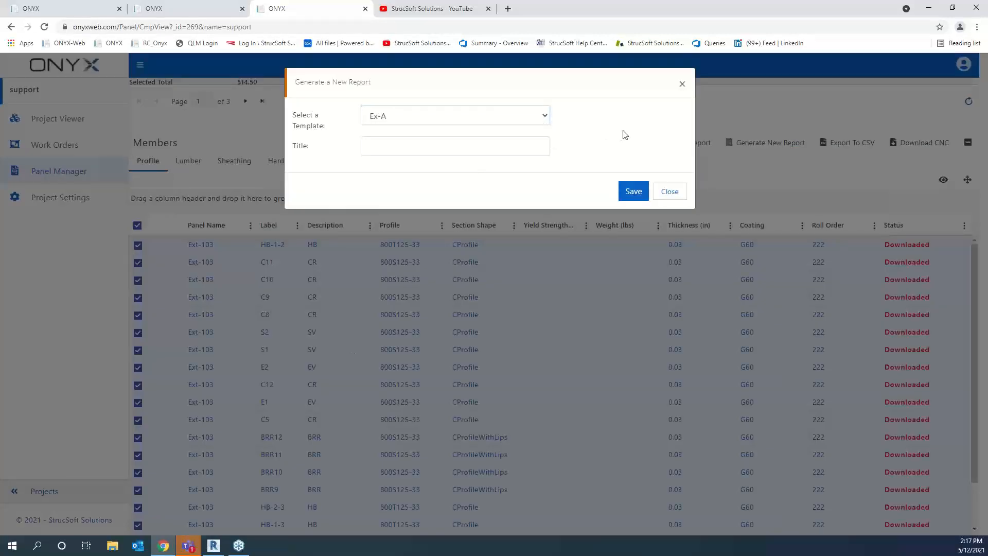
pyautogui.click(682, 84)
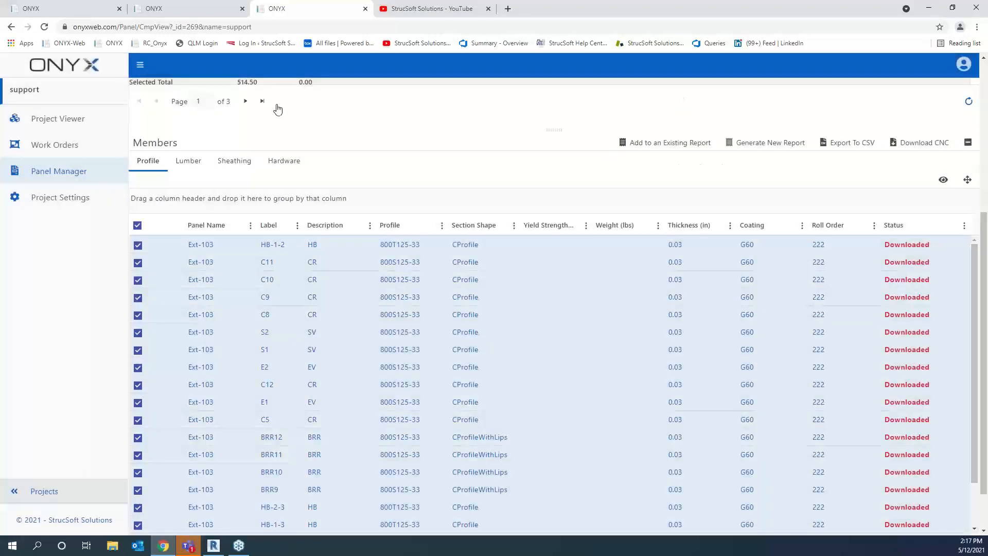
# Go to the Material Report list from the report templates page and open the TTOP report.
pyautogui.click(182, 10)
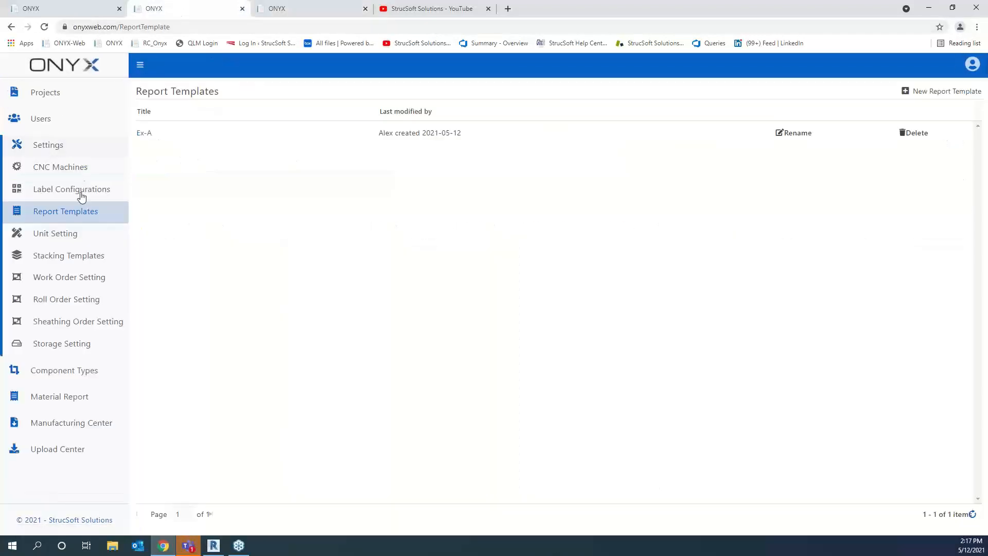
pyautogui.click(57, 146)
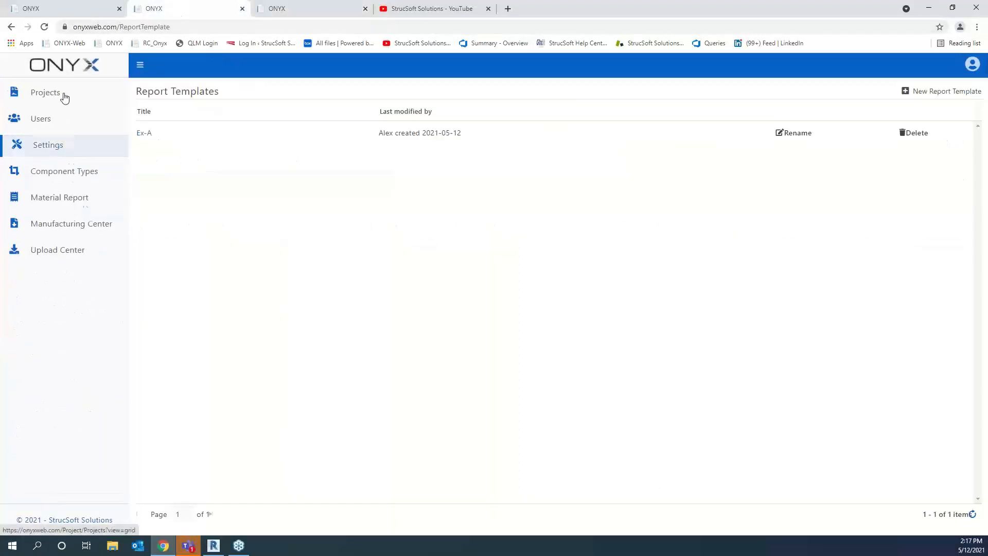
pyautogui.click(74, 203)
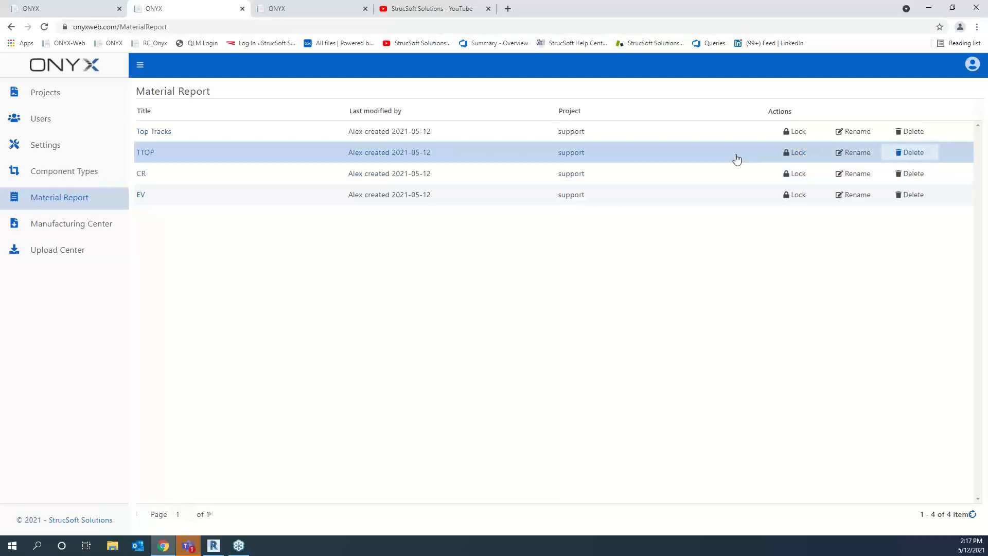
pyautogui.click(146, 155)
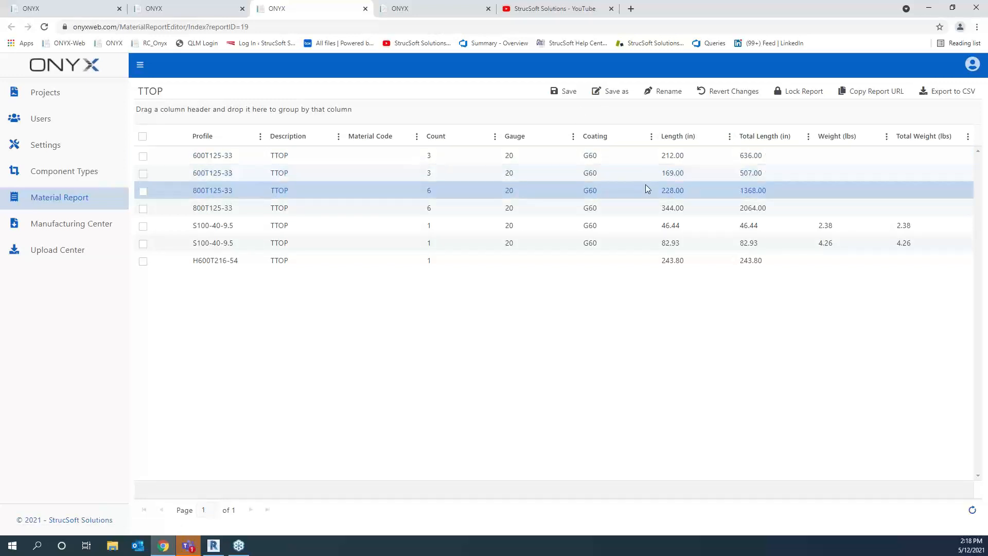
# Go through the TTOP report's commands, locking the report and unlocking it again.
pyautogui.click(867, 99)
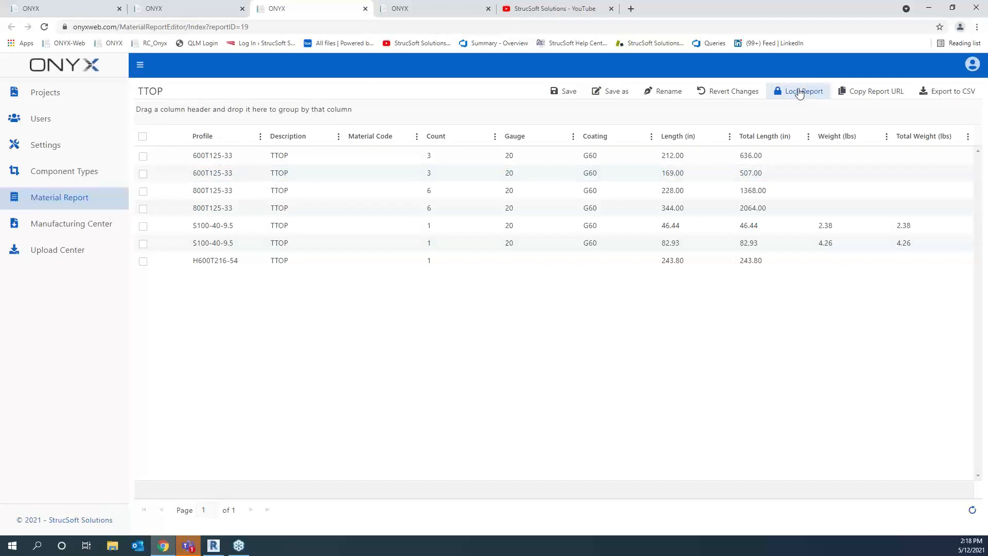
pyautogui.click(564, 91)
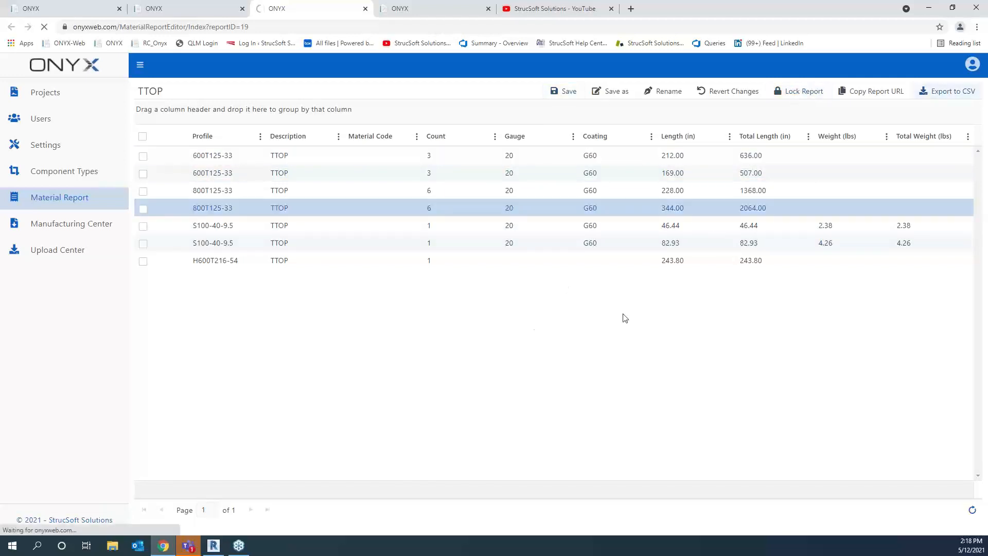
pyautogui.click(803, 91)
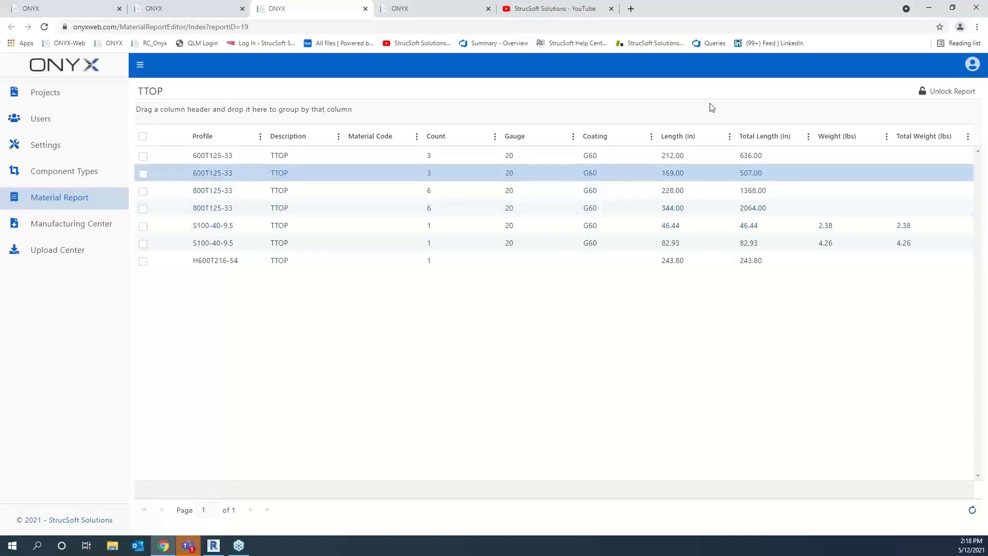
pyautogui.click(947, 90)
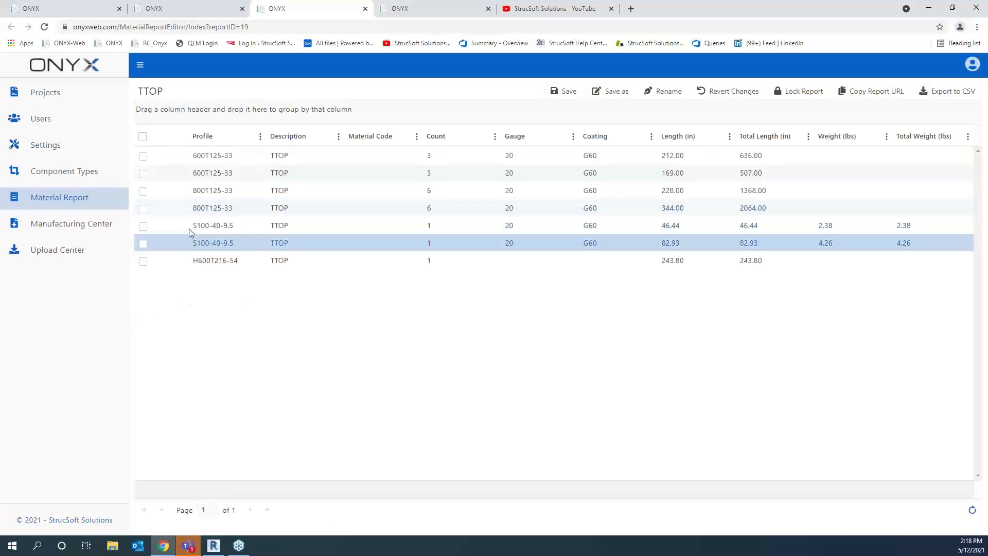
# Return to the Material Report list, open the Top Tracks report and look through its rows.
pyautogui.click(68, 200)
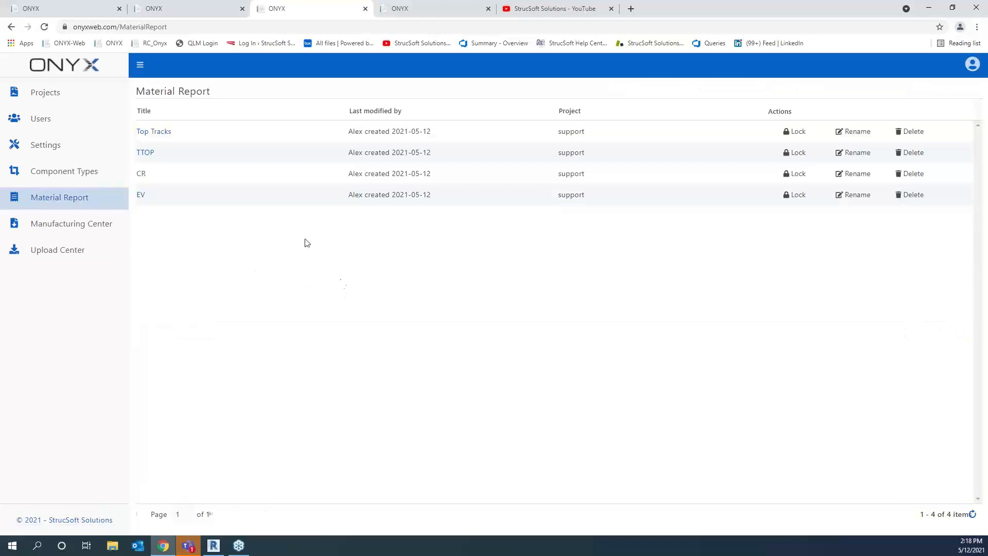
pyautogui.click(157, 132)
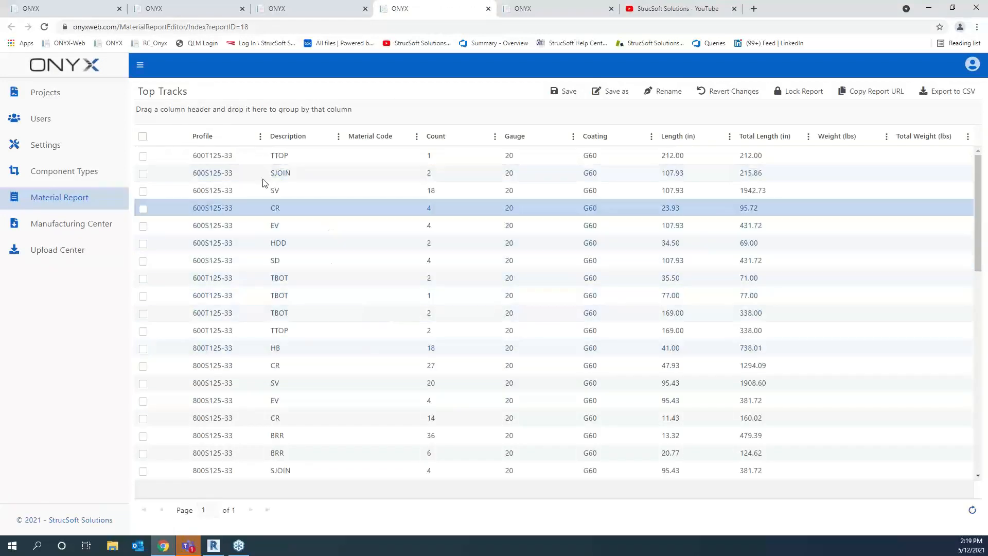
pyautogui.scroll(-1, 374, 236)
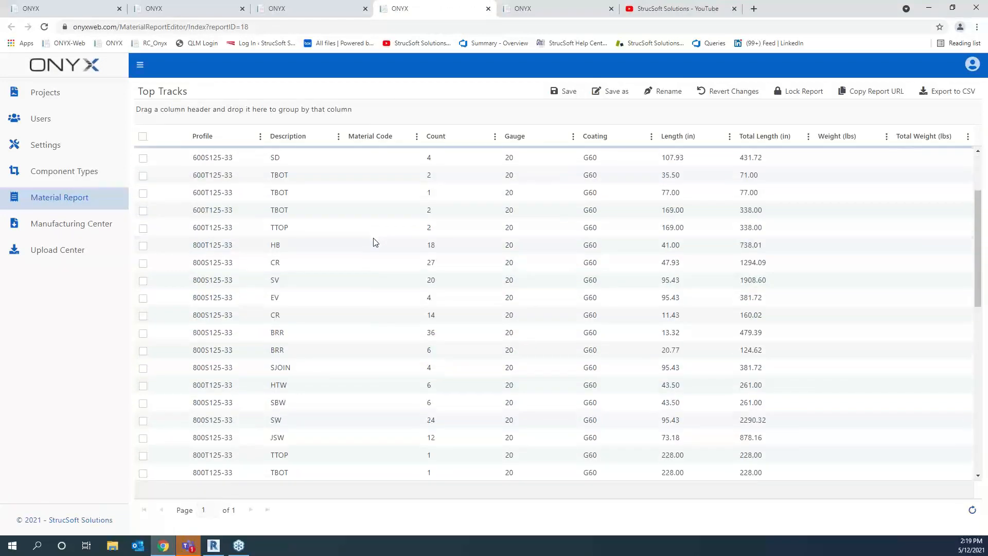
pyautogui.scroll(1, 370, 348)
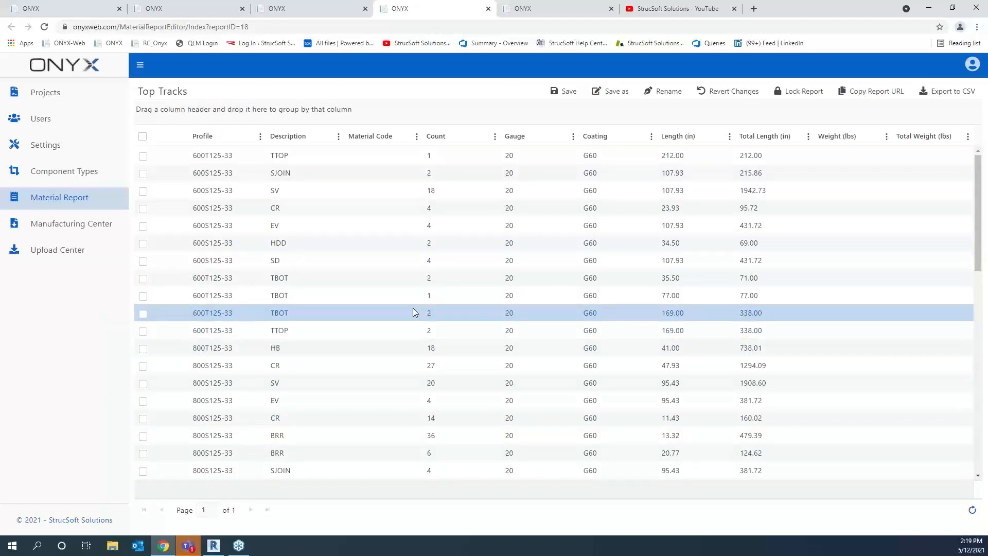
# Filter the Top Tracks report's Description column to CR and save the result as a new report named Cr-02.
pyautogui.click(337, 136)
pyautogui.moveTo(373, 201)
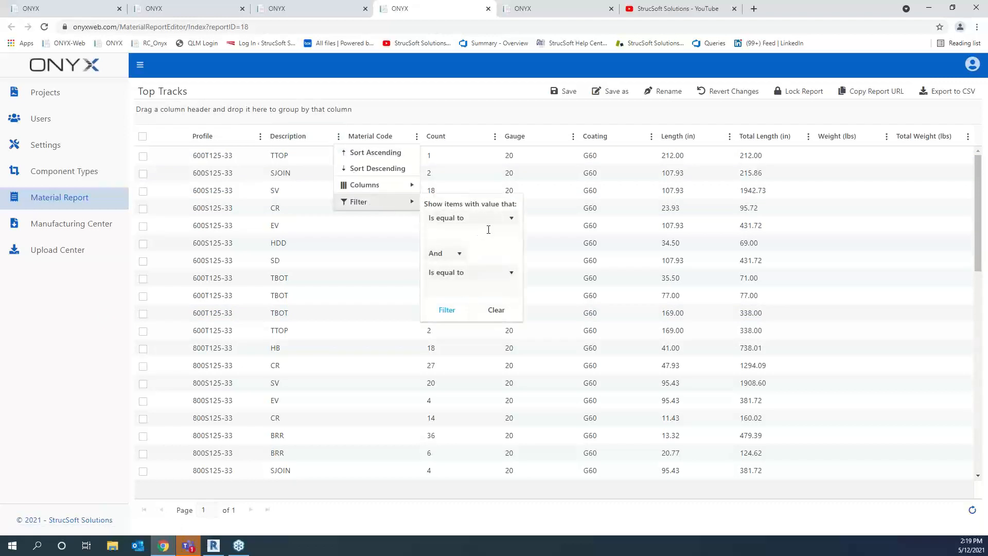
pyautogui.click(510, 220)
pyautogui.click(469, 277)
pyautogui.press('Return')
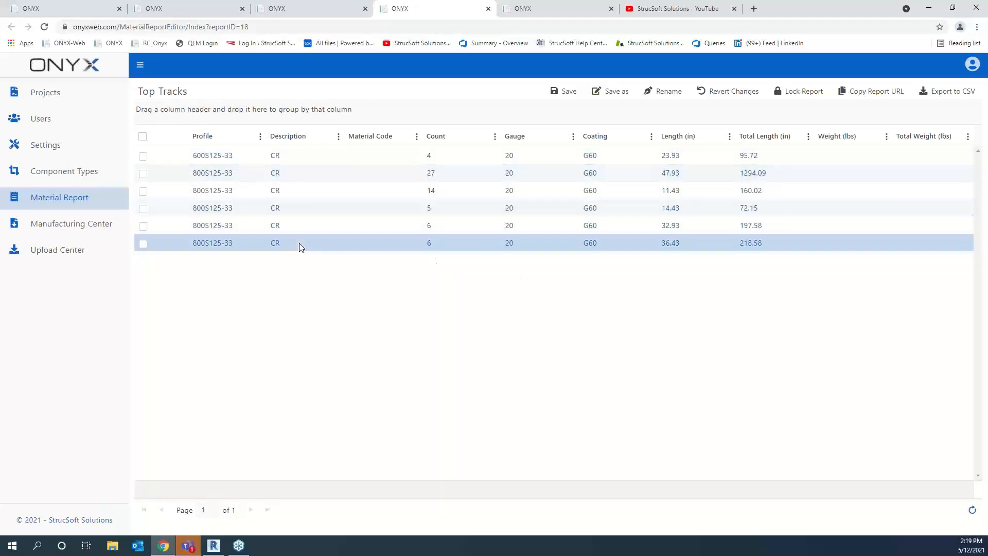
pyautogui.click(621, 95)
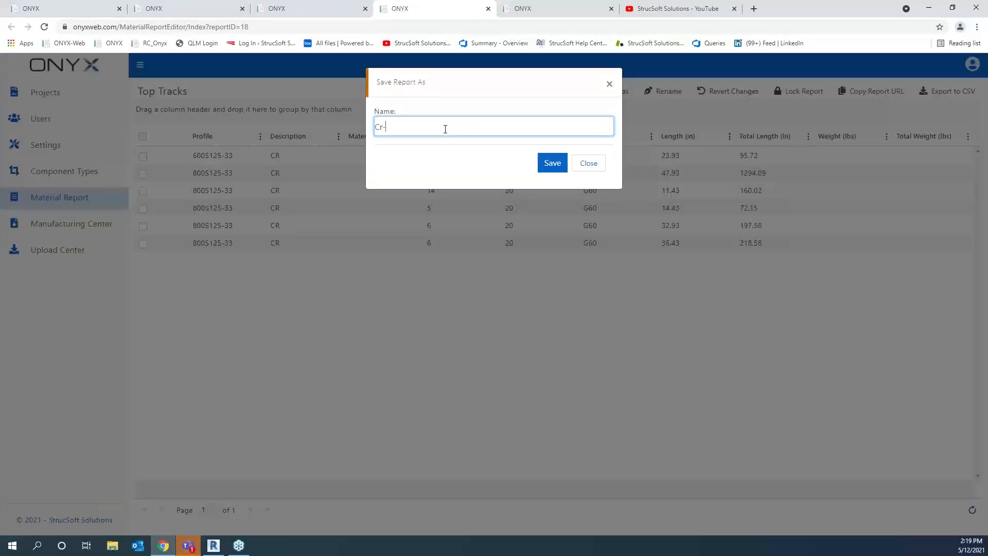
pyautogui.click(535, 165)
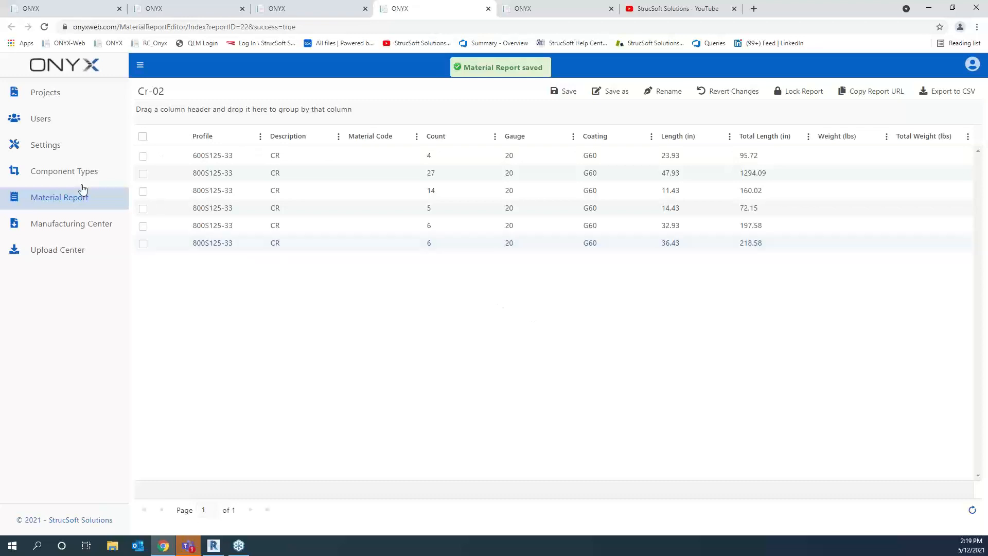
# Open the Top Tracks report from the Material Report list and swap its Description column for the Family Type column.
pyautogui.click(64, 204)
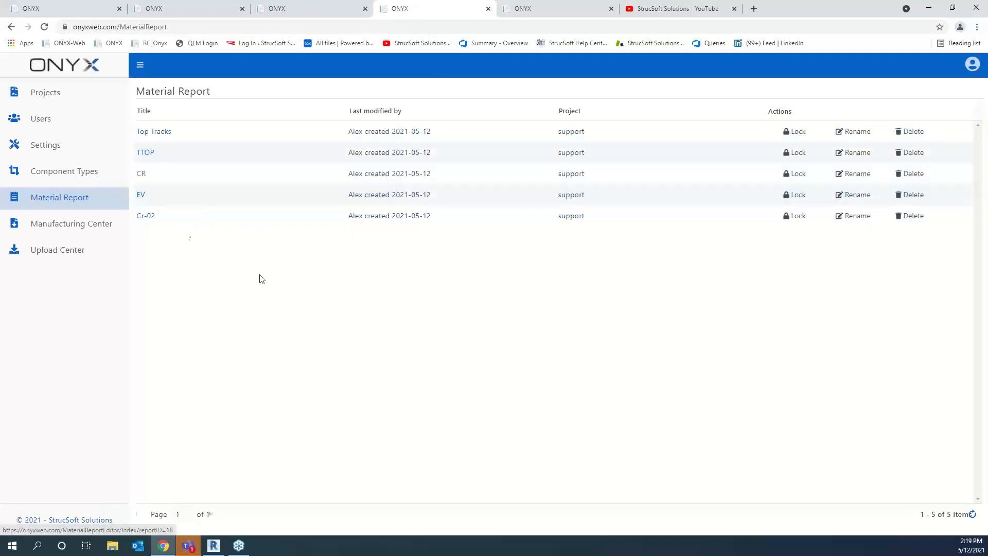
pyautogui.click(159, 132)
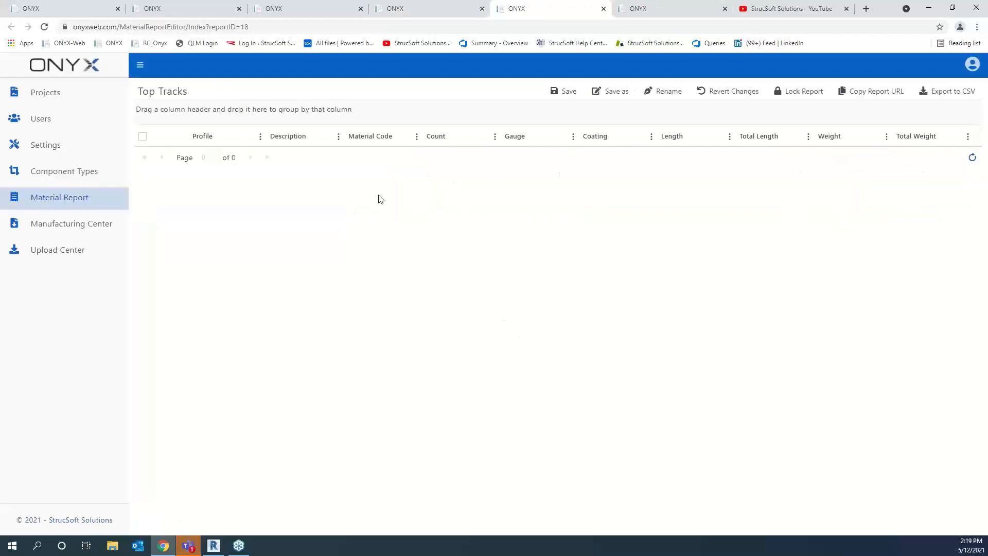
pyautogui.click(416, 138)
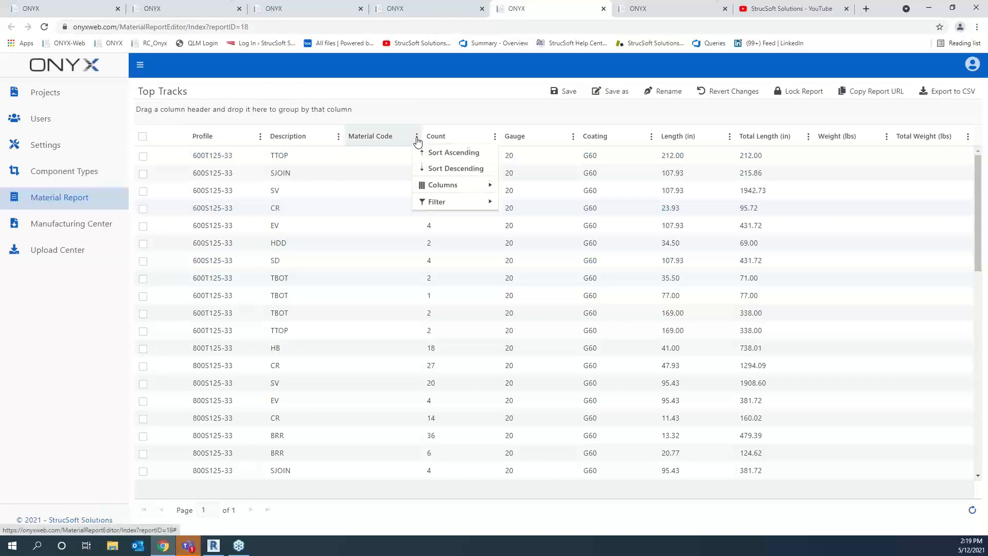
pyautogui.moveTo(443, 185)
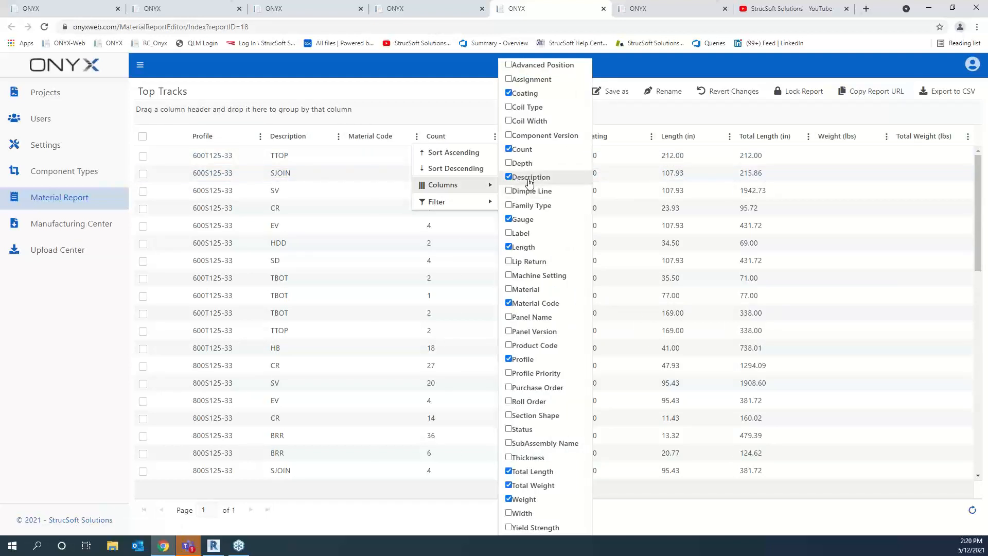
pyautogui.click(527, 177)
pyautogui.click(528, 205)
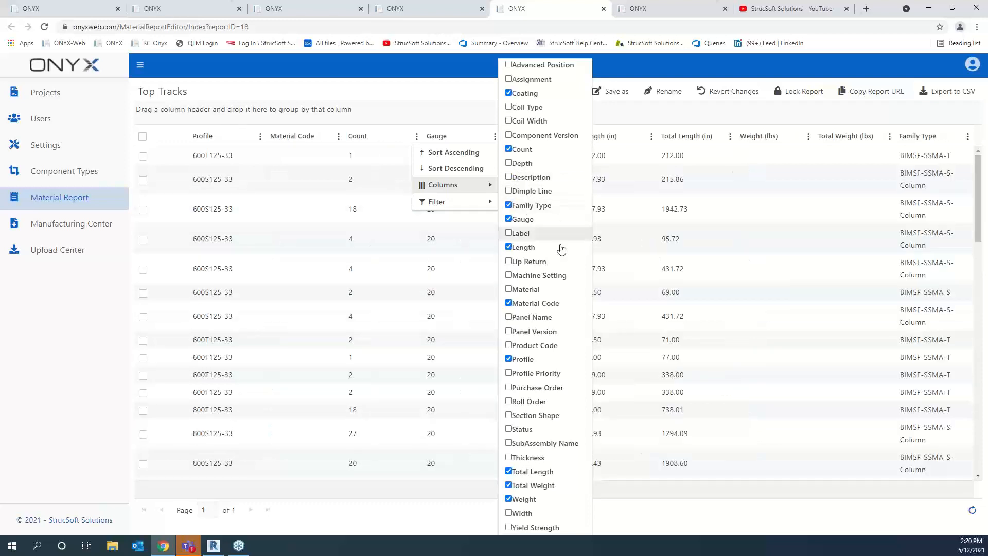
# Hide the Material Code, Weight and Total Weight columns in the Top Tracks report and save the report.
pyautogui.click(535, 303)
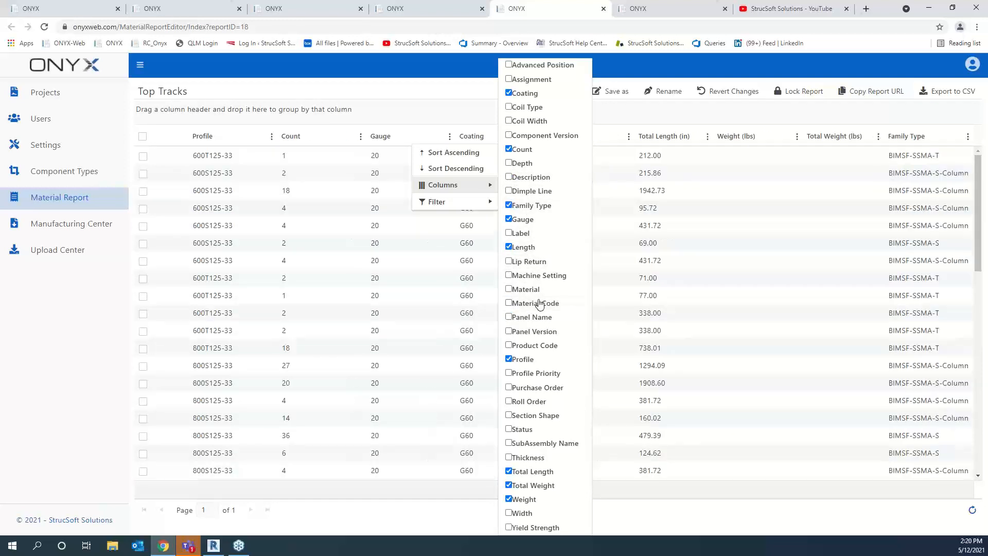
pyautogui.click(523, 499)
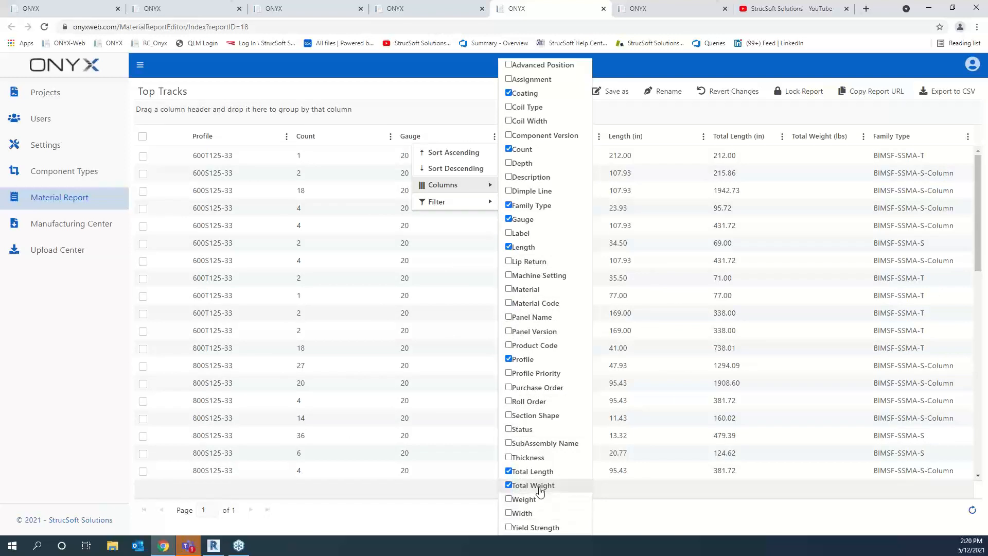
pyautogui.click(535, 486)
pyautogui.click(444, 114)
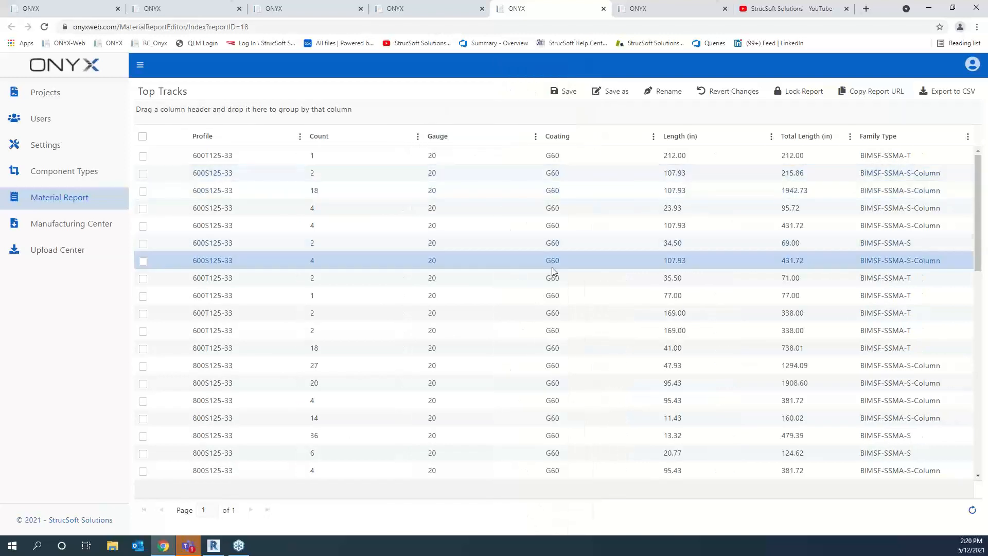
pyautogui.click(569, 93)
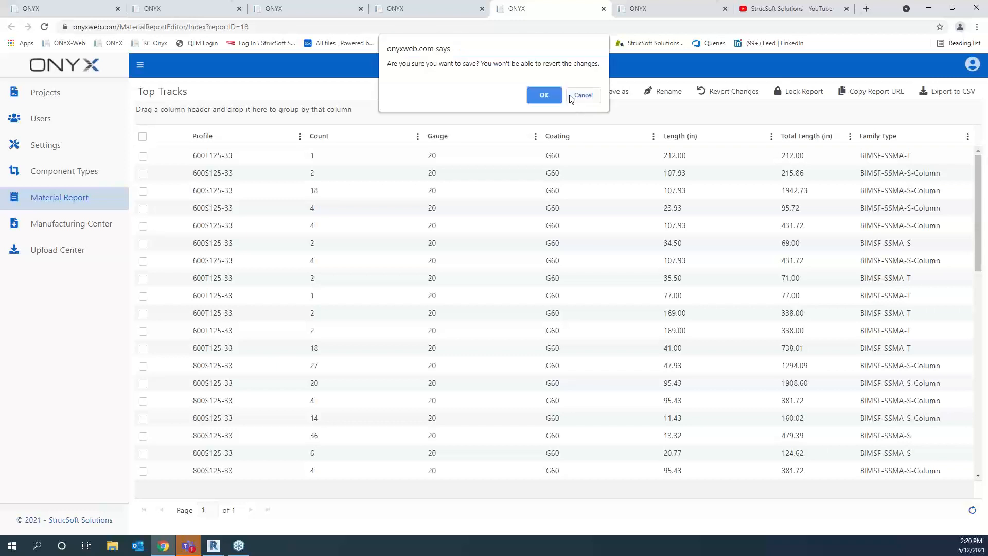
pyautogui.click(541, 98)
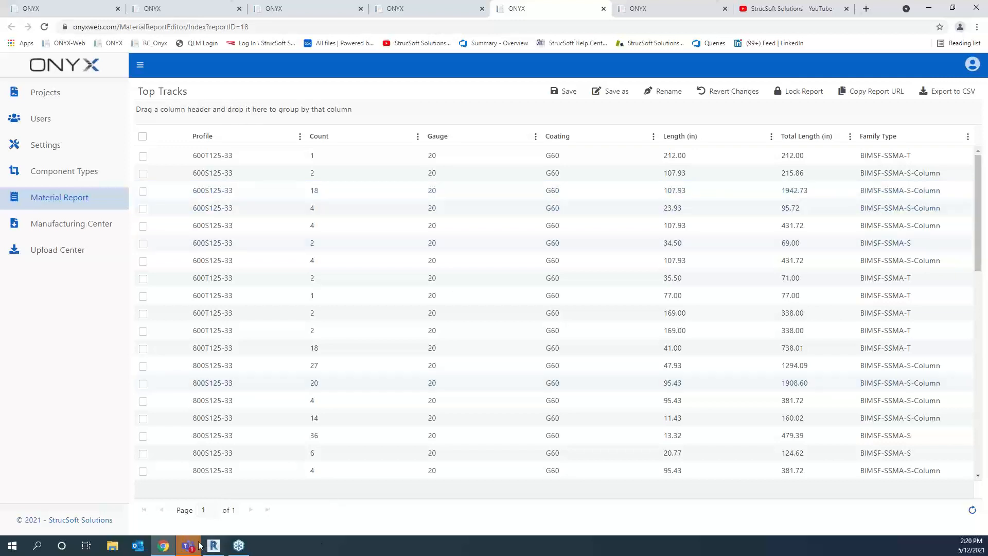
# Switch to Revit, clear the wall selection in the 3D view and return to the Top Tracks report in ONYX.
pyautogui.moveTo(213, 545)
pyautogui.click(216, 519)
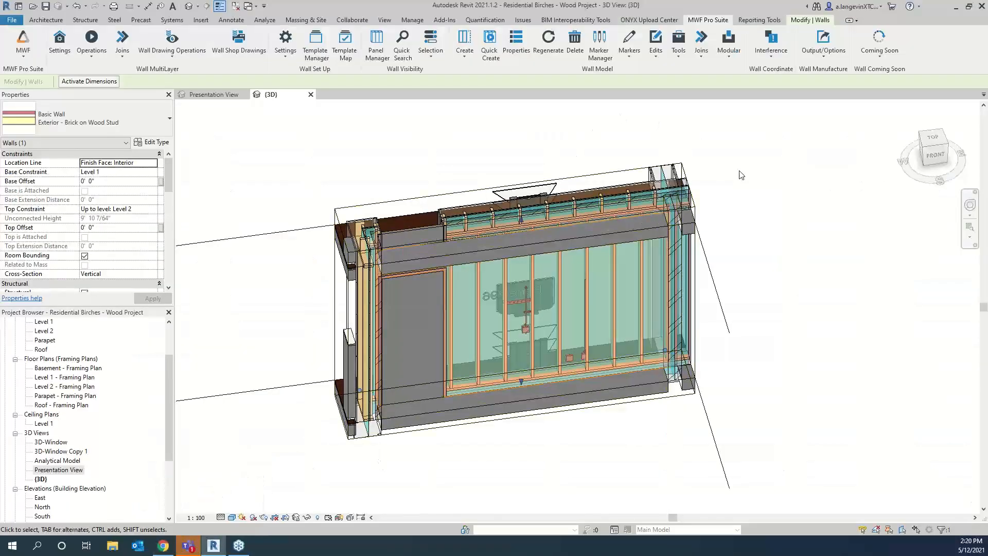
pyautogui.hotkey('alt', 'Tab')
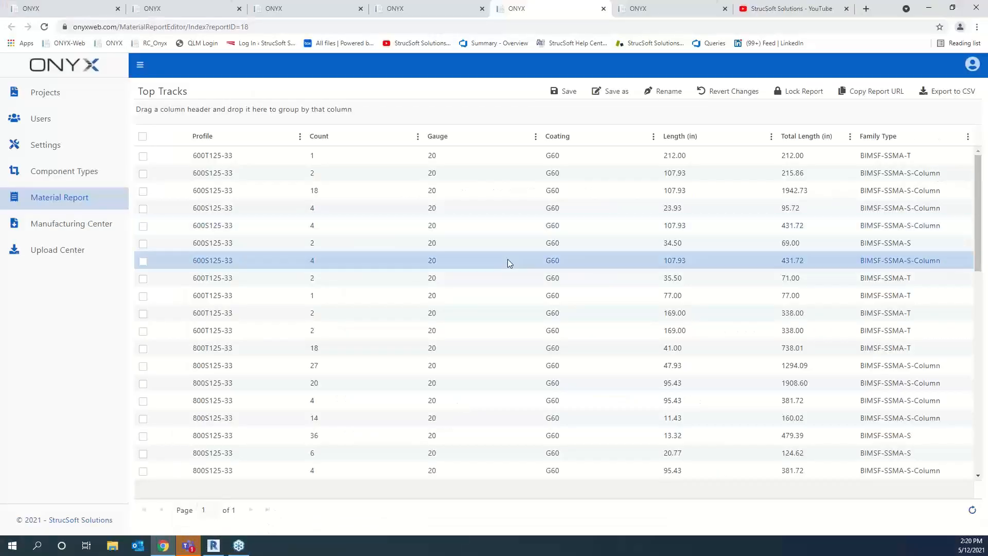
pyautogui.hotkey('alt', 'Tab')
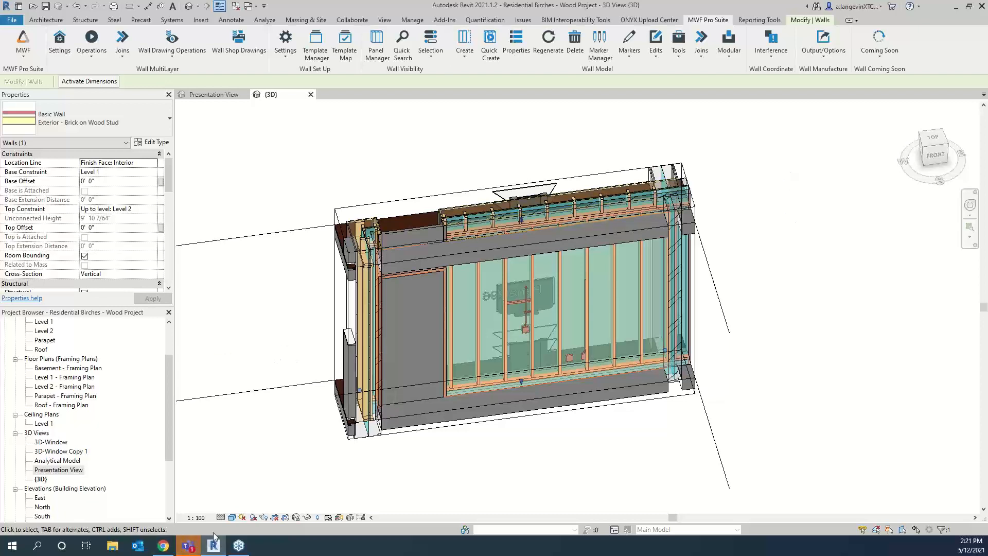
pyautogui.click(354, 483)
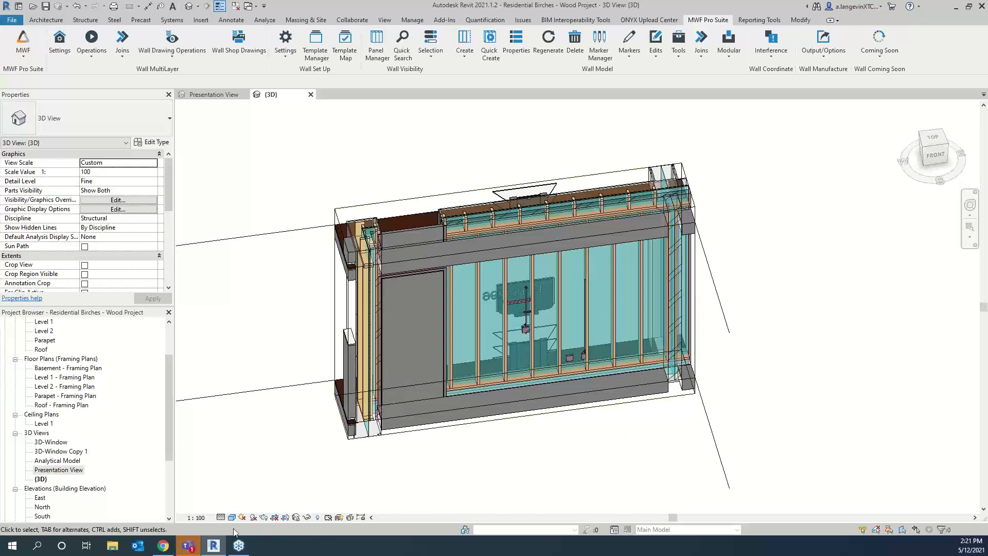
pyautogui.click(168, 544)
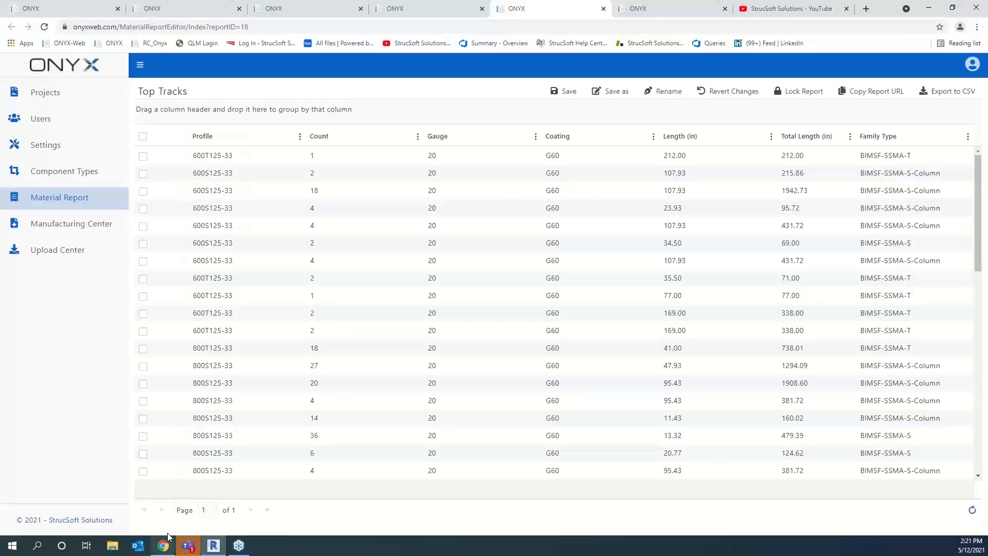
# Close the Top Tracks, YouTube and surplus ONYX browser tabs, keeping only the first two ONYX tabs open.
pyautogui.click(604, 8)
pyautogui.click(646, 8)
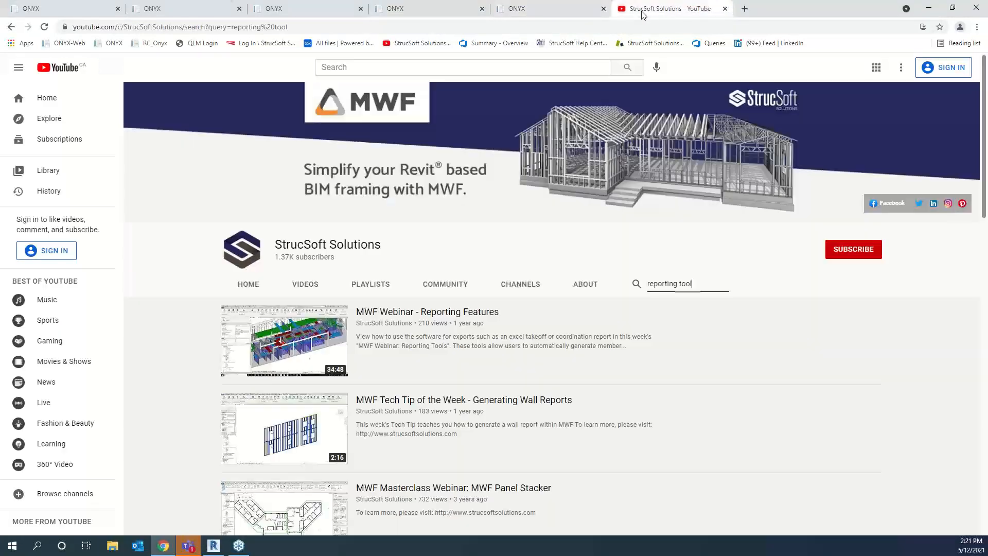
pyautogui.click(725, 9)
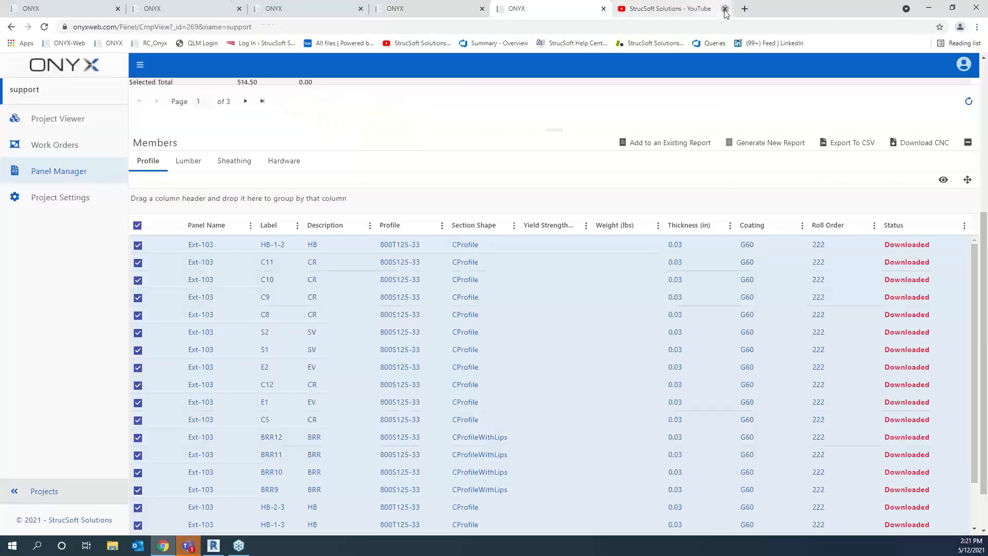
pyautogui.click(604, 8)
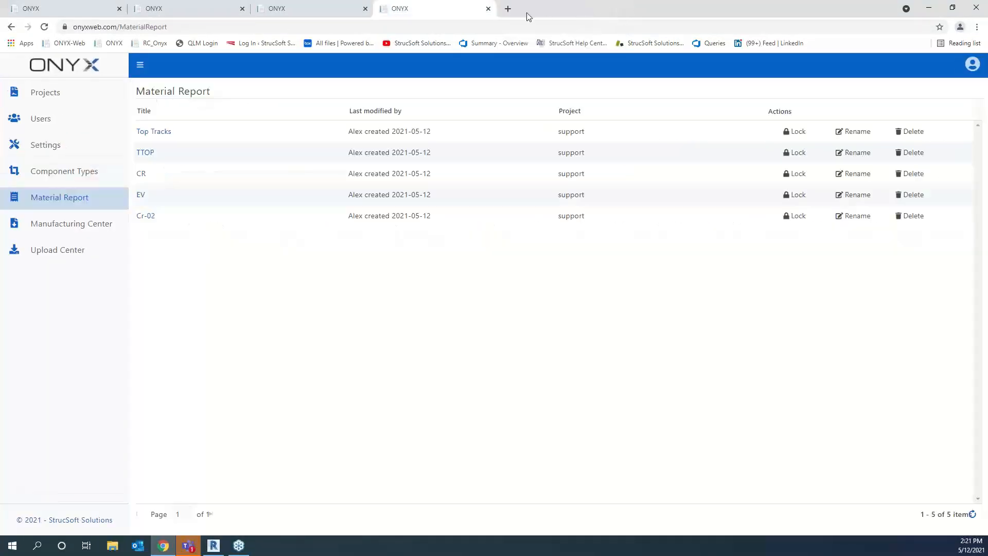
pyautogui.click(489, 8)
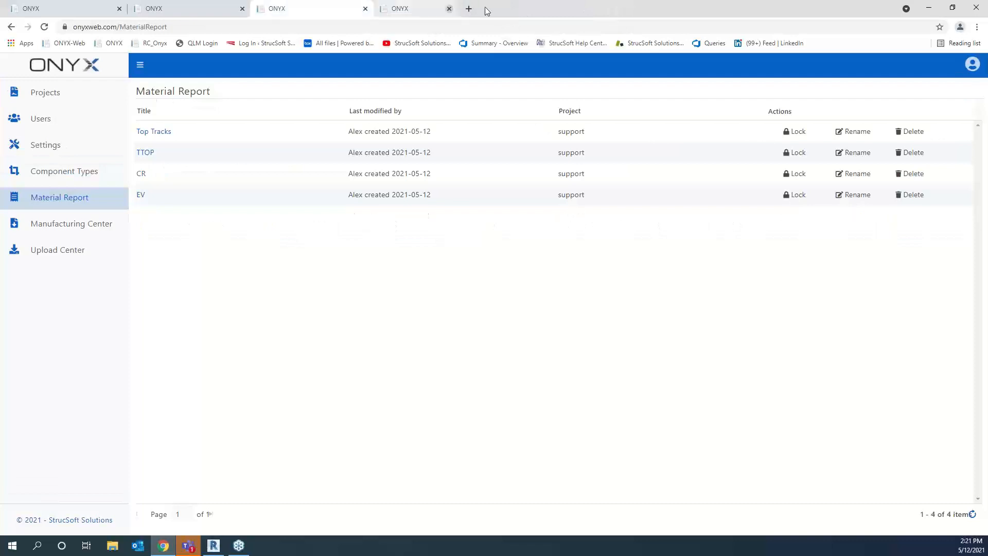
pyautogui.click(365, 9)
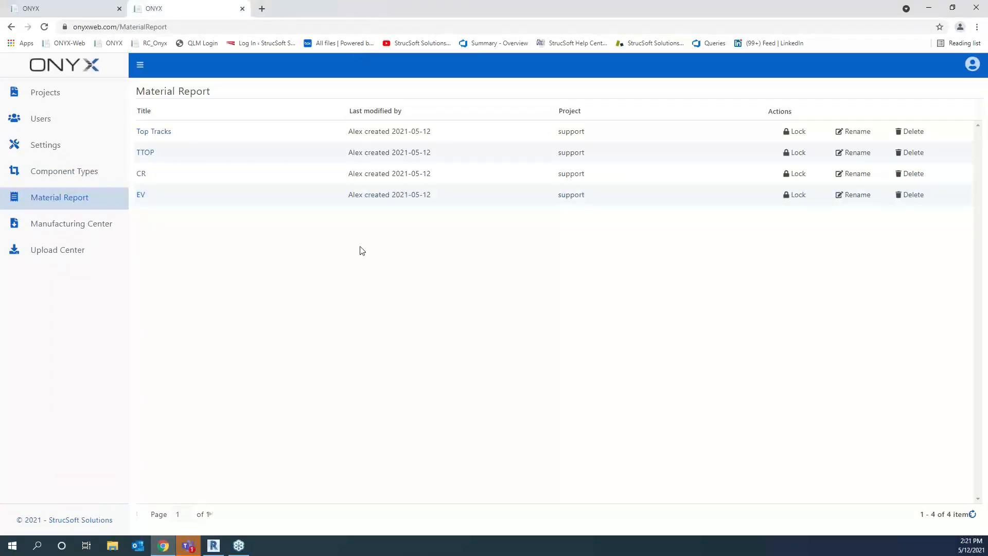